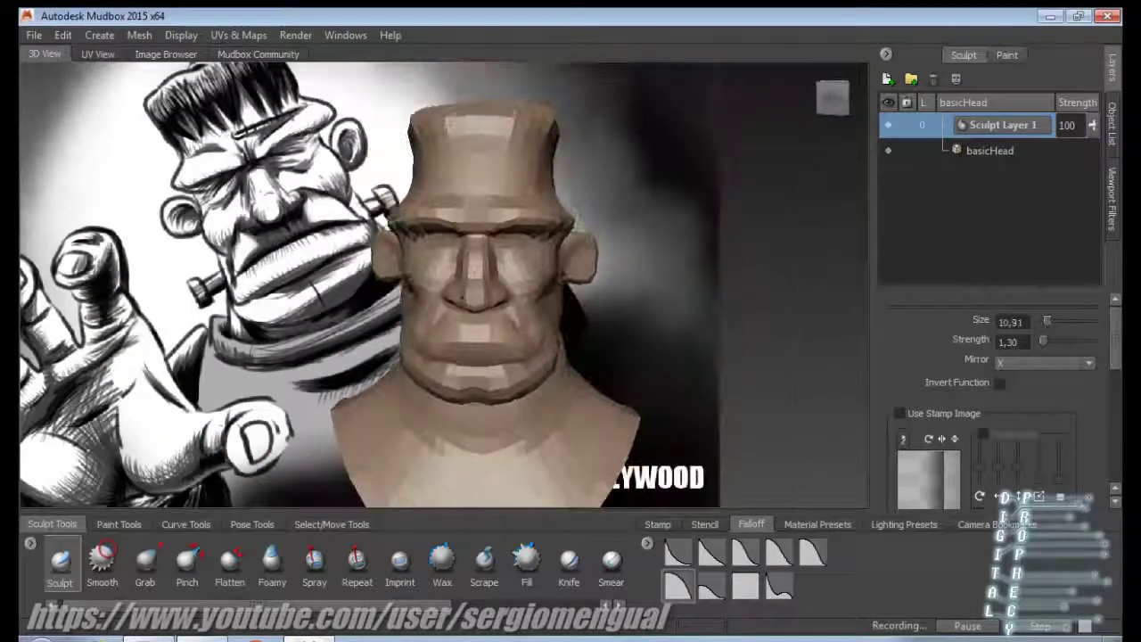
Block out the coarse head on Sculpt Layer 1 with the Grab and Sculpt tools, shaping brow, nose, jaw and neck with X mirroring.
left_click(146, 561)
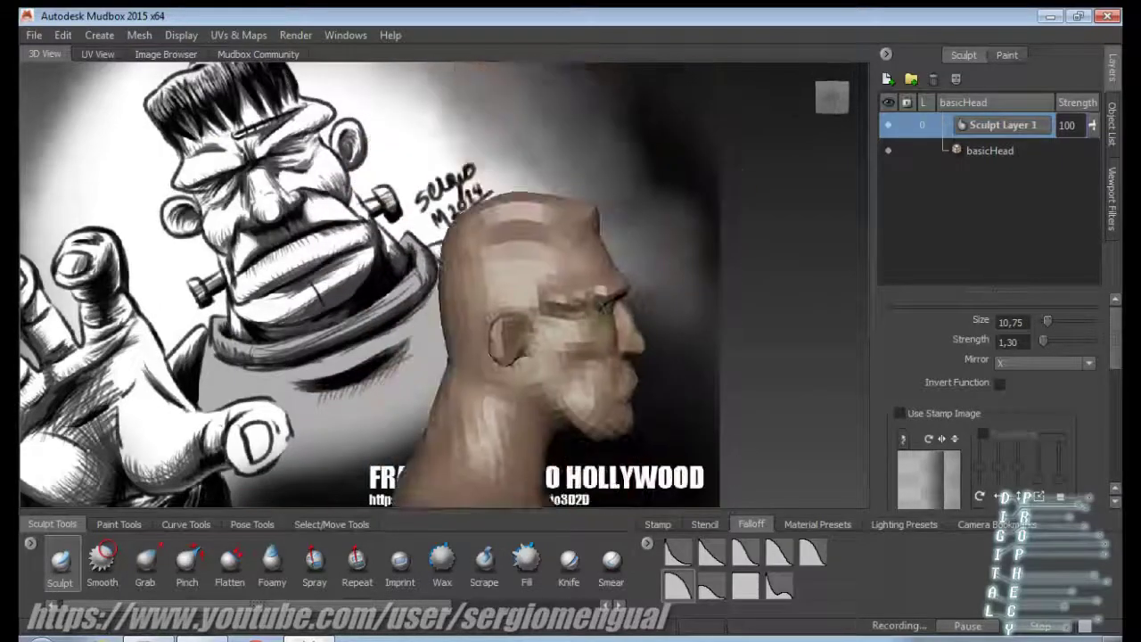
key("3")
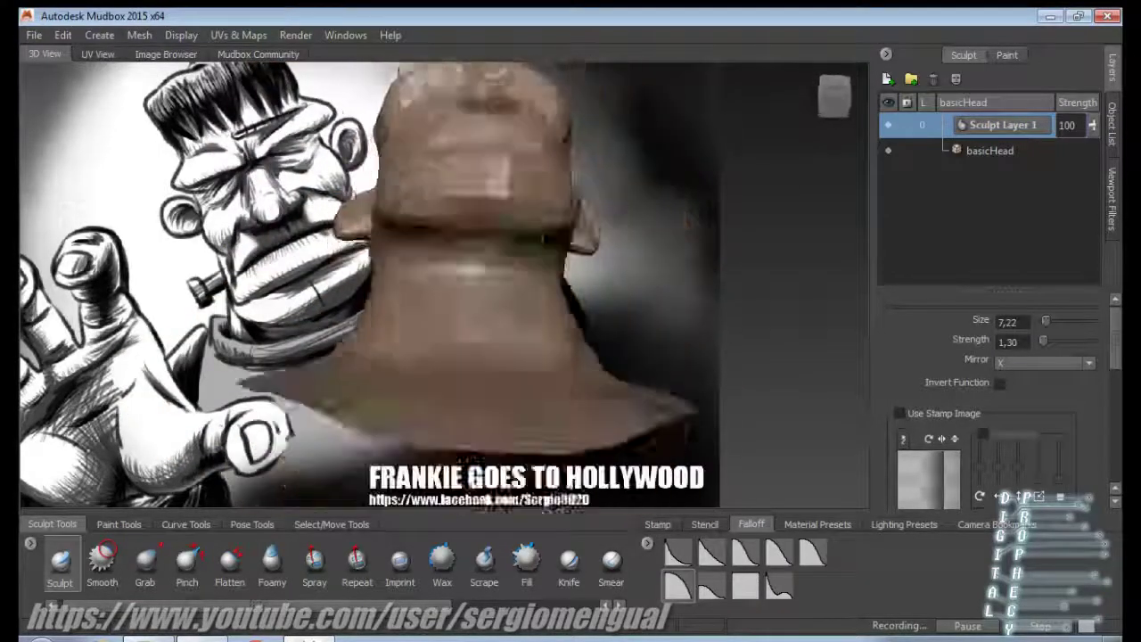
key("3")
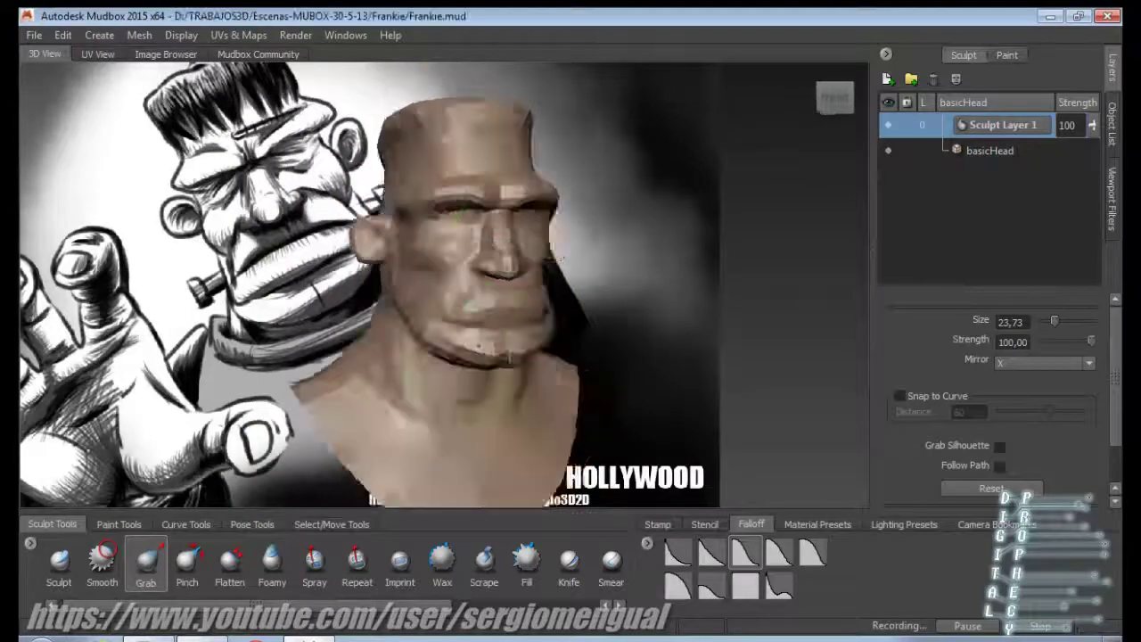
key("1")
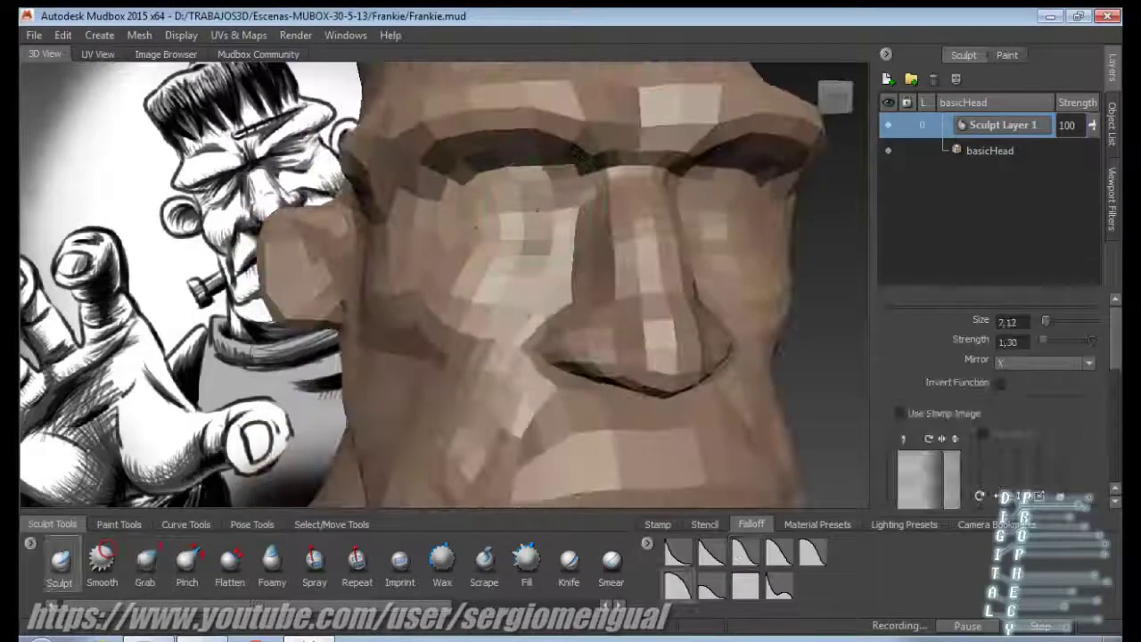
key("3")
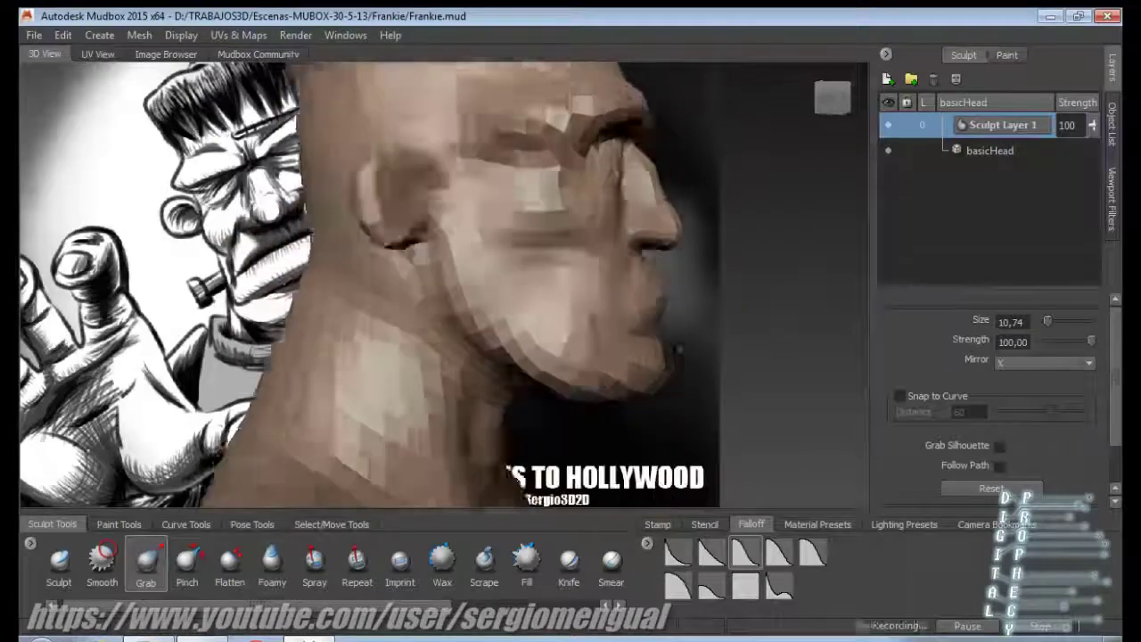
key("1")
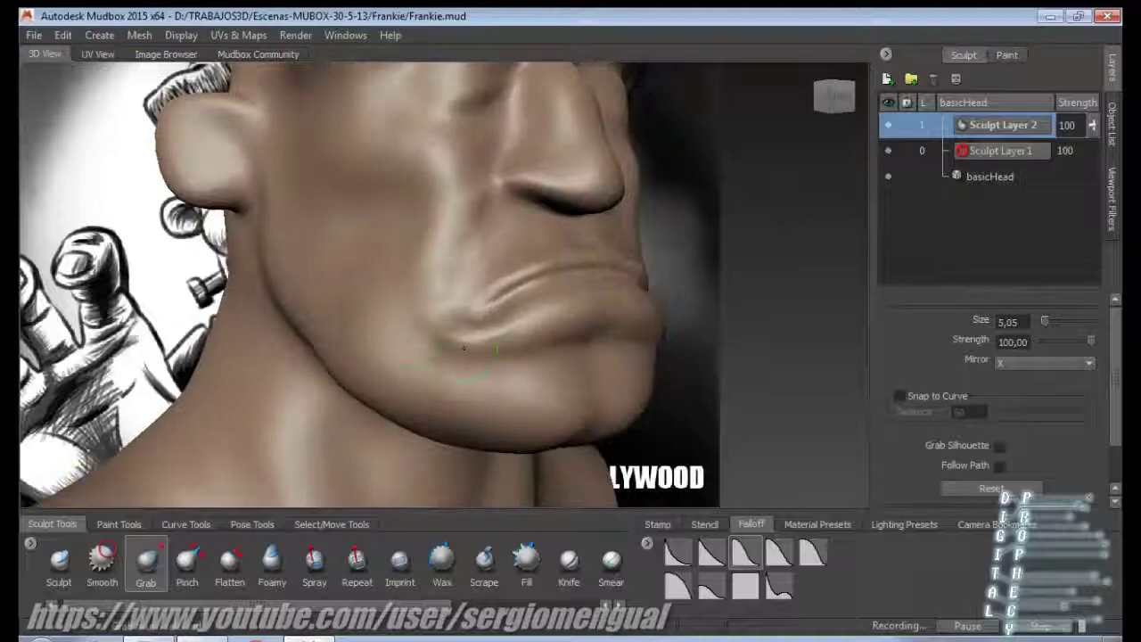
Refine the mouth corners, nostril wings and cheek forms on Sculpt Layer 2.
key("u")
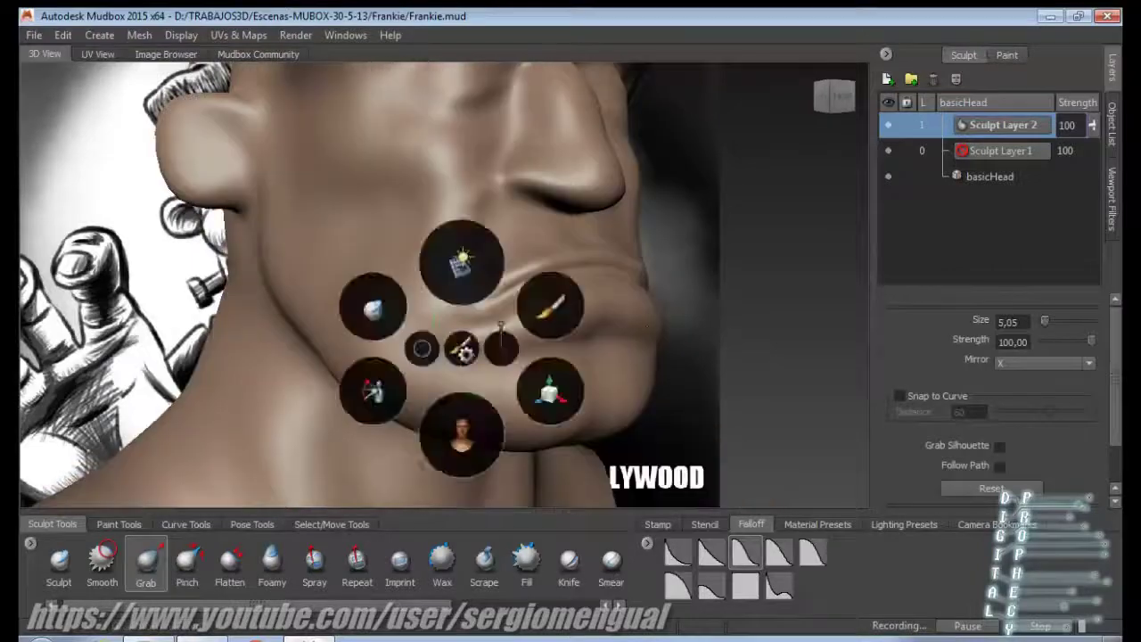
left_click(446, 340)
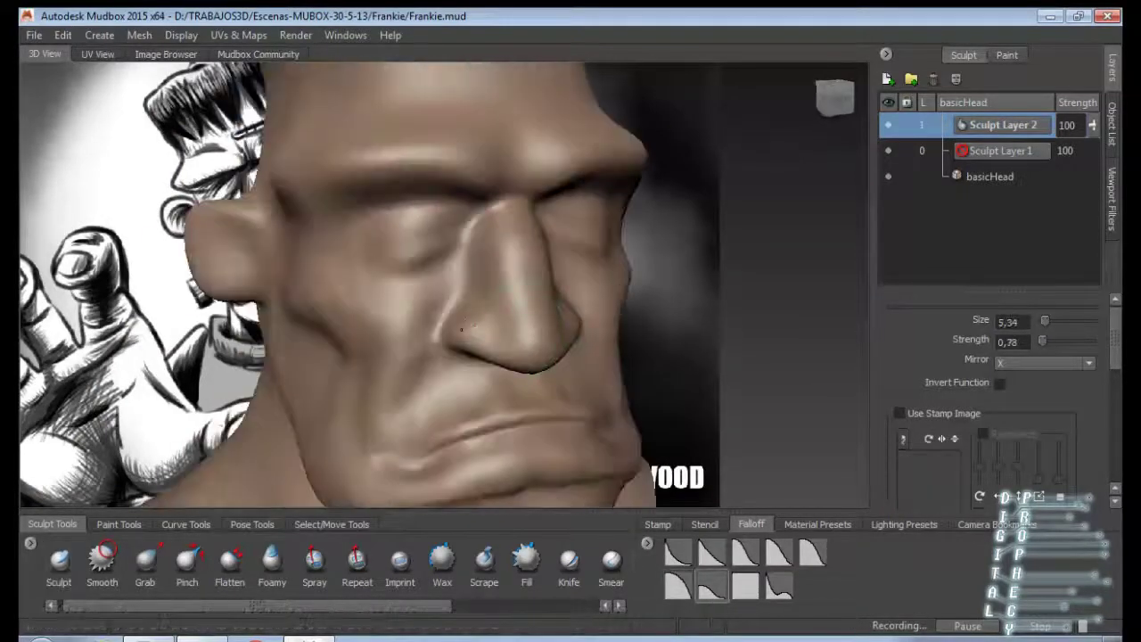
mouse_move(557, 353)
left_mouse_down("alt")
mouse_move(515, 259)
mouse_move(499, 268)
mouse_move(545, 312)
mouse_move(516, 183)
mouse_move(473, 183)
mouse_move(535, 183)
left_mouse_up("alt")
key("3")
key("1")
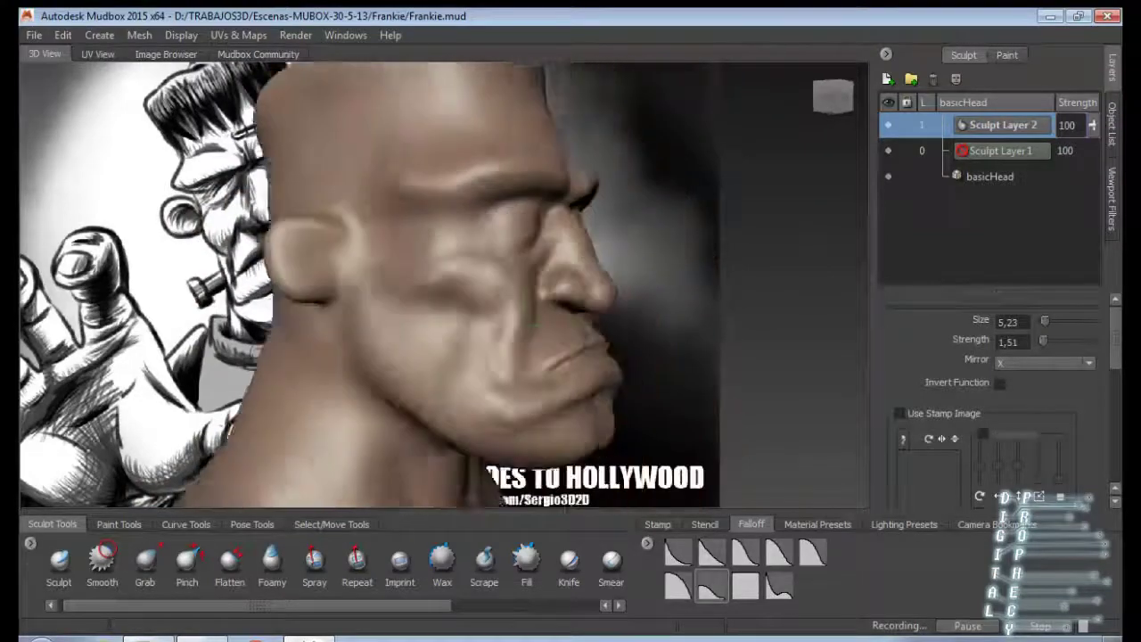
Build up the cheekbones, nasolabial folds and under-eye areas, softening the deep folds with the Fill tool.
key("3")
mouse_move(518, 307)
left_mouse_down("alt")
mouse_move(530, 312)
mouse_move(504, 285)
mouse_move(538, 246)
mouse_move(504, 246)
mouse_move(535, 245)
left_mouse_up("alt")
key("1")
right_click_drag(490, 428, 456, 478, "ctrl+shift")
left_click_drag(457, 356, 497, 268, "alt")
left_click(527, 562)
right_click_drag(497, 267, 419, 230, "ctrl+shift")
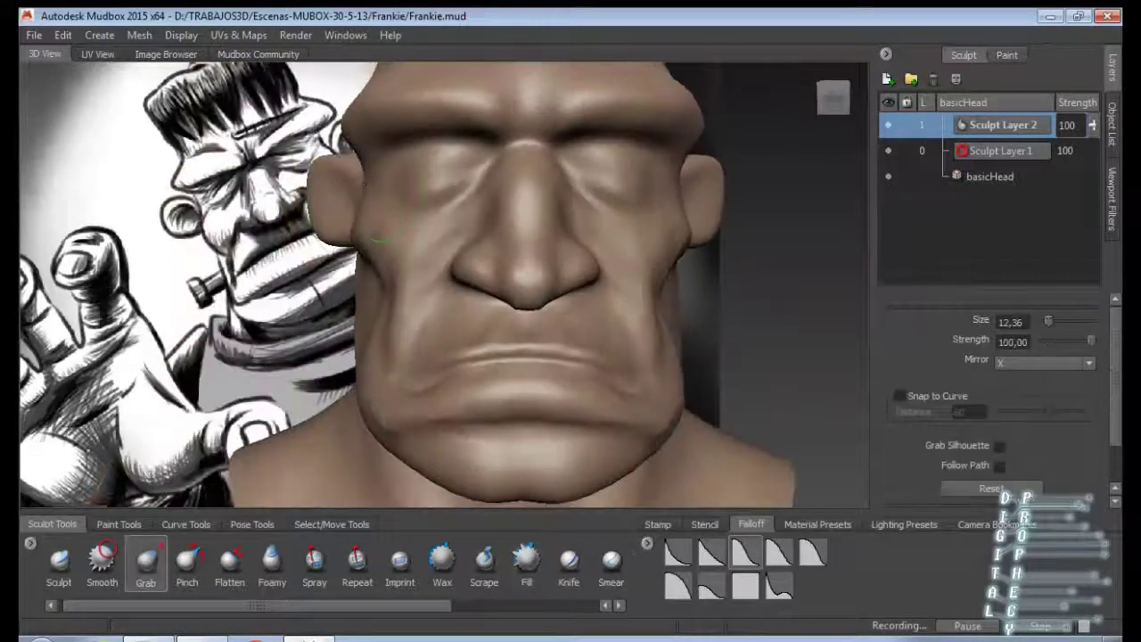
Reshape the ears and the heavy brow ridge with the Grab tool, mirrored across X.
mouse_move(419, 230)
left_mouse_down("alt")
mouse_move(409, 238)
mouse_move(419, 214)
mouse_move(369, 204)
mouse_move(562, 183)
left_mouse_up("alt")
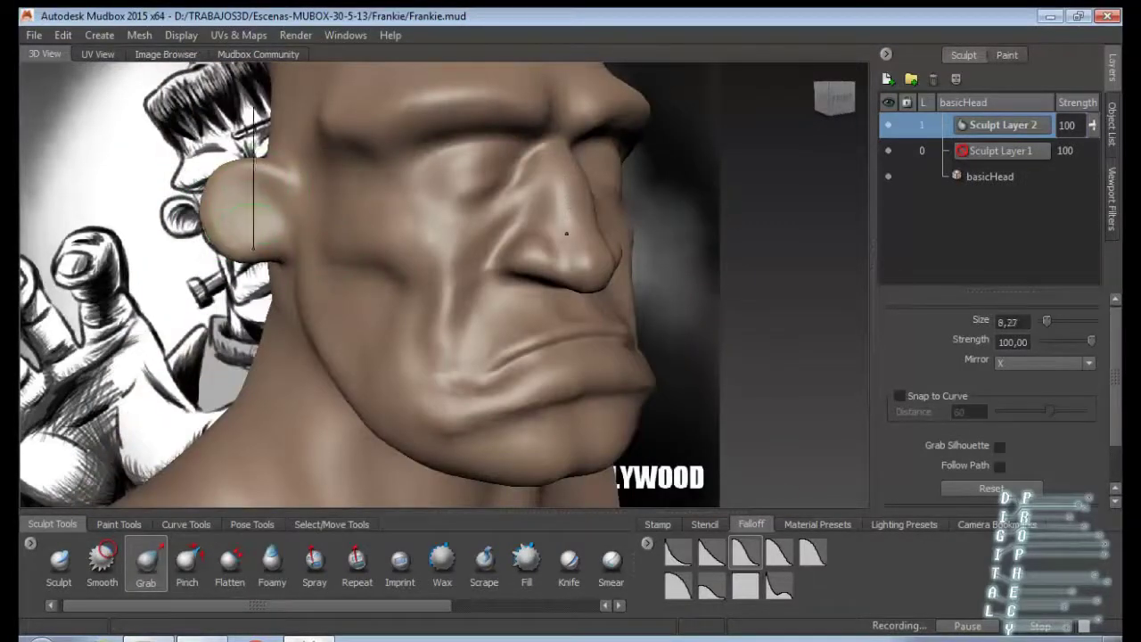
left_click_drag(241, 210, 428, 218, "alt")
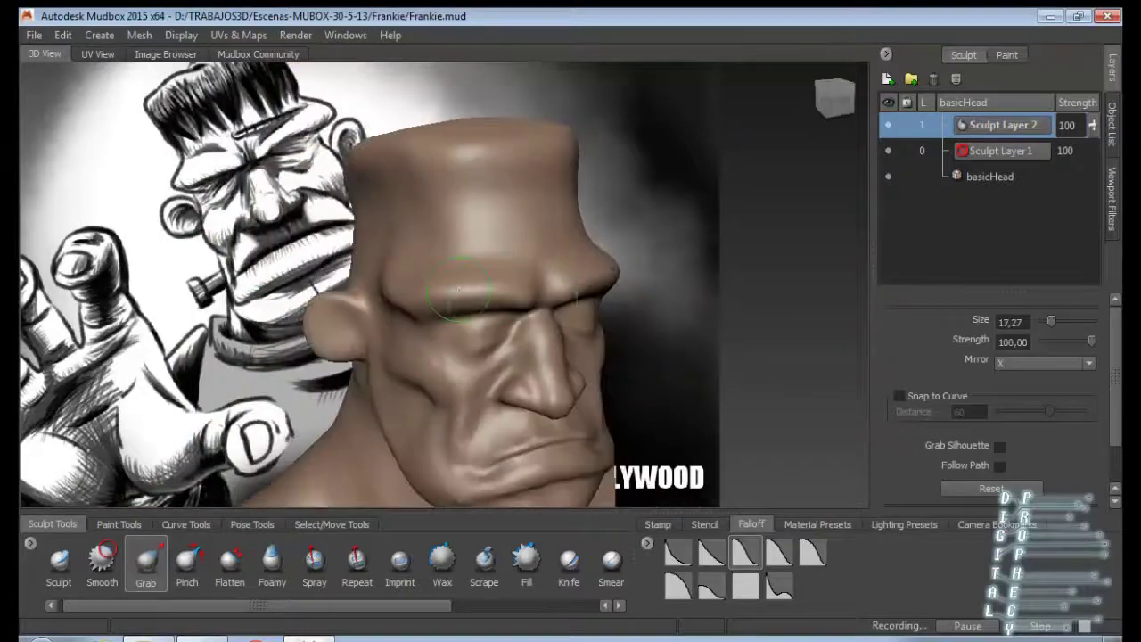
mouse_move(458, 288)
left_mouse_down("alt")
mouse_move(517, 285)
mouse_move(499, 267)
mouse_move(544, 268)
mouse_move(517, 285)
left_mouse_up("alt")
Carve the creases around the eyes and beside the nose with the Knife tool at strength 0.70.
left_click(569, 562)
left_click_drag(624, 267, 571, 267, "alt")
right_click_drag(570, 374, 630, 376, "alt")
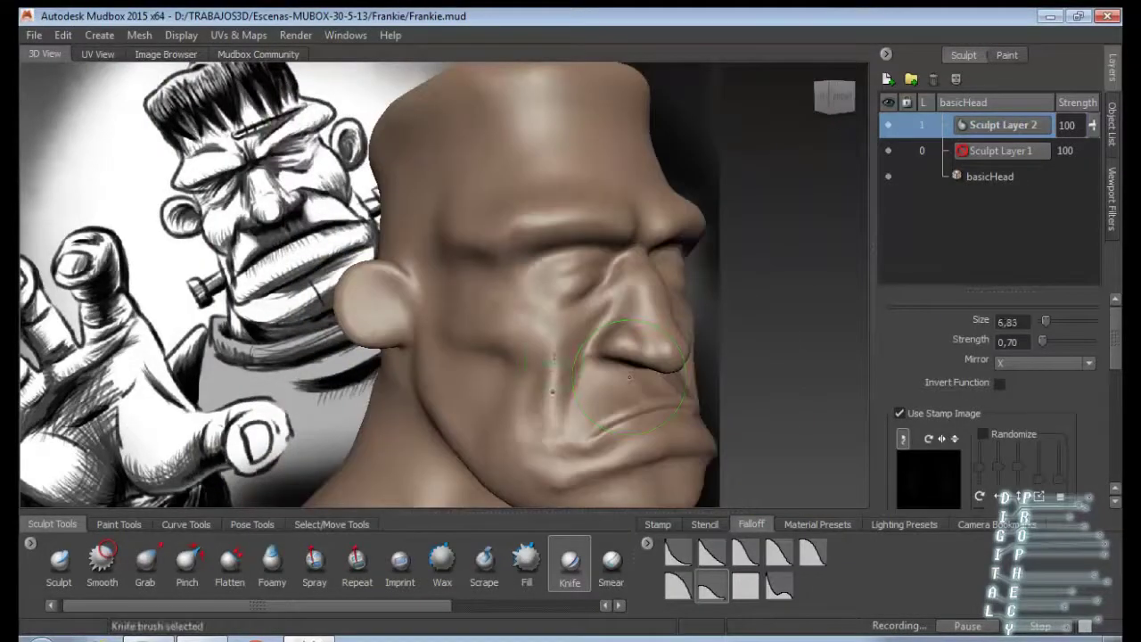
left_click_drag(521, 351, 410, 263, "alt")
Tighten the ear's edge with the Pinch tool and sculpt the rim around the inner ear.
key("4")
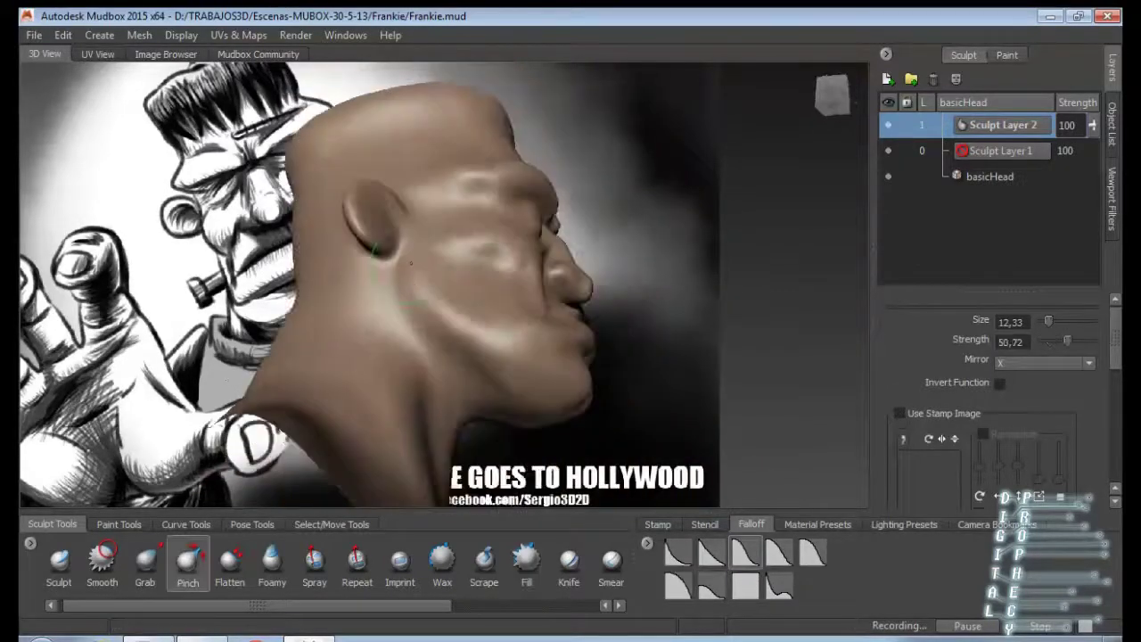
right_click_drag(411, 263, 372, 473, "alt")
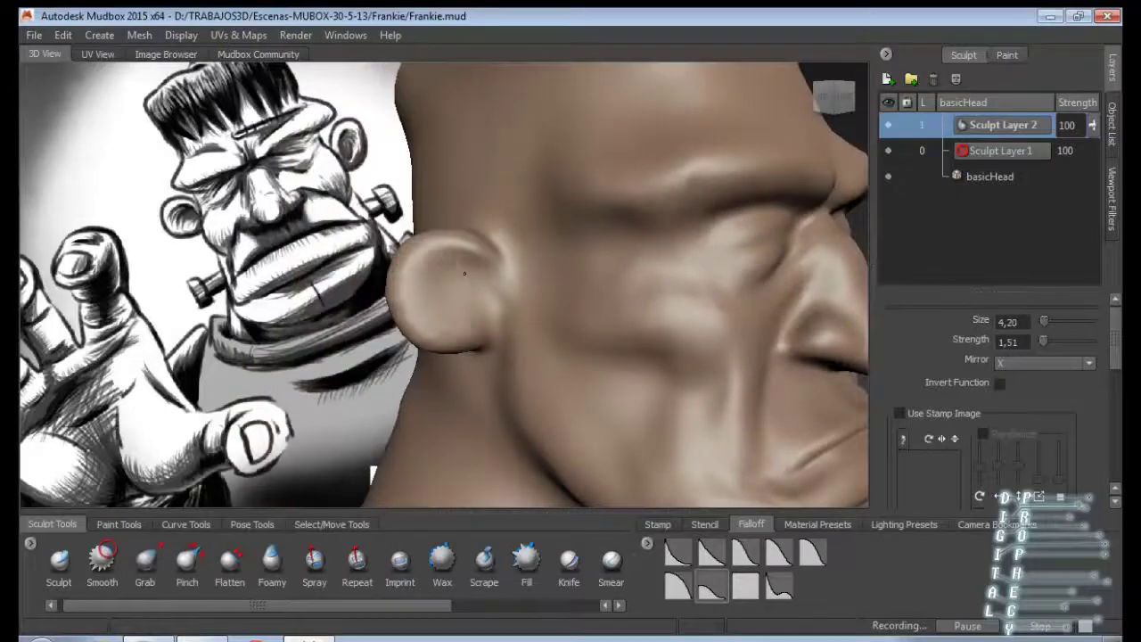
right_click_drag(439, 290, 481, 268, "alt")
mouse_move(481, 267)
left_mouse_down("alt")
mouse_move(598, 330)
mouse_move(544, 321)
left_mouse_up("alt")
Cut the crease below the ear and behind the jaw with the Knife tool.
key("k")
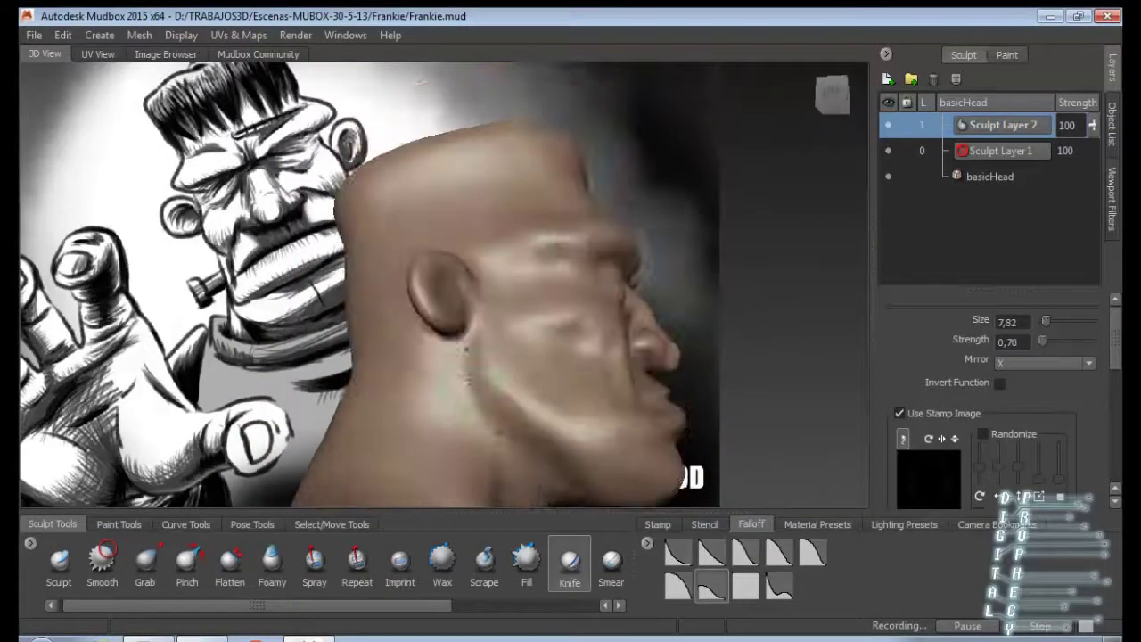
left_click_drag(629, 321, 672, 186, "alt")
right_click_drag(664, 188, 678, 169, "alt")
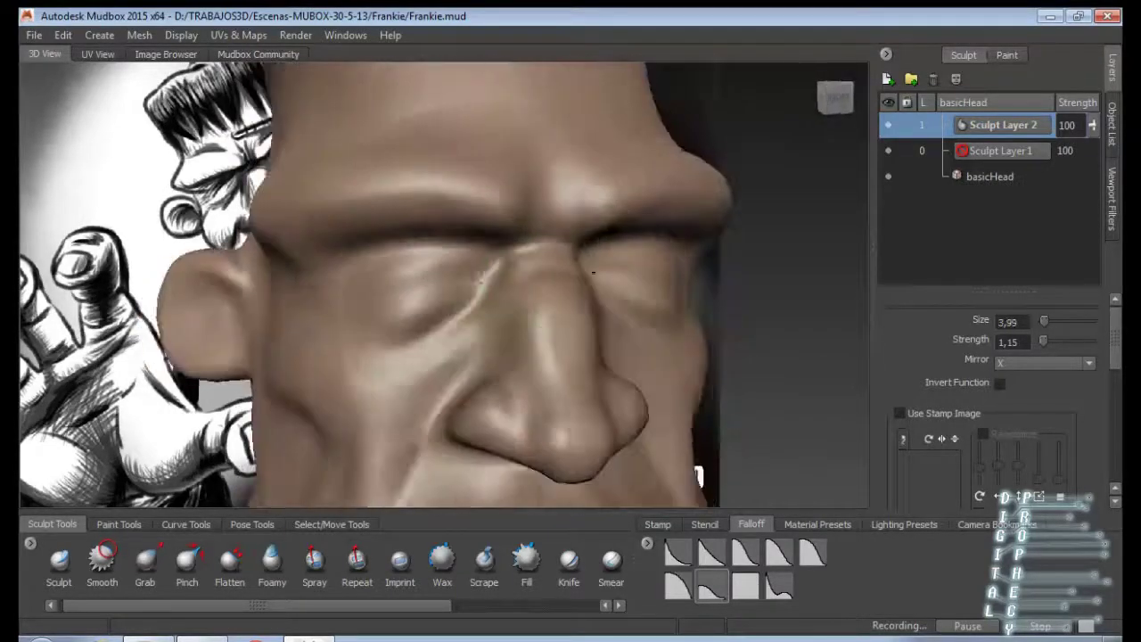
Sculpt the eyelids, eye bags and frown creases between the brows, planing the facial forms with the Flatten tool.
mouse_move(678, 169)
left_mouse_down("alt")
mouse_move(705, 164)
mouse_move(553, 338)
mouse_move(490, 373)
mouse_move(450, 344)
mouse_move(466, 237)
mouse_move(527, 107)
mouse_move(415, 196)
mouse_move(454, 385)
mouse_move(418, 292)
mouse_move(338, 298)
mouse_move(444, 181)
left_mouse_up("alt")
key("1")
key("0")
key("3")
left_click(230, 562)
left_click_drag(374, 357, 447, 336, "alt")
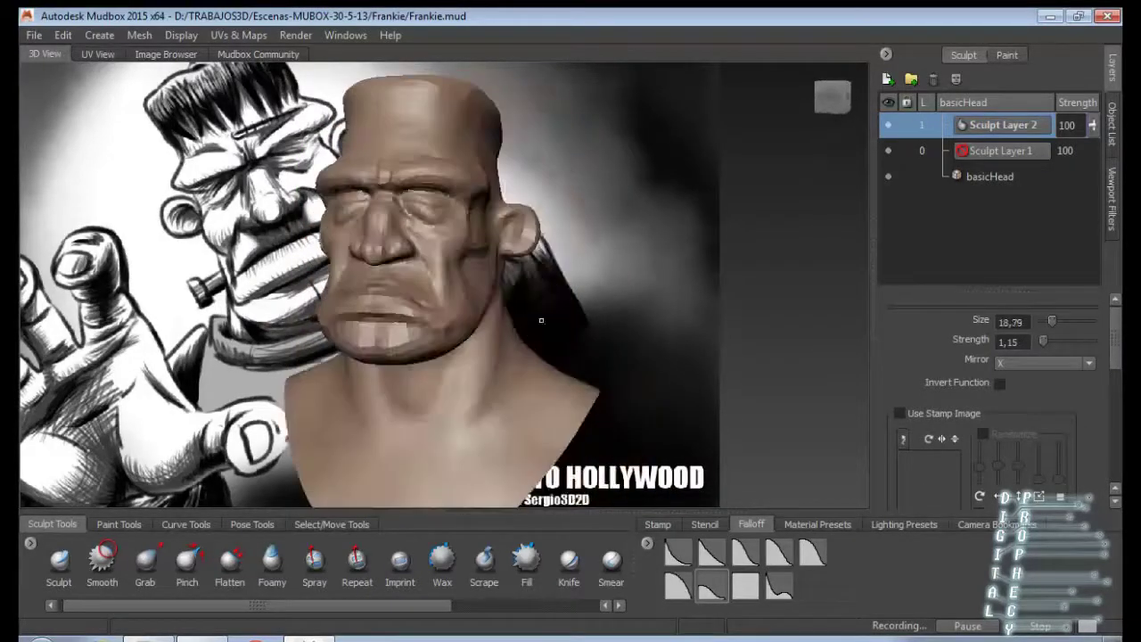
Adjust the head, jaw and neck proportions from several sides with the Grab tool.
key("3")
right_click_drag(541, 319, 579, 290, "alt")
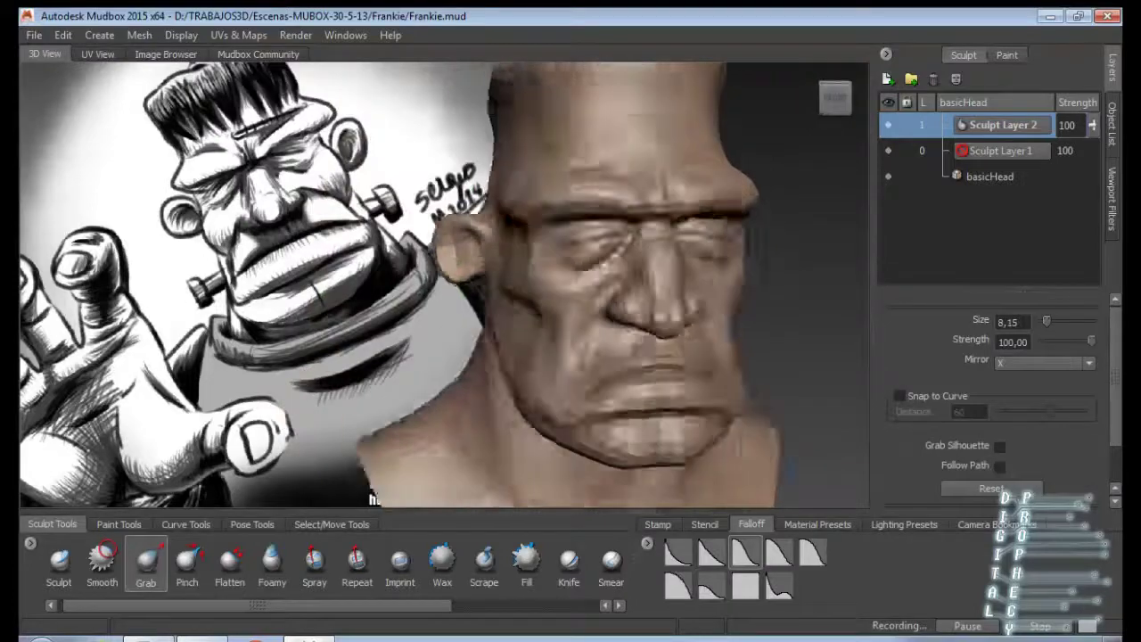
left_click_drag(580, 289, 499, 294, "alt")
left_click_drag(420, 276, 267, 282, "alt")
key("2")
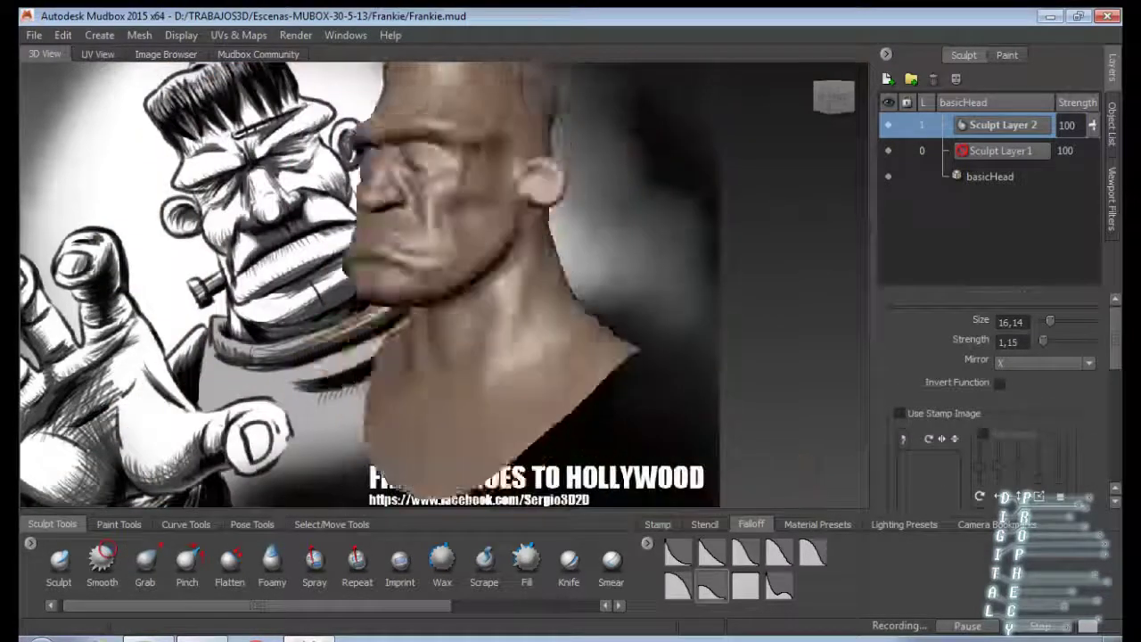
Freeze the lips and chin, and reshape the unfrozen area above the upper lip with the Grab tool.
key("f")
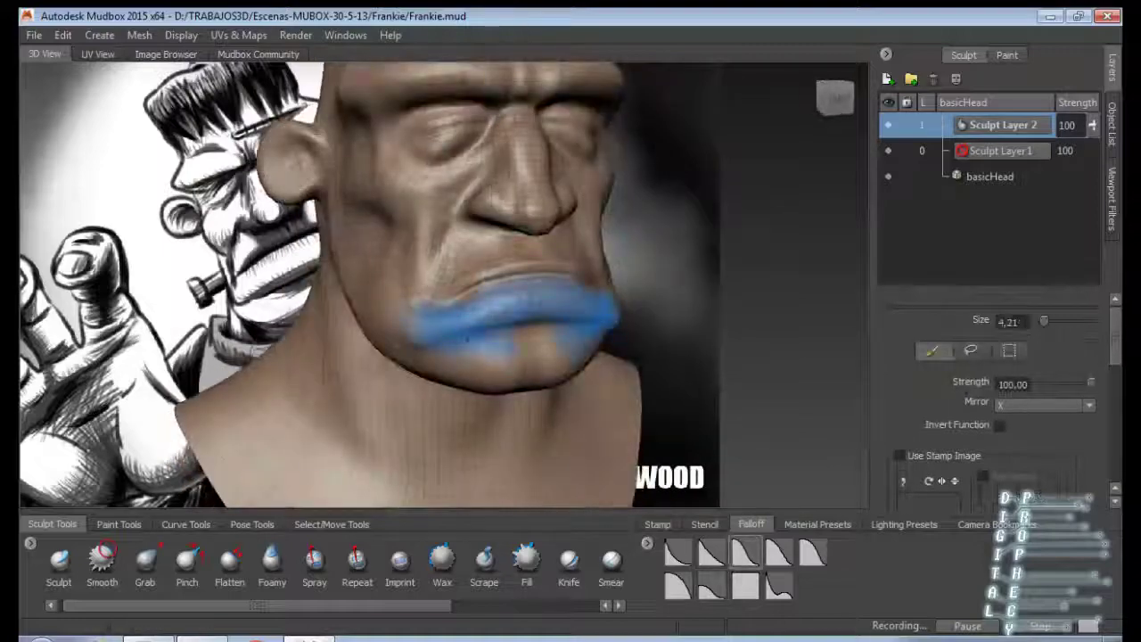
key("k")
mouse_move(547, 287)
left_mouse_down("alt")
mouse_move(619, 200)
mouse_move(499, 214)
mouse_move(570, 205)
mouse_move(448, 182)
left_mouse_up("alt")
key("g")
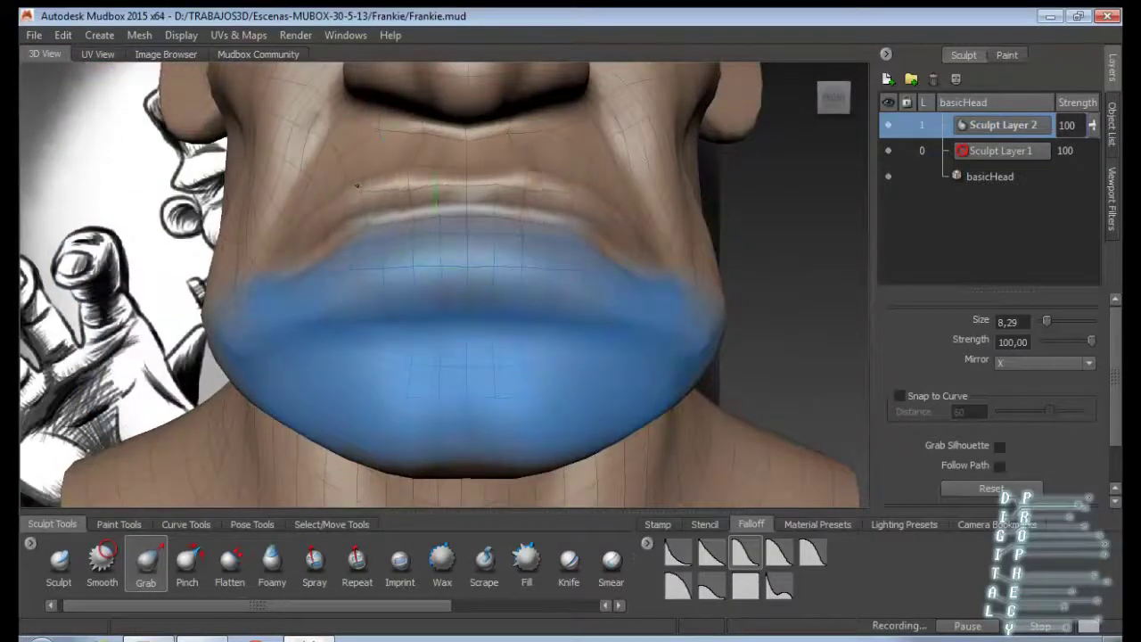
left_click_drag(357, 186, 528, 383, "alt")
Unfreeze the mouth area and blend the upper lip and nasolabial folds with the Fill and Grab tools.
key("k")
key("f")
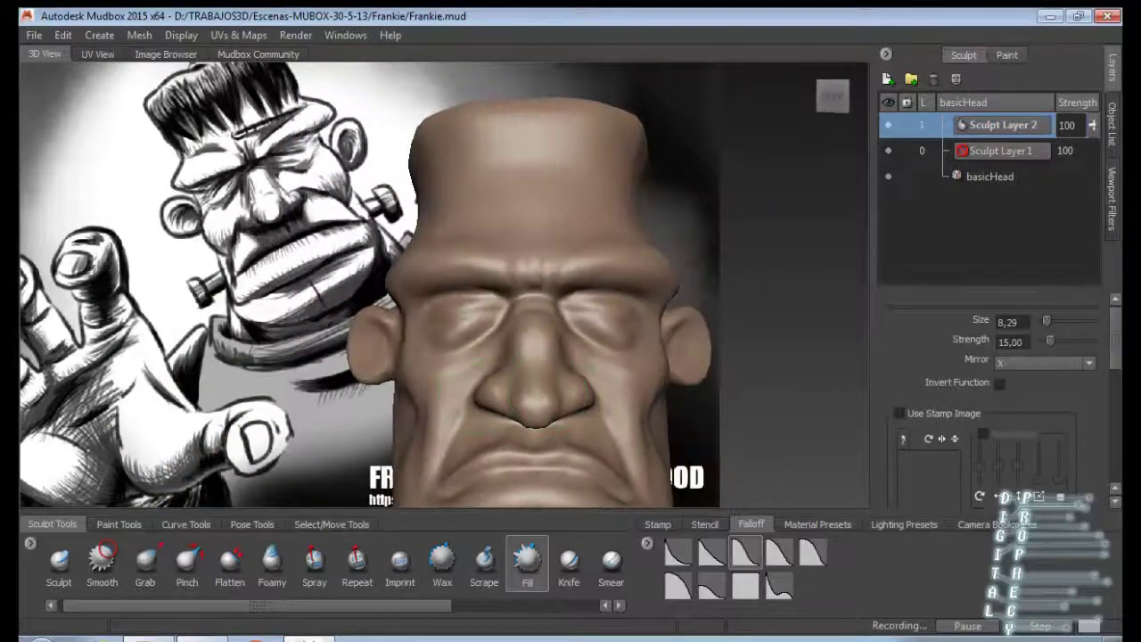
key("g")
key("s")
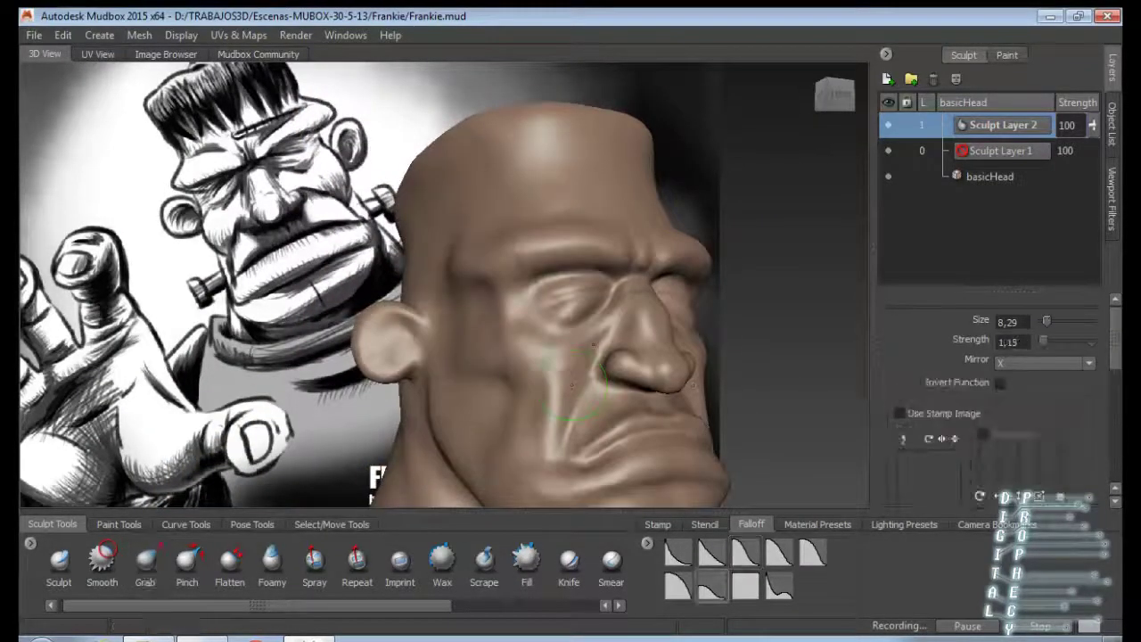
mouse_move(581, 380)
left_mouse_down("alt")
mouse_move(666, 137)
mouse_move(700, 205)
mouse_move(615, 379)
left_mouse_up("alt")
Sculpt fine folds above the upper lip and around the mouth corners with a small Sculpt brush.
key("s")
key("f")
key("s")
key("ctrl+f")
mouse_move(530, 424)
left_mouse_down("alt")
mouse_move(592, 377)
mouse_move(568, 205)
left_mouse_up("alt")
key("s")
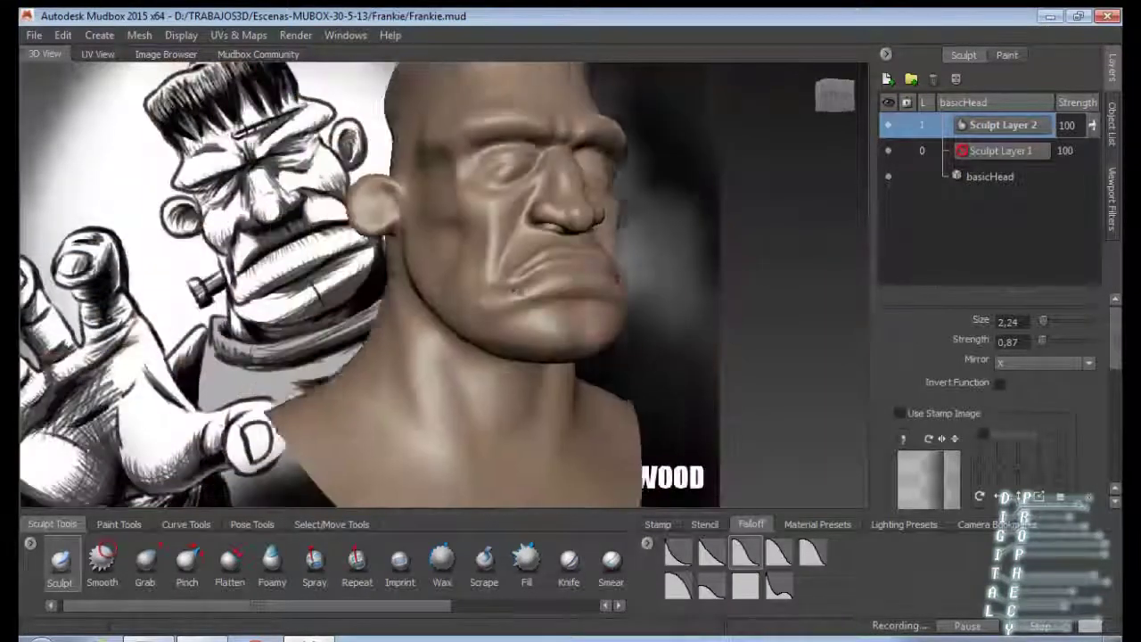
Build up the neck muscles, shoulders and upper back using the Grab, Sculpt and Wax tools.
key("g")
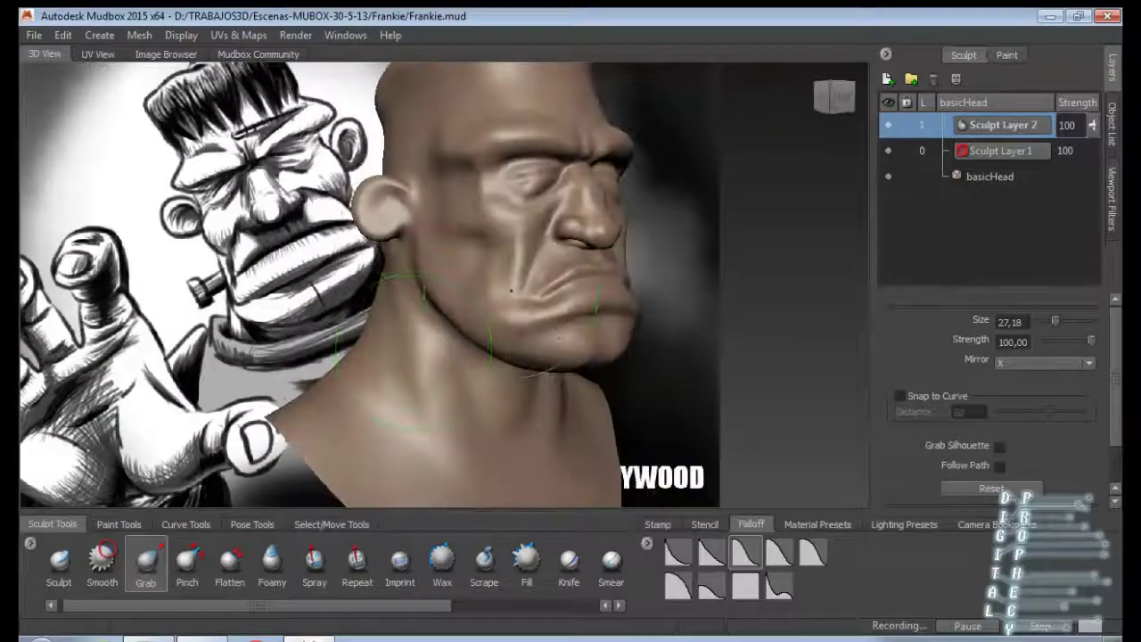
key("s")
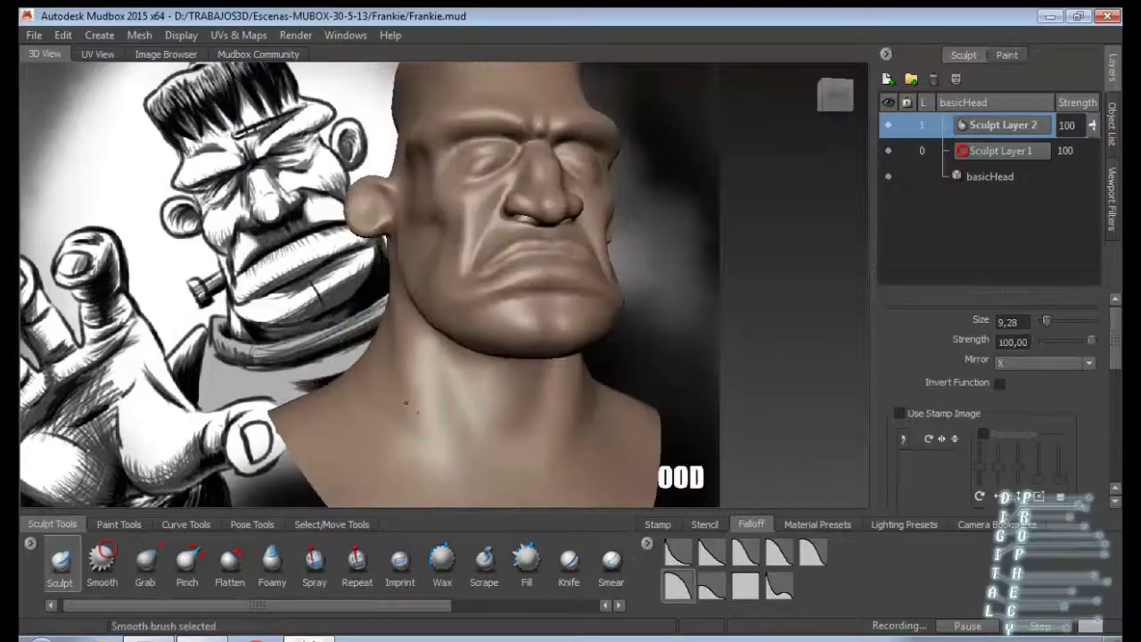
key("w")
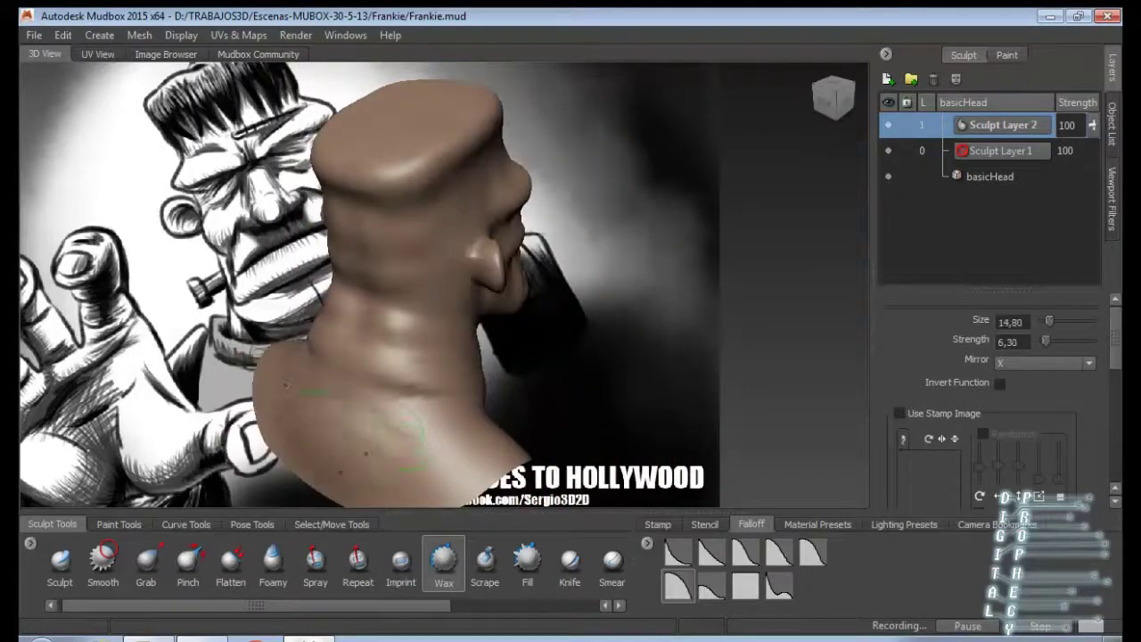
left_click_drag(339, 267, 340, 353)
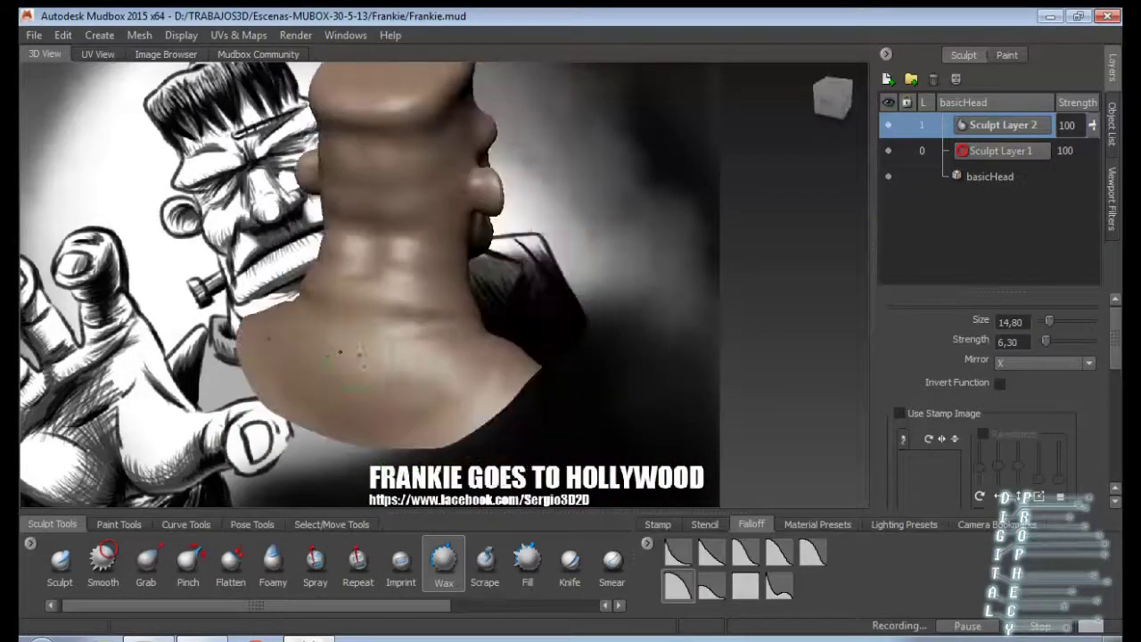
mouse_move(424, 394)
left_mouse_down("alt")
mouse_move(459, 407)
mouse_move(486, 373)
left_mouse_up("alt")
Sharpen the neck and shoulder muscle ridges with the Pinch tool, adding volume with the Wax tool.
left_click(188, 560)
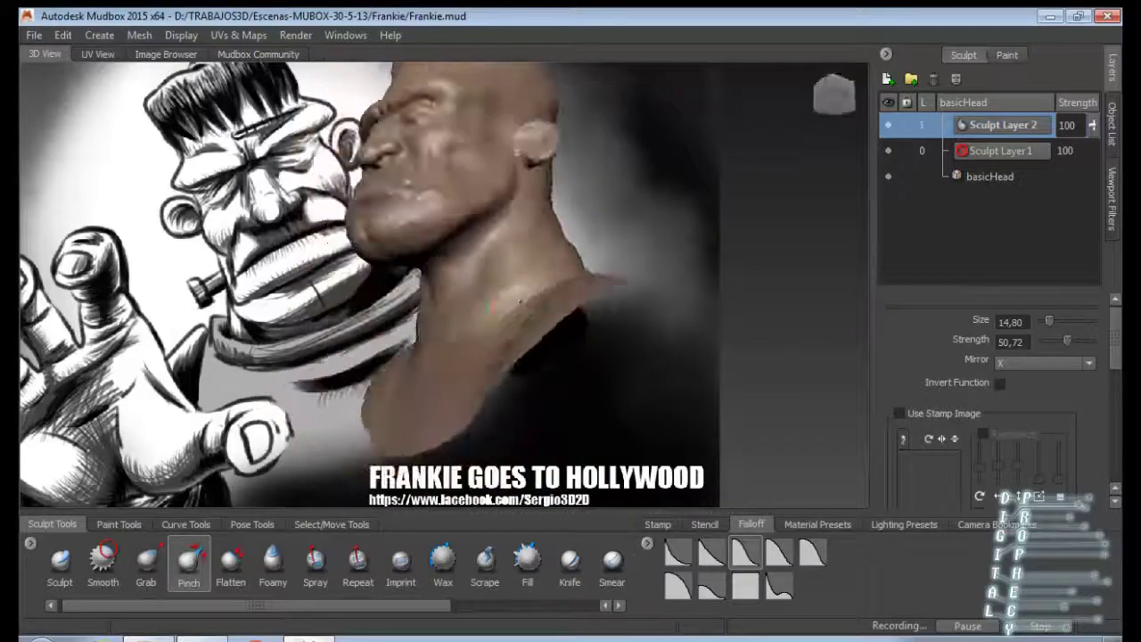
left_click(443, 560)
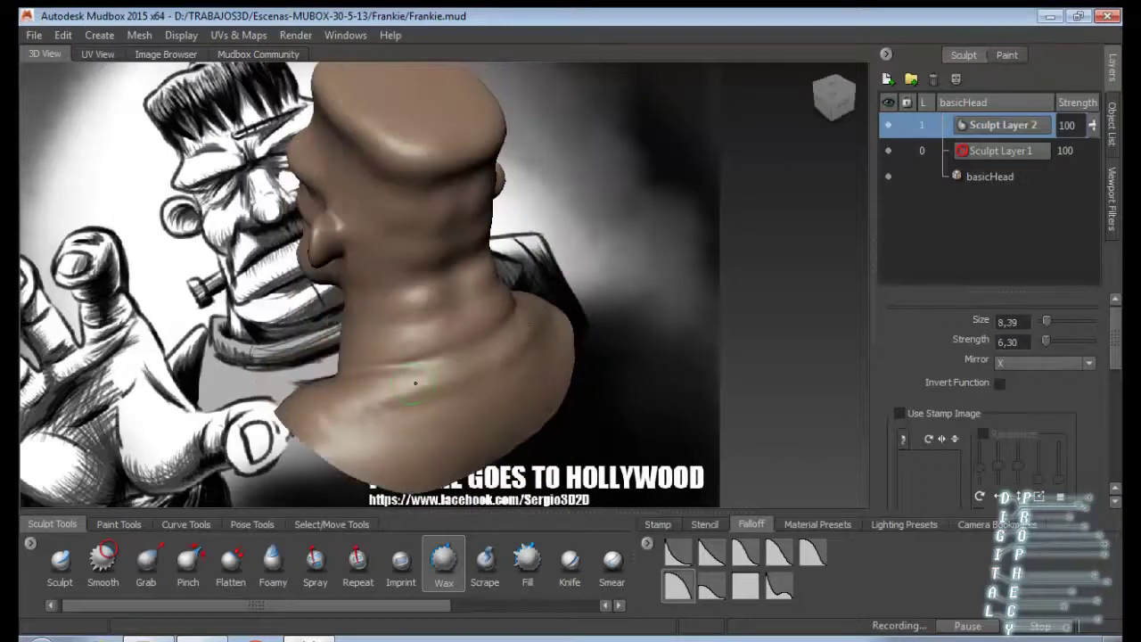
left_click(188, 560)
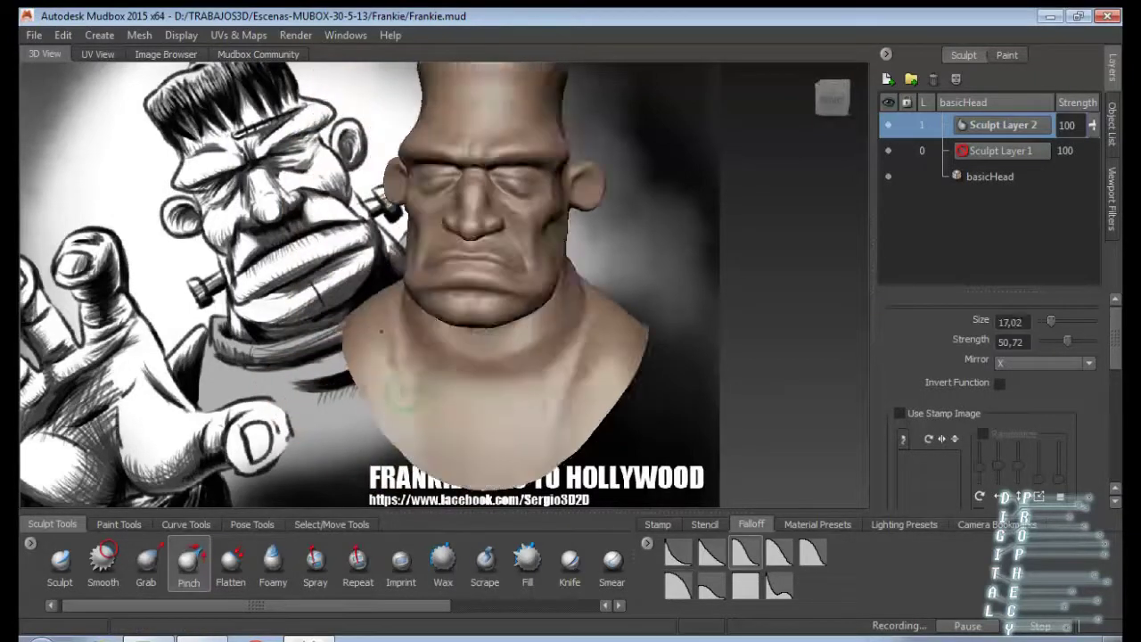
Define the side of the neck with the Grab and Knife tools, cutting a skin crease on Sculpt Layer 3.
left_click(570, 560)
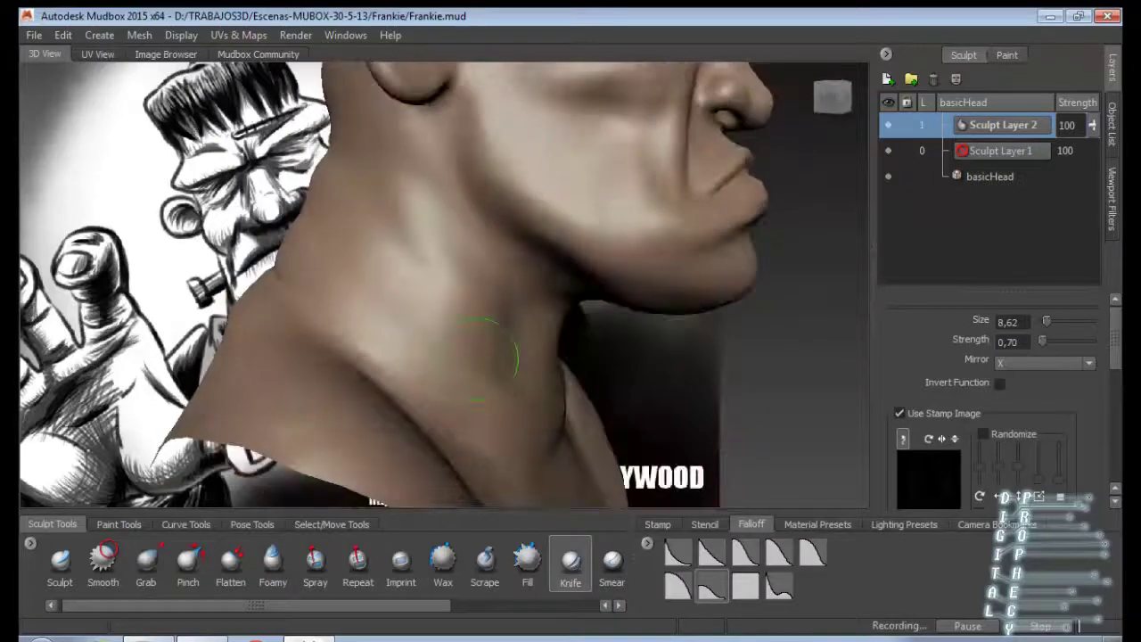
left_click(146, 560)
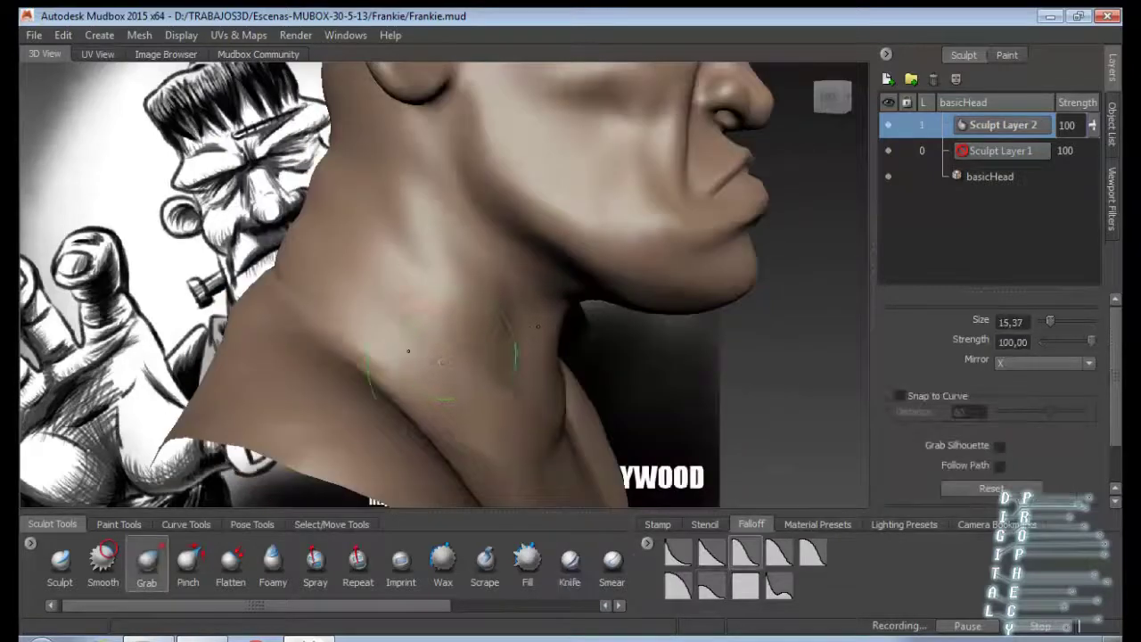
left_click(569, 560)
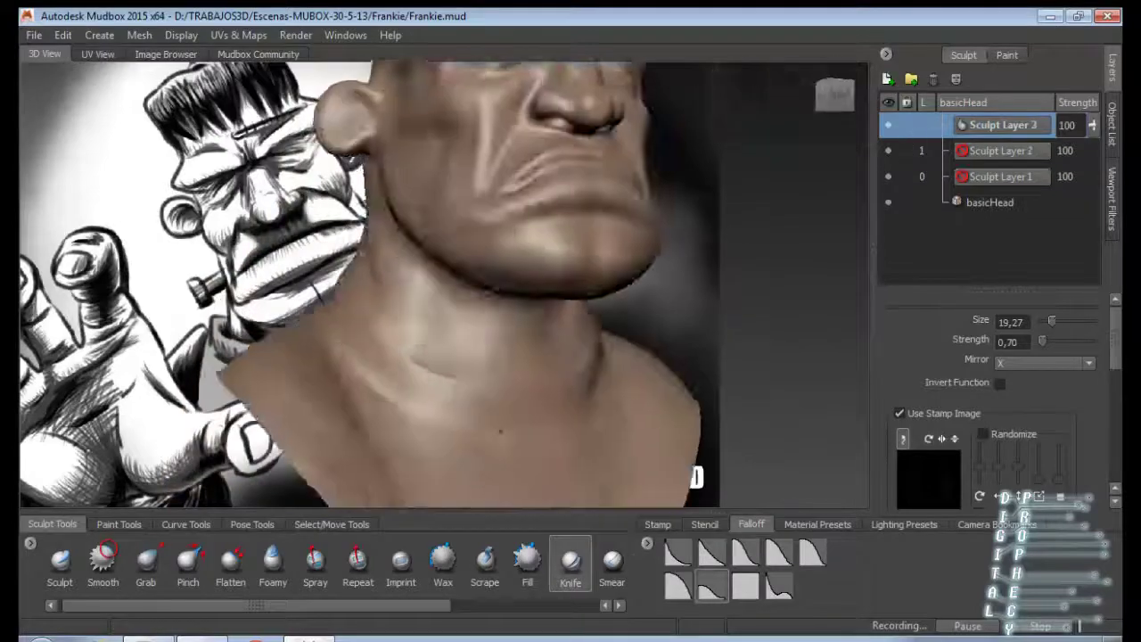
Build up the neck fold and collarbone ridges with the Wax tool, planing the shoulders and chest with the Scrape tool.
mouse_move(535, 338)
left_mouse_down("alt")
mouse_move(427, 234)
mouse_move(535, 262)
mouse_move(422, 221)
mouse_move(468, 251)
left_mouse_up("alt")
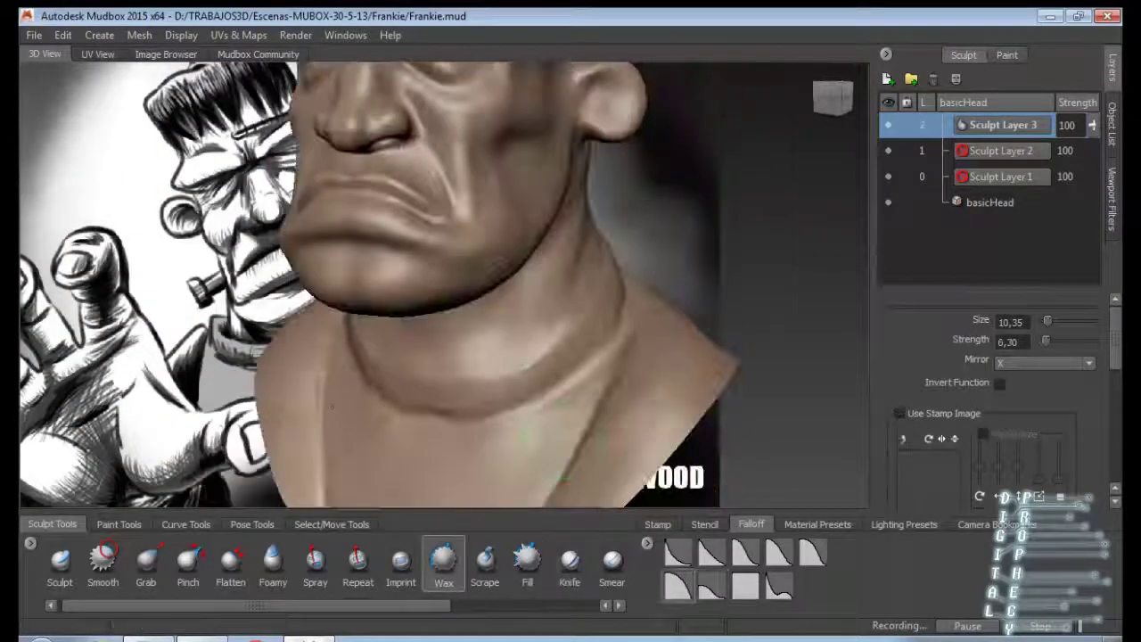
left_click_drag(311, 344, 311, 287, "alt")
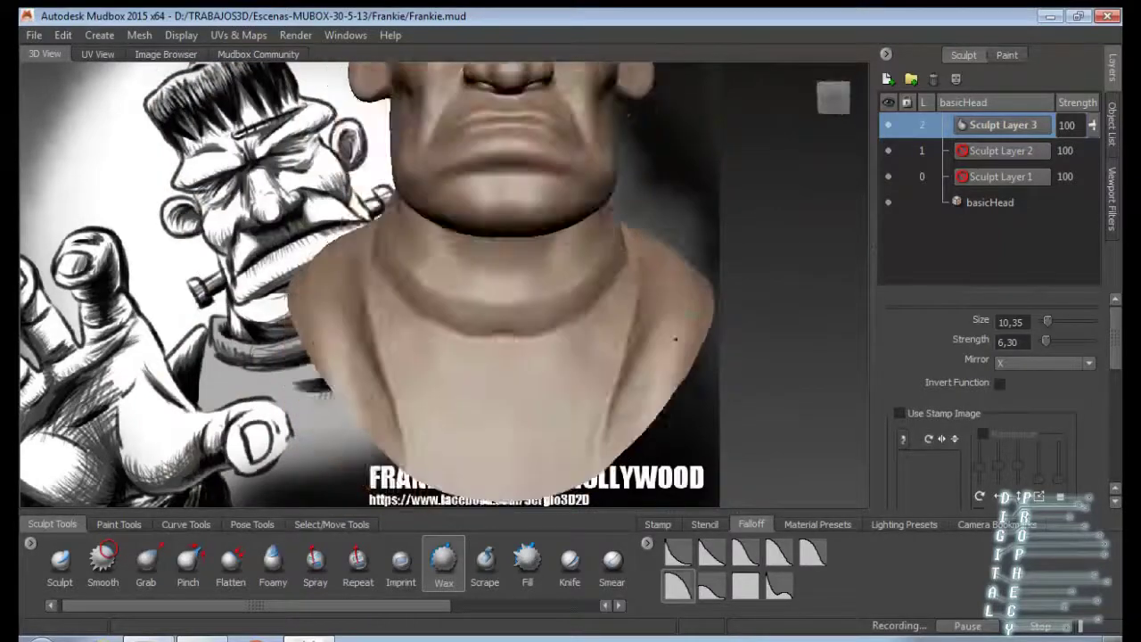
left_click_drag(675, 339, 624, 295, "alt")
left_click(485, 562)
left_click_drag(660, 370, 598, 356, "alt")
left_click(443, 561)
Sharpen the shoulder and neck ridges with the Pinch tool and cut the crease beneath the jaw with the Knife tool.
left_click(188, 562)
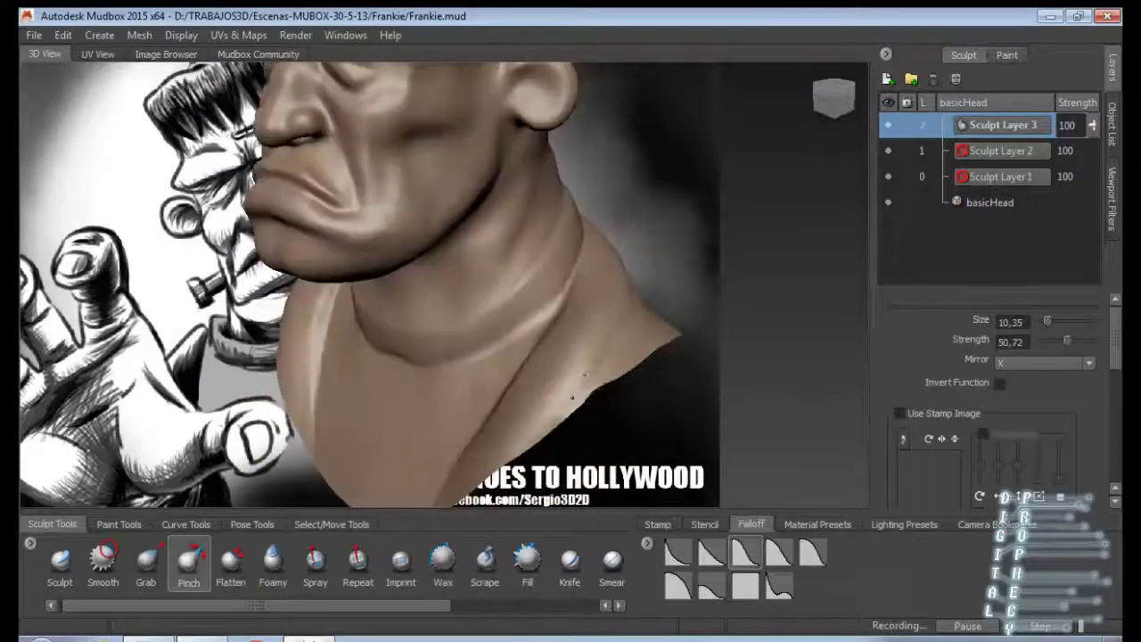
left_click_drag(572, 398, 552, 305, "alt")
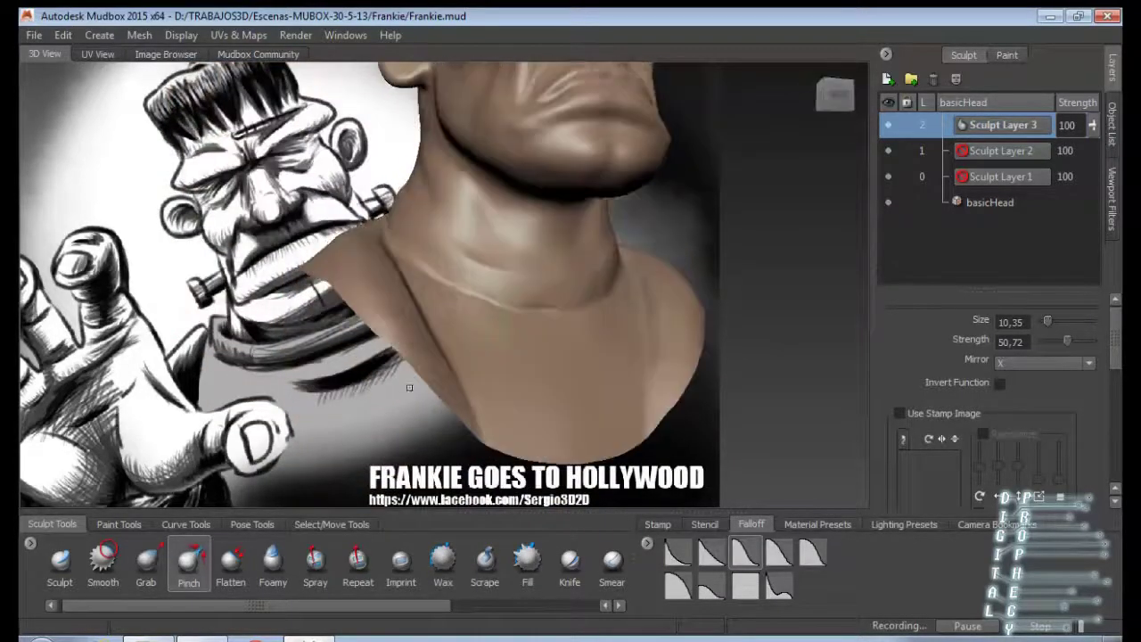
left_click(569, 562)
left_click_drag(571, 357, 508, 334, "alt")
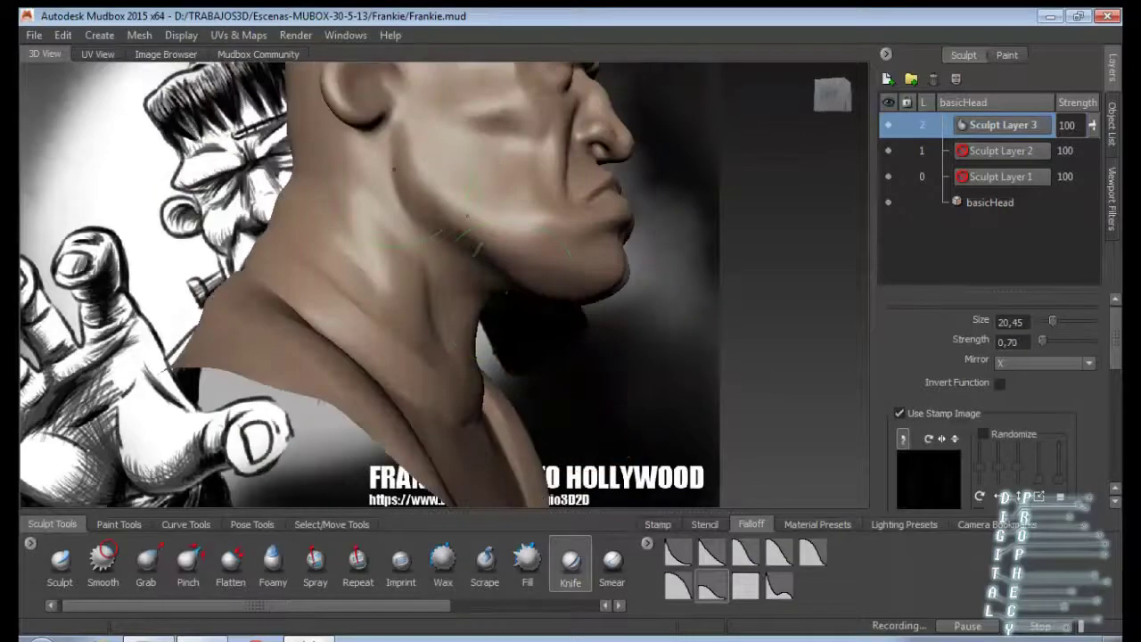
mouse_move(470, 258)
left_mouse_down("alt")
mouse_move(464, 303)
mouse_move(419, 308)
mouse_move(386, 296)
mouse_move(410, 294)
mouse_move(423, 241)
mouse_move(343, 244)
left_mouse_up("alt")
left_click(188, 562)
left_click(570, 562)
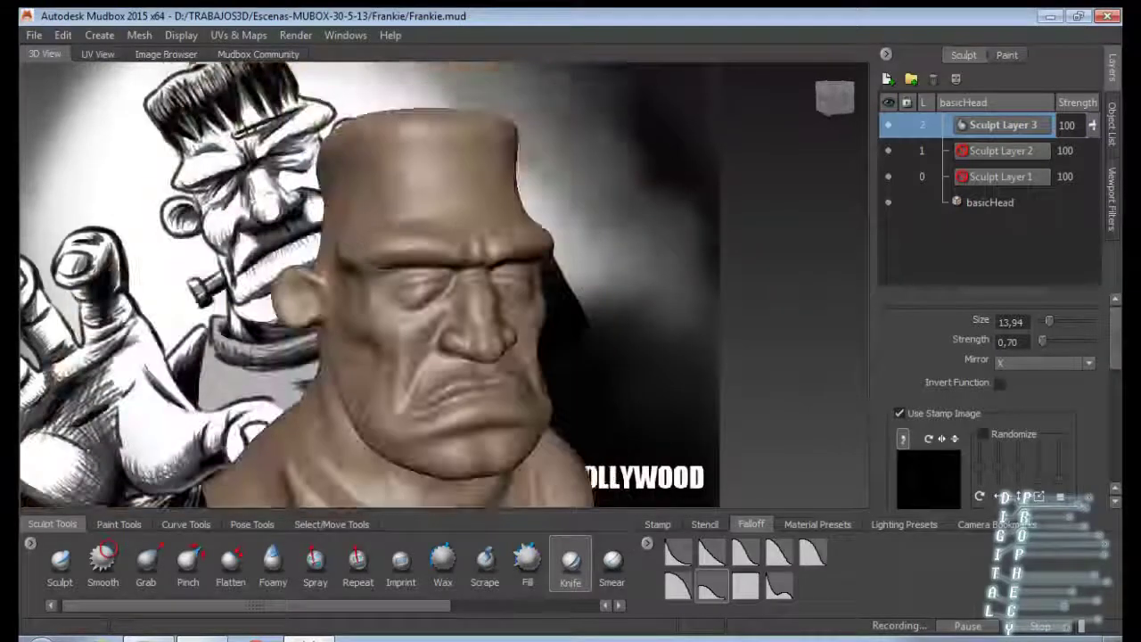
Cut the crease beside the nose bridge with the Knife tool and hollow the nostrils with a small Sculpt brush.
scroll(384, 285, "up", 5)
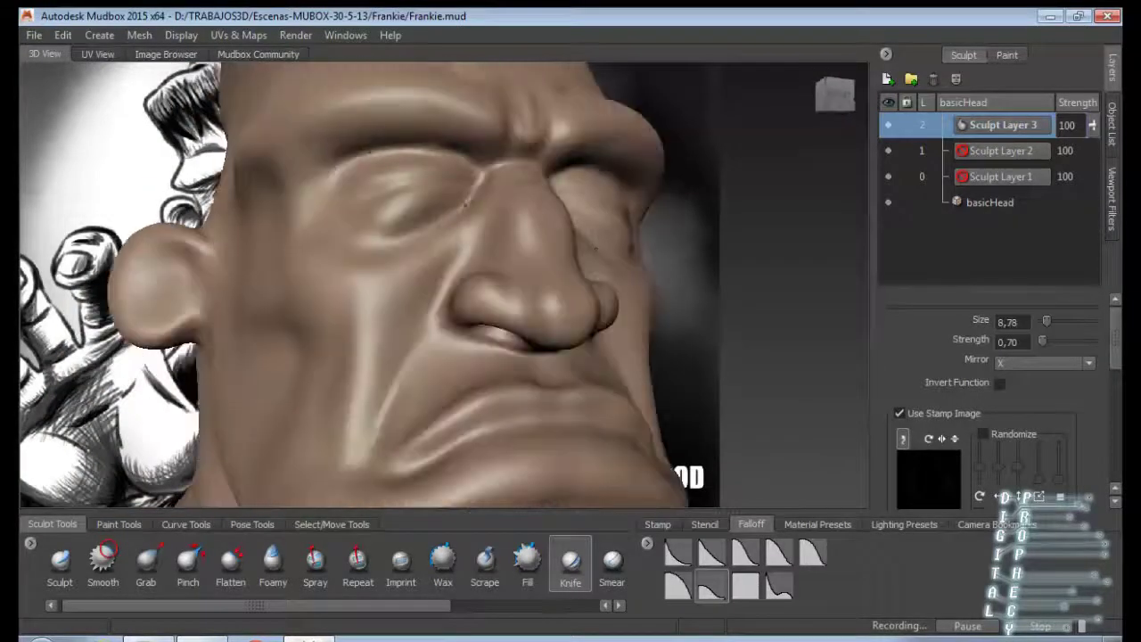
mouse_move(383, 285)
left_mouse_down("alt")
mouse_move(411, 284)
mouse_move(361, 296)
mouse_move(303, 232)
mouse_move(212, 173)
mouse_move(409, 244)
mouse_move(580, 214)
mouse_move(495, 206)
mouse_move(695, 343)
mouse_move(664, 299)
mouse_move(700, 228)
left_mouse_up("alt")
key("3")
key("1")
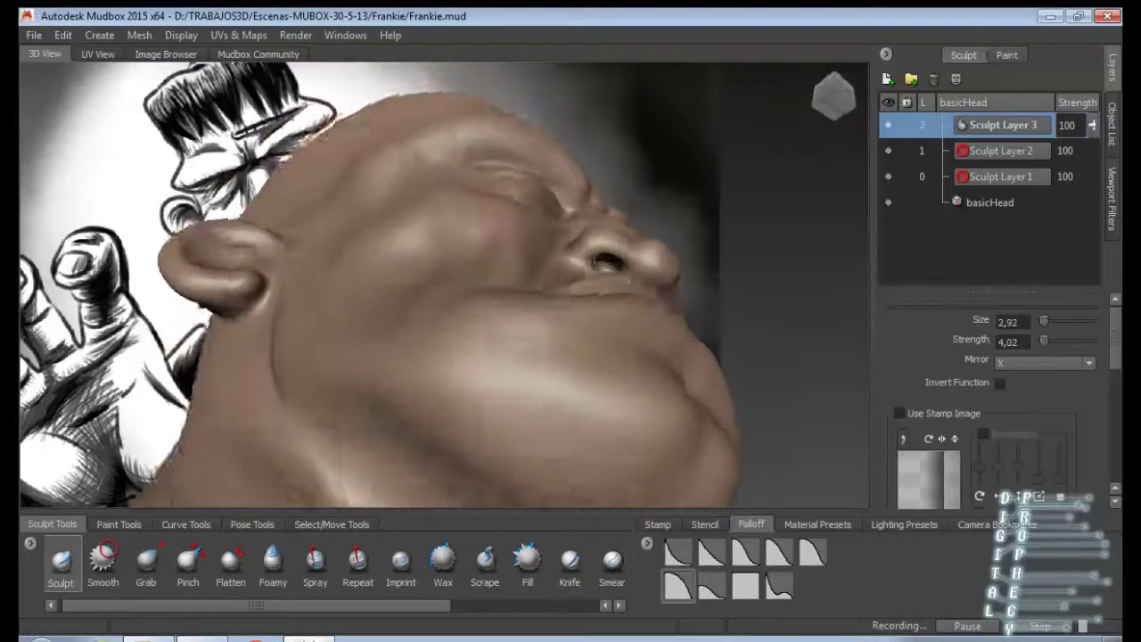
left_click_drag(589, 283, 553, 267, "alt")
mouse_move(551, 365)
left_mouse_down("alt")
mouse_move(516, 325)
mouse_move(544, 407)
mouse_move(534, 400)
left_mouse_up("alt")
Define the mouth corners and lip line using the Grab tool and a small Knife brush.
key("3")
key("k")
right_click_drag(533, 399, 533, 397, "alt")
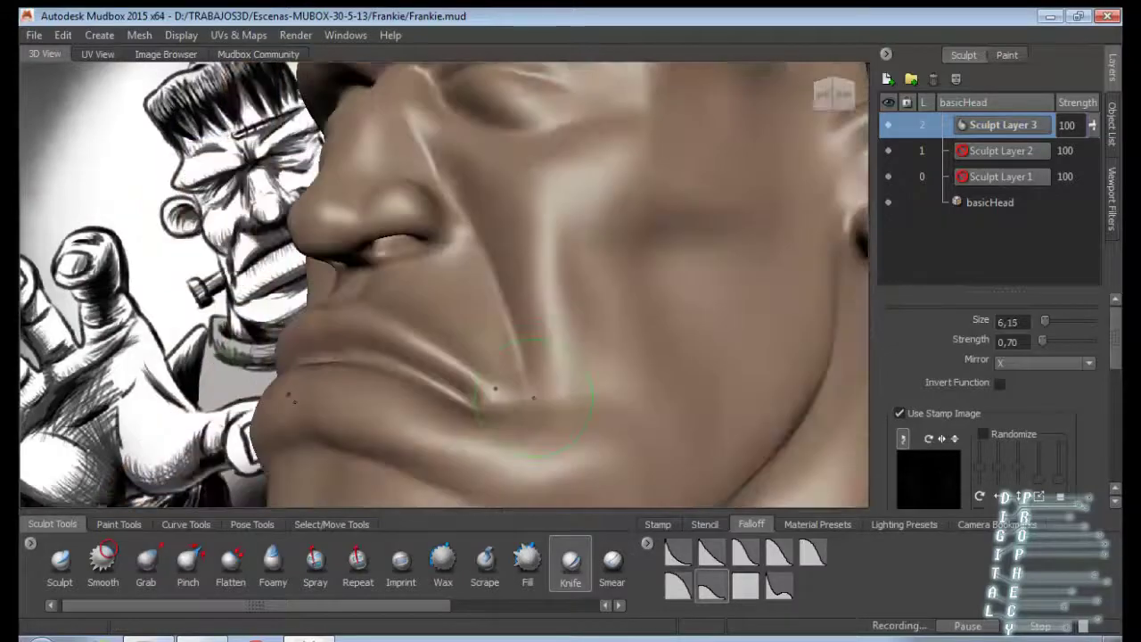
left_click_drag(532, 392, 529, 393, "alt")
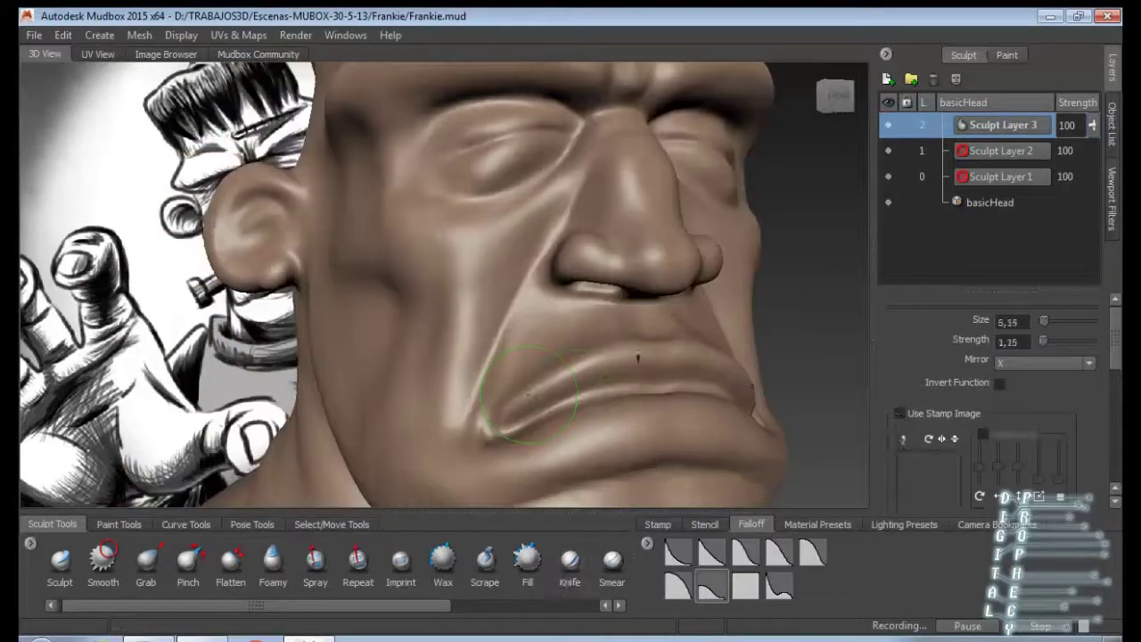
left_click_drag(662, 348, 321, 266, "alt")
key("k")
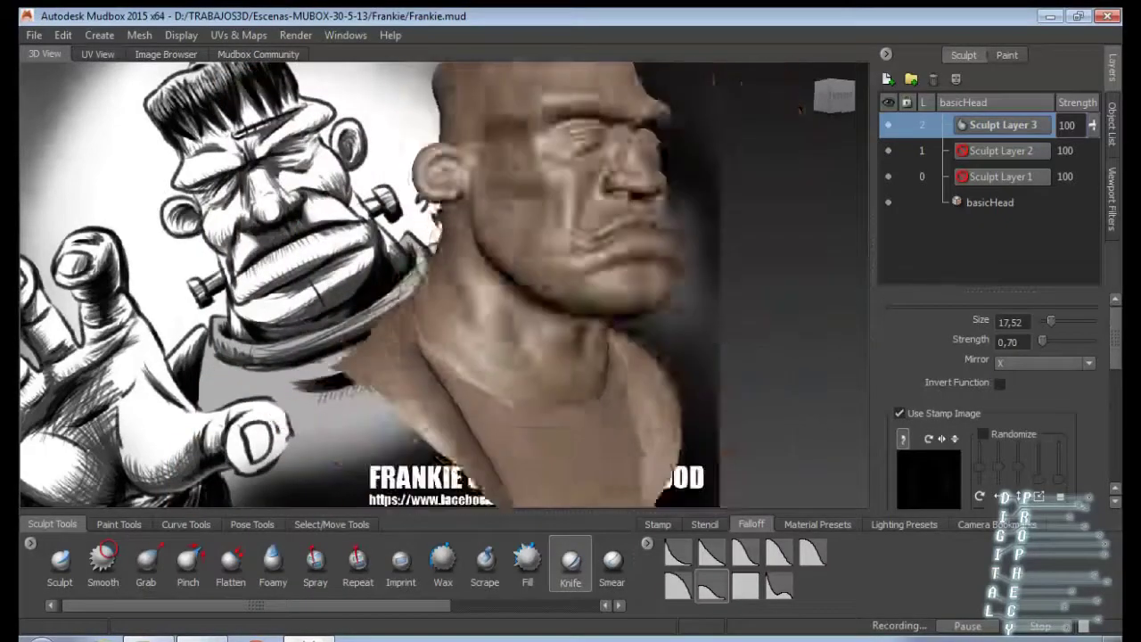
Preview the bust with the Ambient Occlusion and Cavity Ambient Occlusion viewport filters, switching both off again to inspect the face.
left_click(1112, 198)
left_click(957, 171)
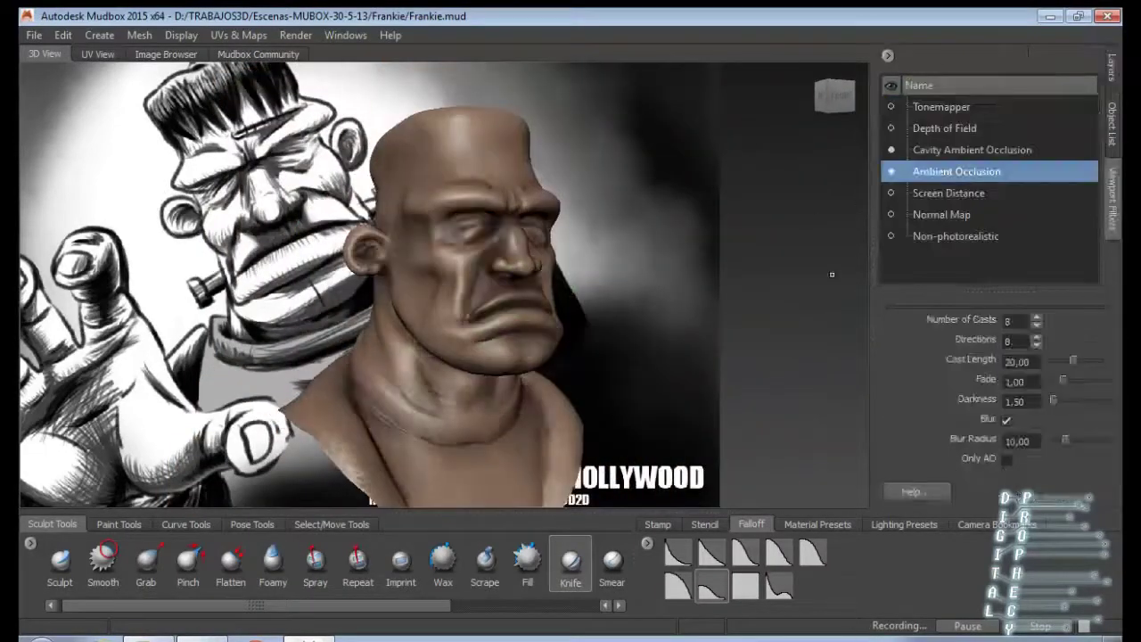
left_click(972, 150)
scroll(454, 286, "up", 4)
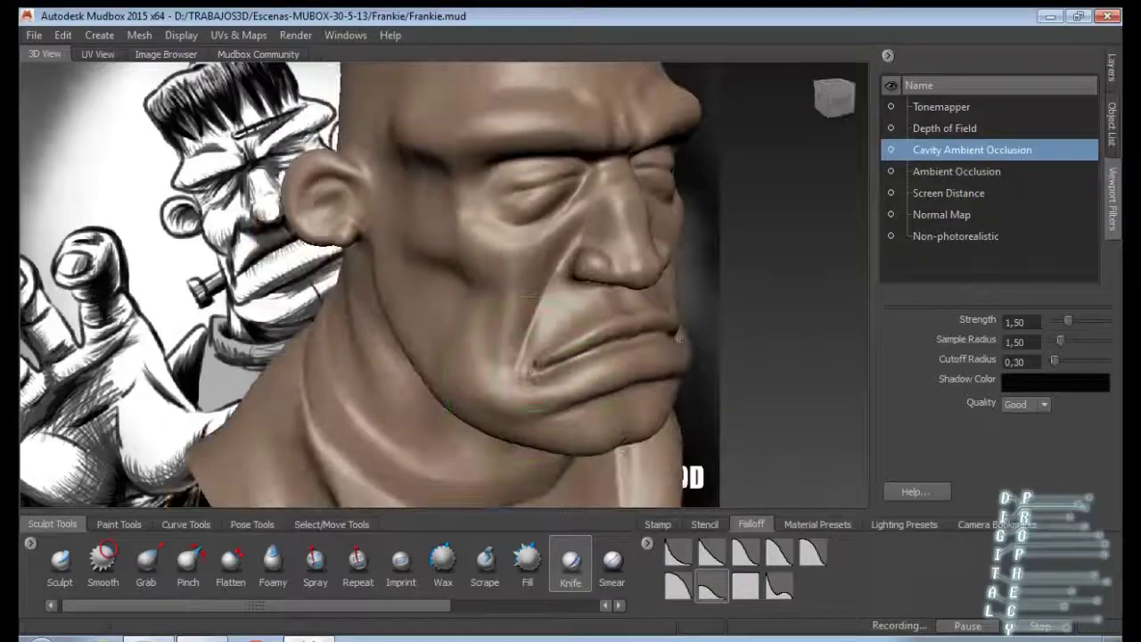
key("f")
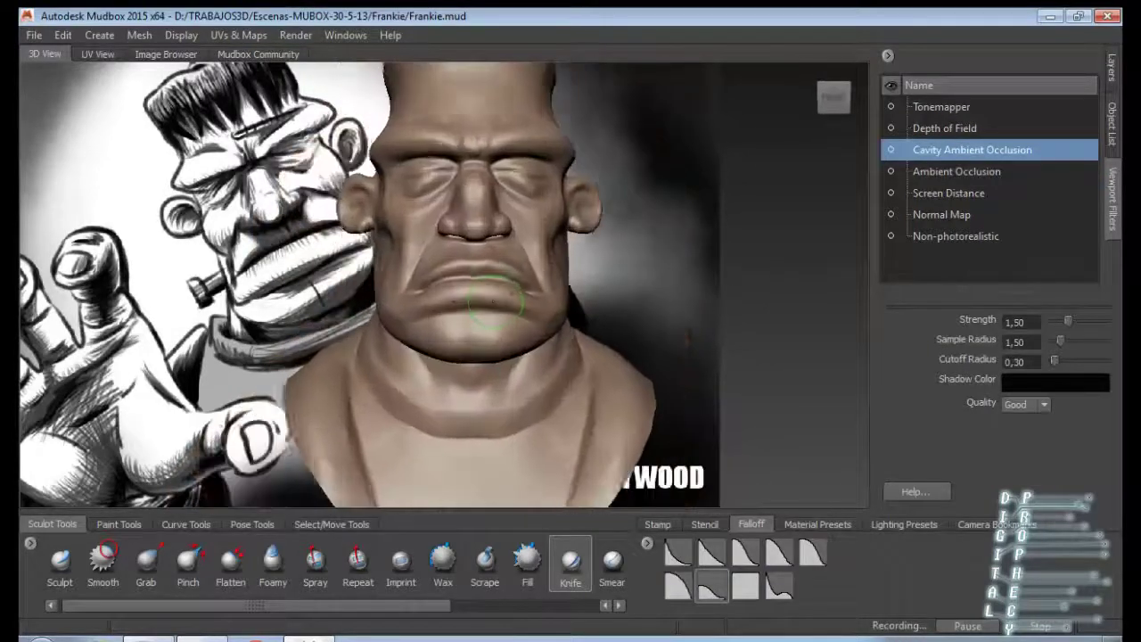
Refine the cheek volume with the Sculpt tool and carve skin creases around the side of the neck using a stamp.
mouse_move(495, 303)
left_mouse_down("alt")
mouse_move(419, 304)
mouse_move(482, 303)
left_mouse_up("alt")
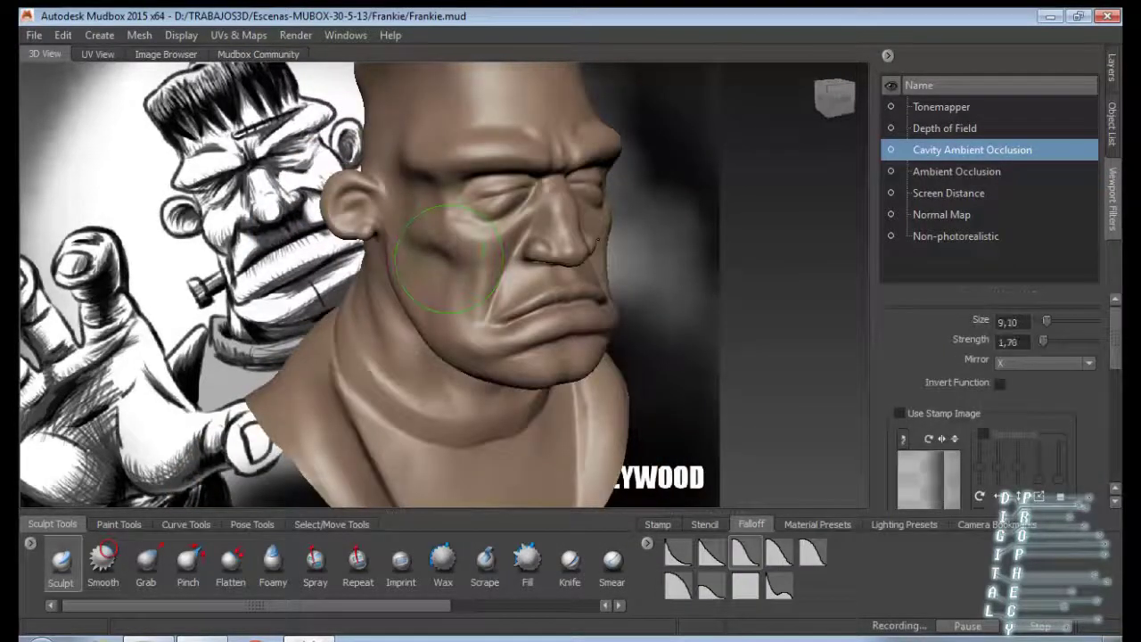
mouse_move(507, 189)
left_mouse_down("alt")
mouse_move(570, 189)
mouse_move(506, 189)
left_mouse_up("alt")
key("3")
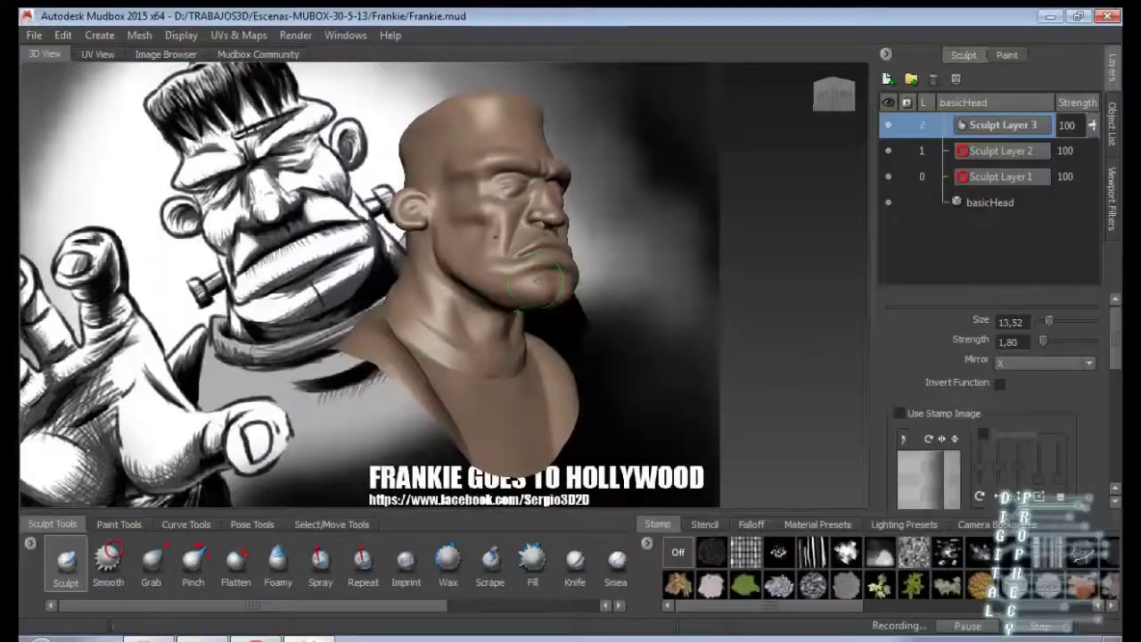
scroll(458, 416, "up", 5)
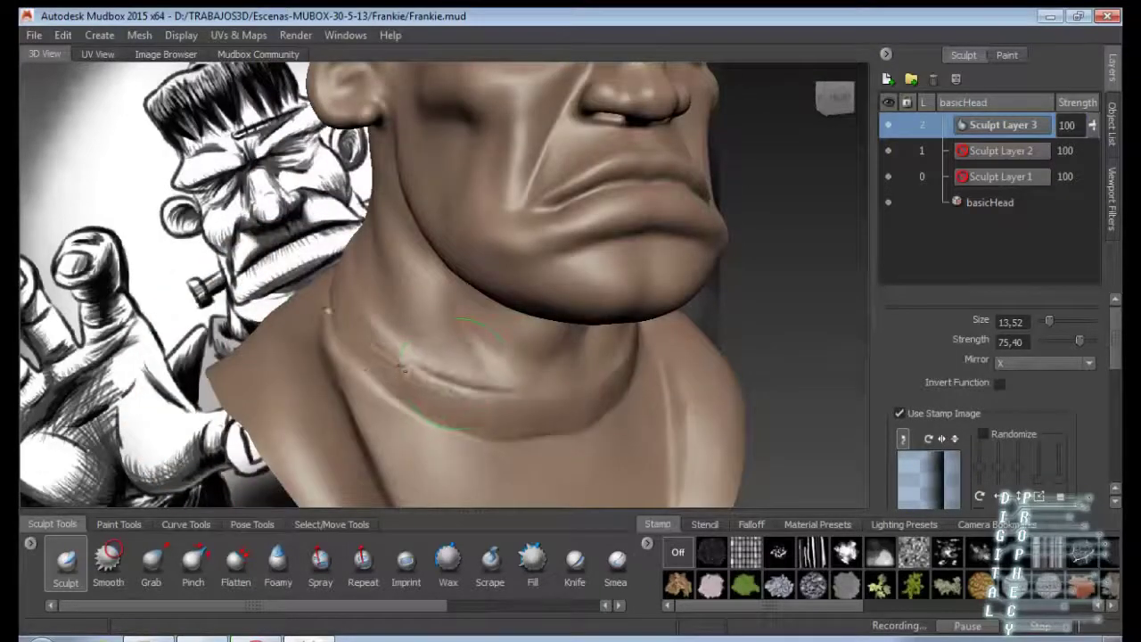
left_click_drag(451, 374, 526, 343, "alt")
mouse_move(451, 317)
left_mouse_down()
mouse_move(539, 310)
mouse_move(437, 339)
mouse_move(419, 362)
mouse_move(431, 328)
left_mouse_up()
Refine the eyelid creases and the area below the eye with the Grab, Fill and Knife tools.
key("0")
key("3")
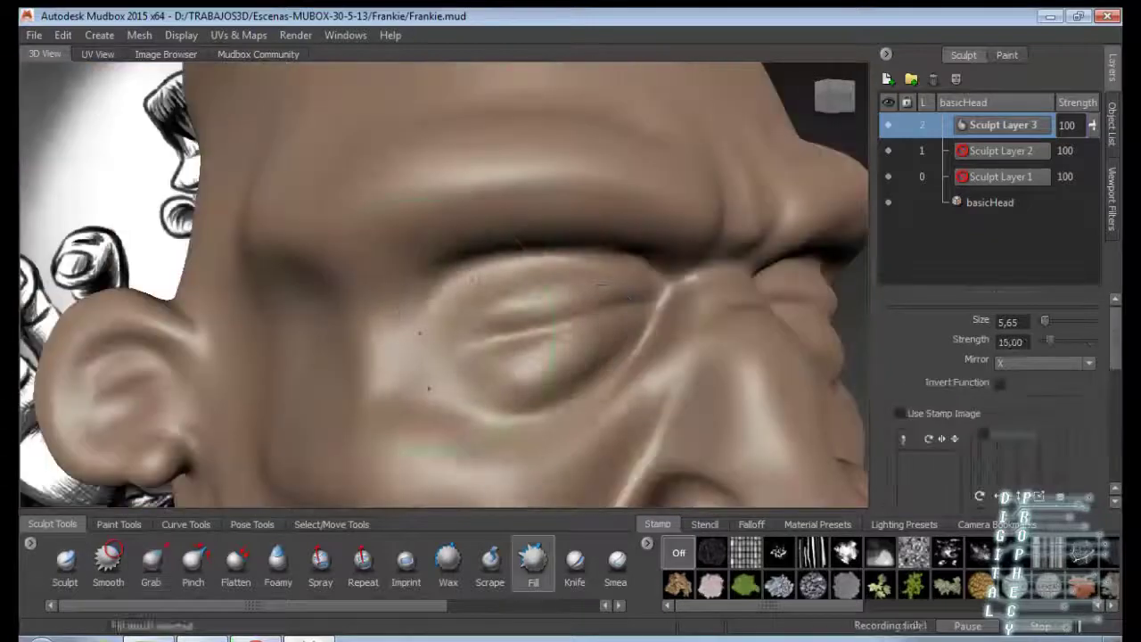
key("k")
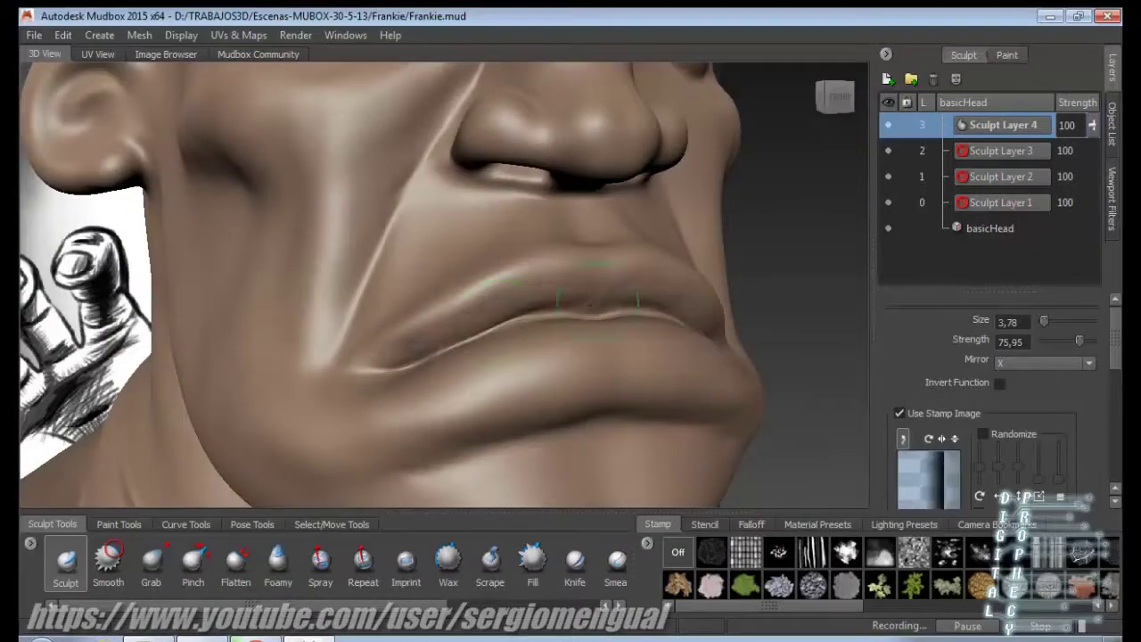
Refine the lips on Sculpt Layer 4 with the Sculpt and Grab tools.
left_click(752, 525)
mouse_move(578, 352)
left_mouse_down("alt")
mouse_move(374, 360)
mouse_move(569, 219)
mouse_move(419, 183)
mouse_move(472, 169)
left_mouse_up("alt")
key("g")
left_click(65, 560)
Shape the ear's rim, inner folds and back with the Sculpt, Fill, Grab and Knife tools.
left_click_drag(411, 363, 745, 291, "alt")
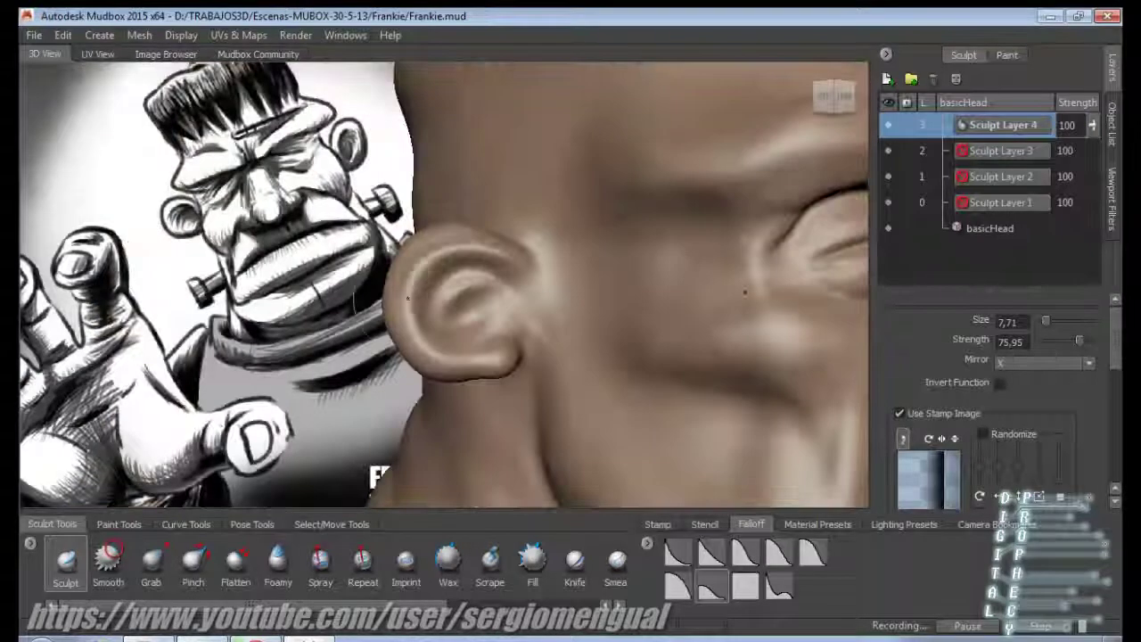
left_click_drag(491, 295, 517, 332, "alt")
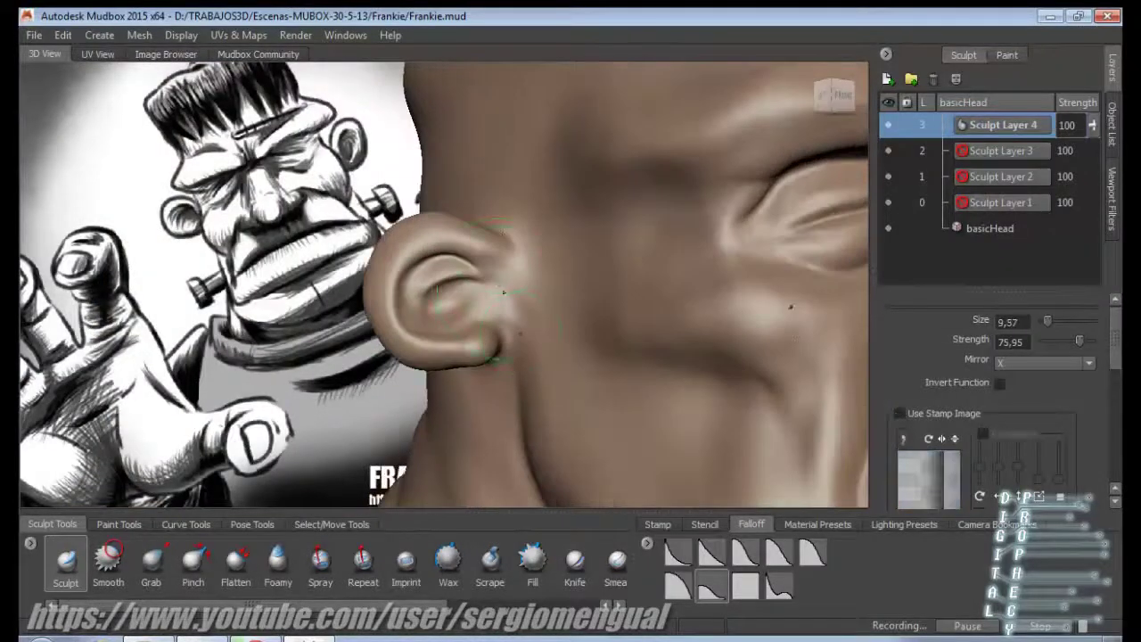
mouse_move(449, 306)
left_mouse_down("alt")
mouse_move(776, 286)
mouse_move(540, 276)
mouse_move(443, 354)
mouse_move(440, 344)
mouse_move(437, 331)
mouse_move(486, 295)
mouse_move(606, 298)
left_mouse_up("alt")
key("f")
key("s")
key("g")
key("k")
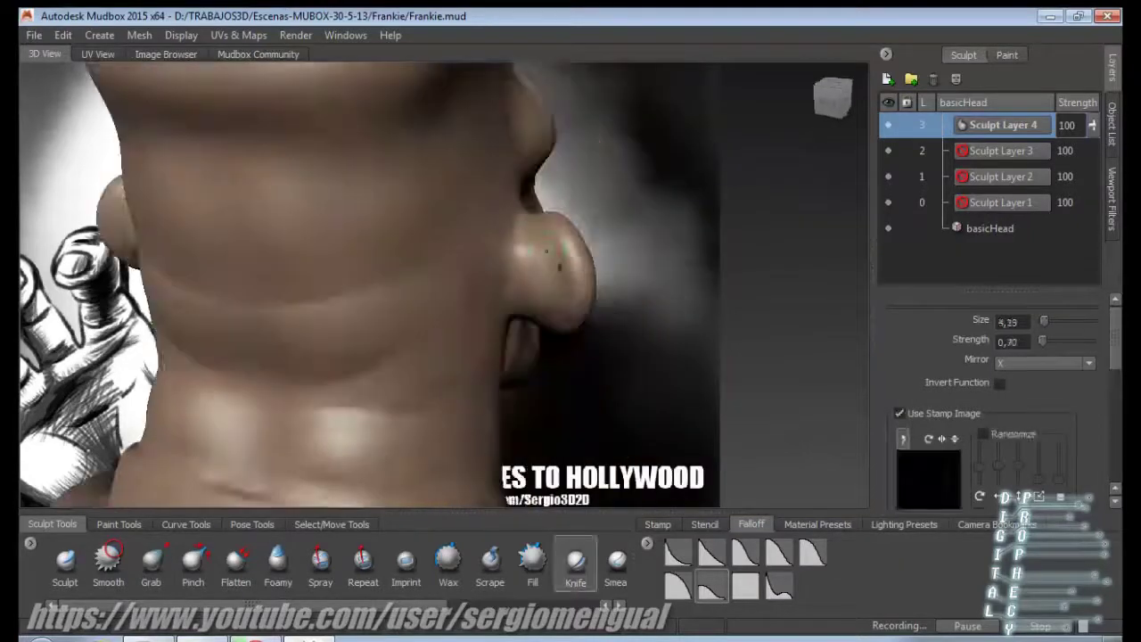
left_click_drag(559, 266, 446, 326, "alt")
Sculpt hair strands along the forehead, temples and back of the head with a small Wax brush of size 3.46.
key("w")
left_click_drag(502, 251, 460, 241, "alt")
left_click_drag(450, 227, 443, 278)
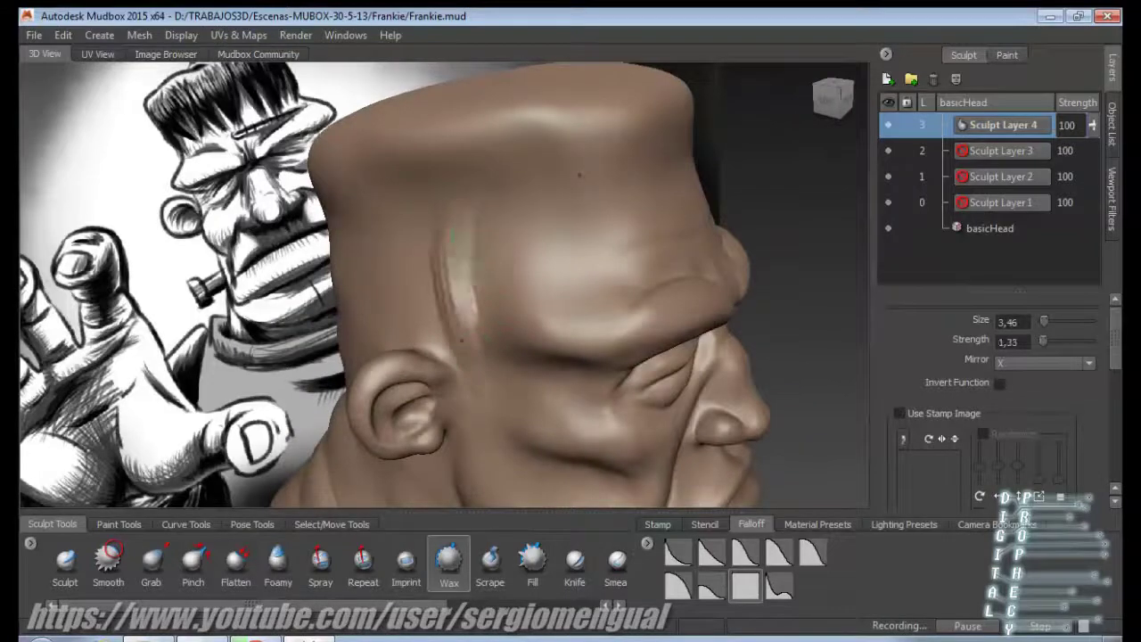
left_click_drag(461, 340, 513, 287, "alt")
left_click_drag(385, 301, 317, 245, "alt")
left_click_drag(406, 243, 565, 170, "alt")
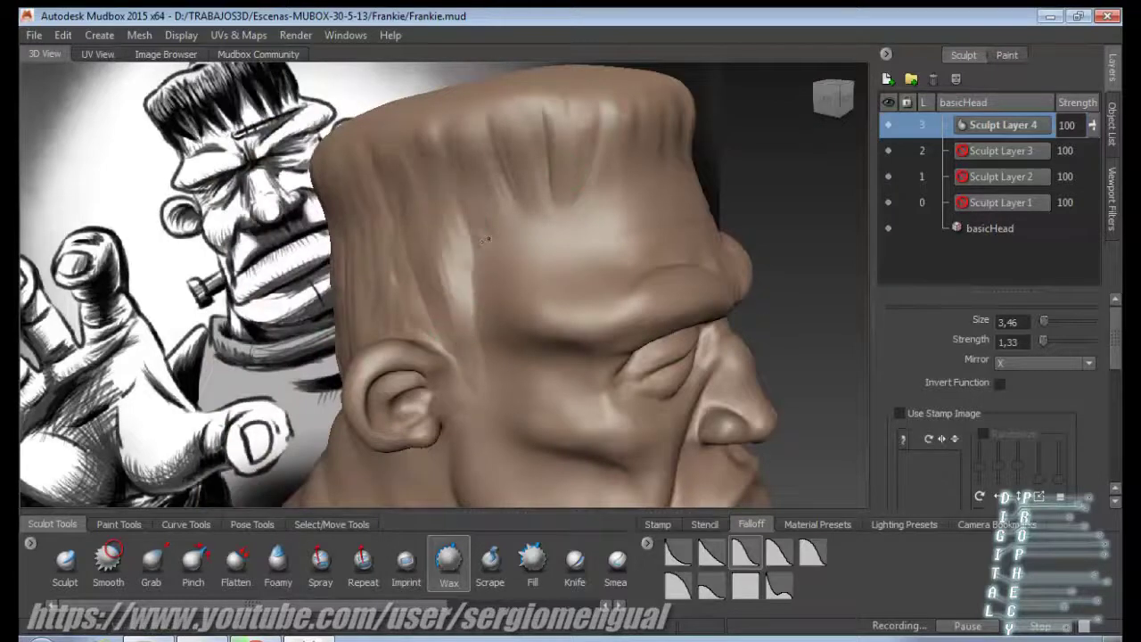
left_click_drag(484, 241, 451, 277, "alt")
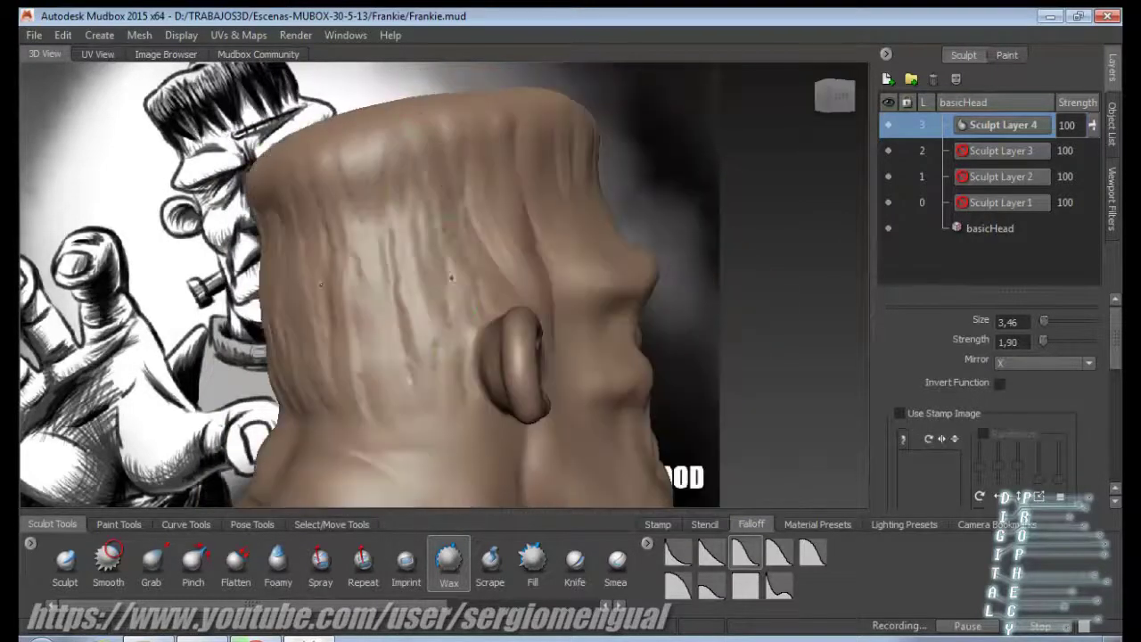
left_click_drag(425, 406, 463, 254, "alt")
mouse_move(477, 209)
left_mouse_down("alt")
mouse_move(395, 255)
mouse_move(400, 318)
mouse_move(374, 292)
mouse_move(356, 316)
mouse_move(346, 428)
left_mouse_up("alt")
Refine the nostrils with a small Sculpt brush and sculpt the upper lip edge with the lower lip and chin frozen.
left_click(65, 559)
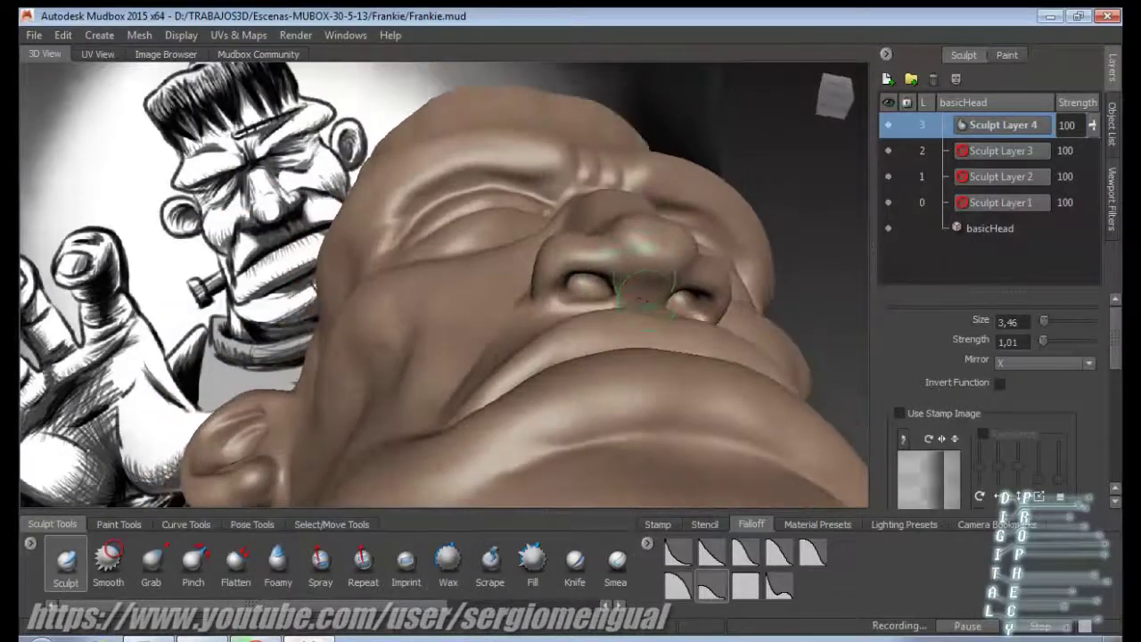
left_click_drag(635, 284, 608, 419, "alt")
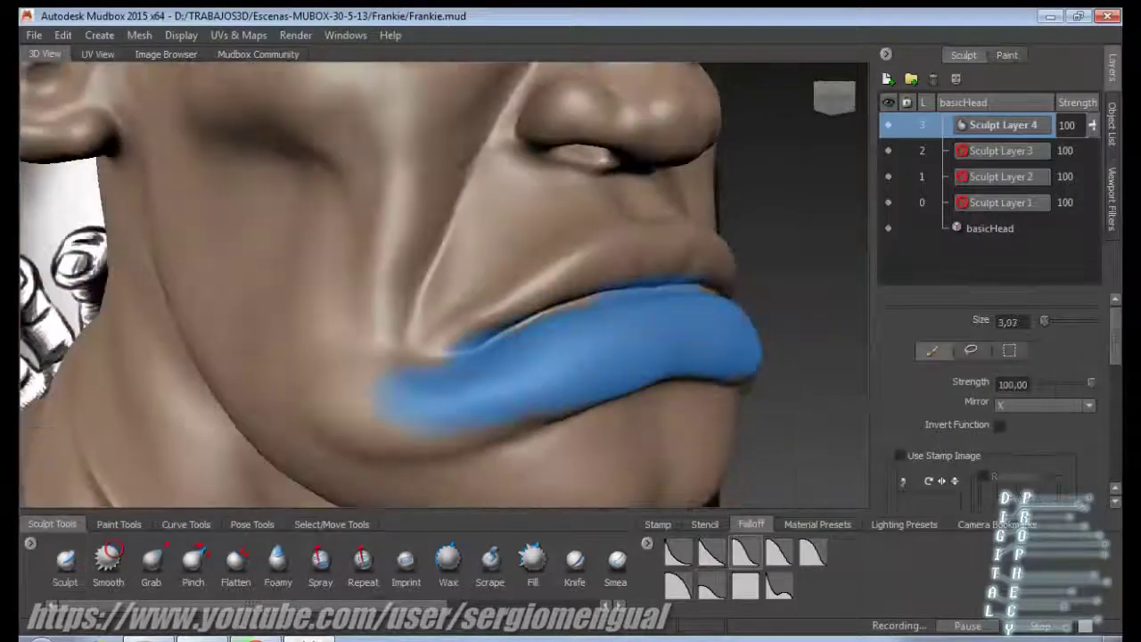
left_click_drag(724, 287, 635, 252, "alt")
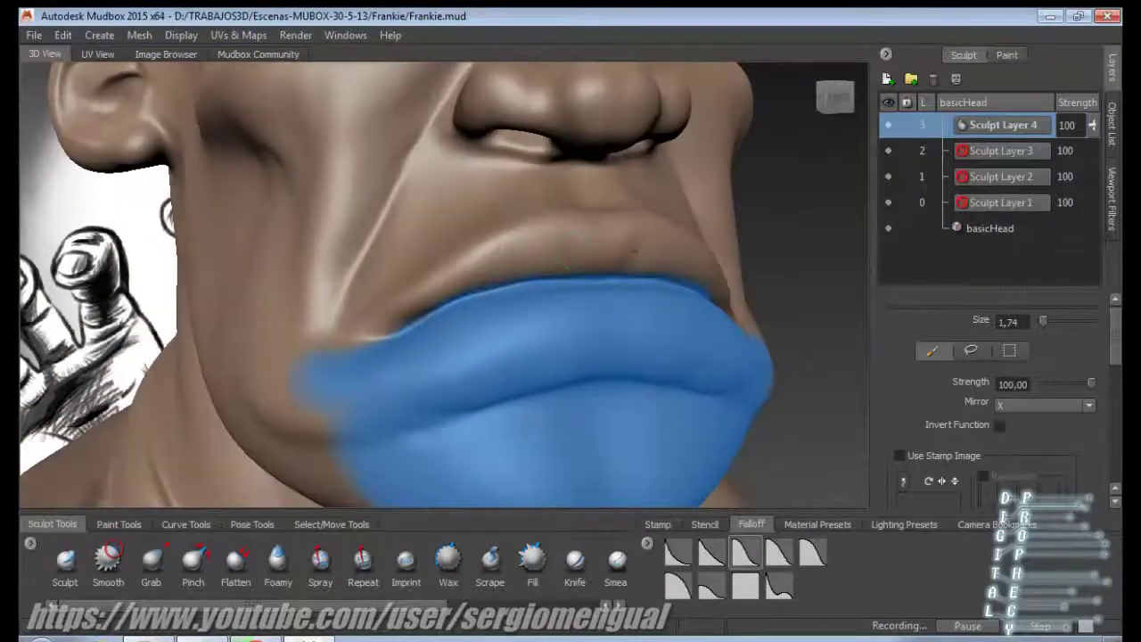
key("1")
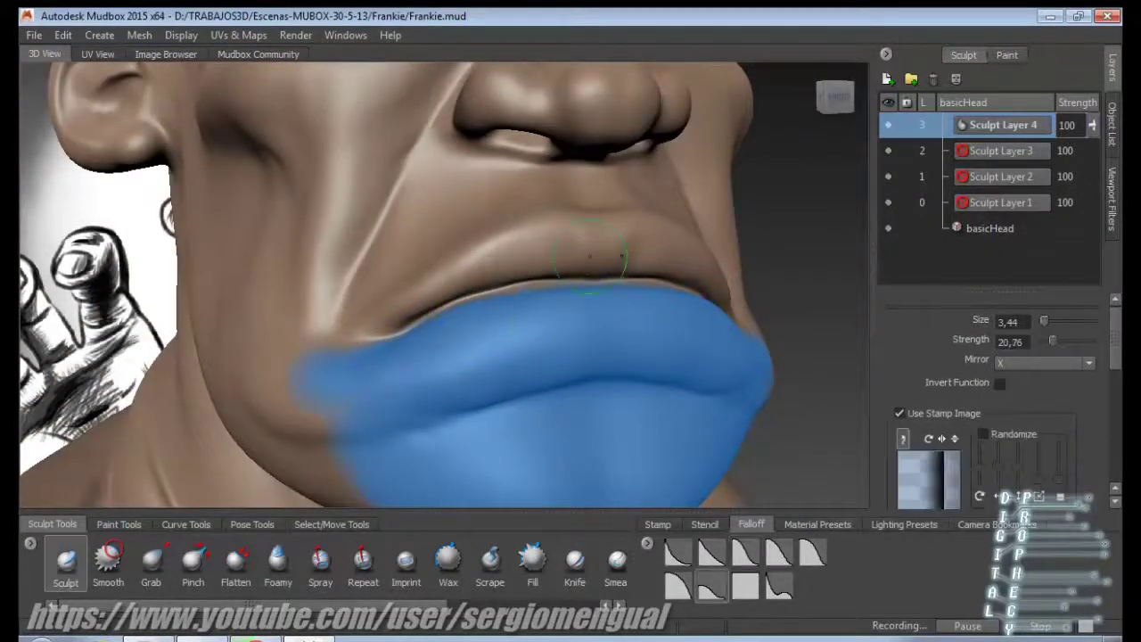
mouse_move(542, 266)
left_mouse_down("alt")
mouse_move(620, 259)
mouse_move(486, 281)
left_mouse_up("alt")
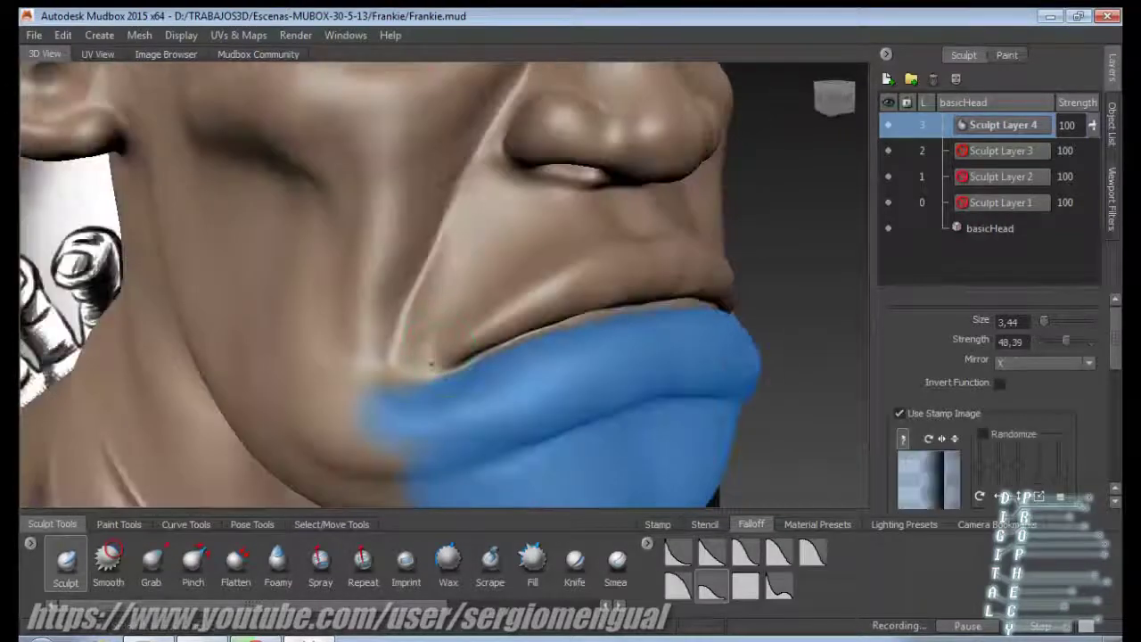
Reshape the mouth corner and the fold around it with the Fill, Sculpt and Grab tools.
mouse_move(432, 363)
left_mouse_down("alt")
mouse_move(375, 348)
mouse_move(513, 393)
mouse_move(517, 373)
mouse_move(530, 377)
mouse_move(491, 246)
mouse_move(466, 314)
mouse_move(510, 331)
mouse_move(374, 410)
mouse_move(214, 481)
mouse_move(438, 313)
mouse_move(570, 386)
left_mouse_up("alt")
key("f")
key("s")
key("g")
key("s")
key("space")
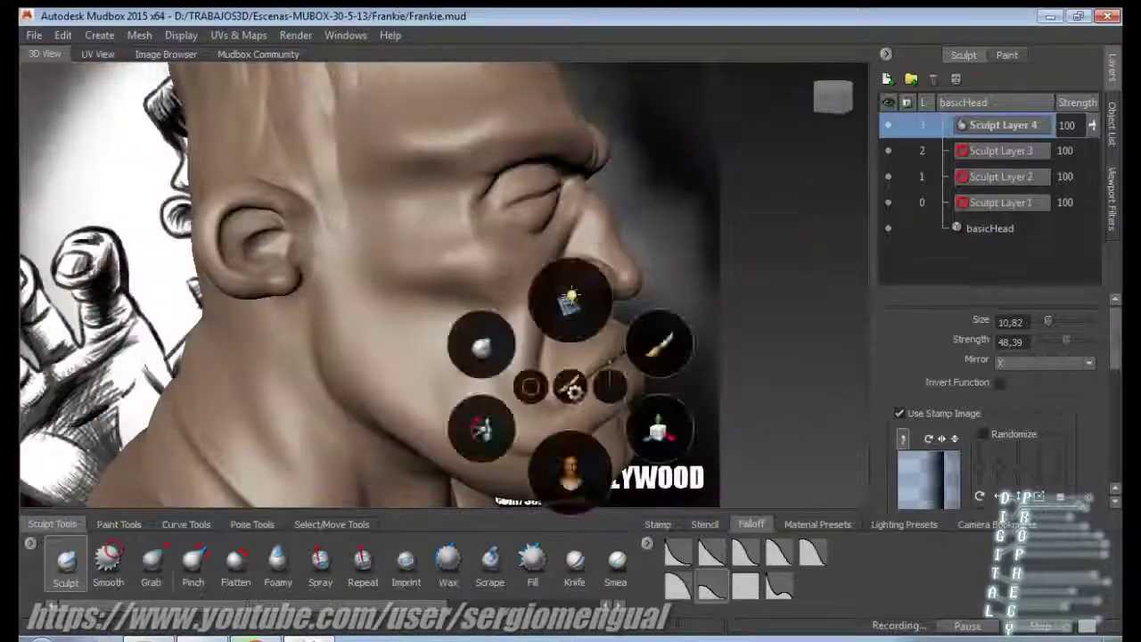
left_click(658, 343)
Tighten the brow and eye area with a large Knife brush and define the nostril wings with a small Sculpt brush.
left_click_drag(658, 343, 589, 312, "alt")
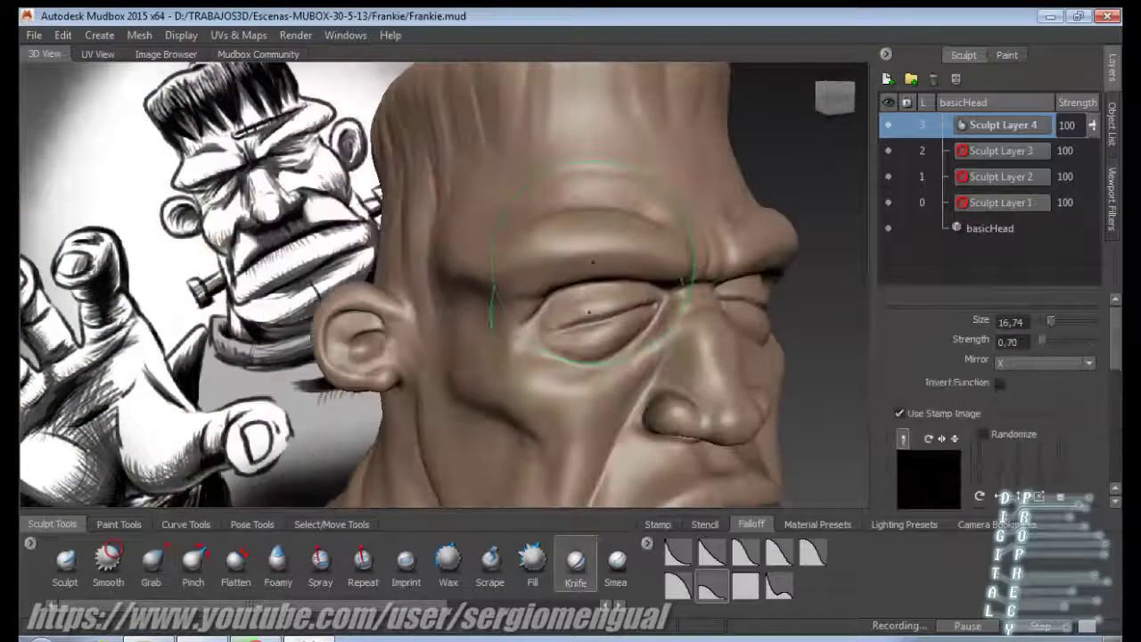
left_click_drag(593, 263, 526, 312, "alt")
key("s")
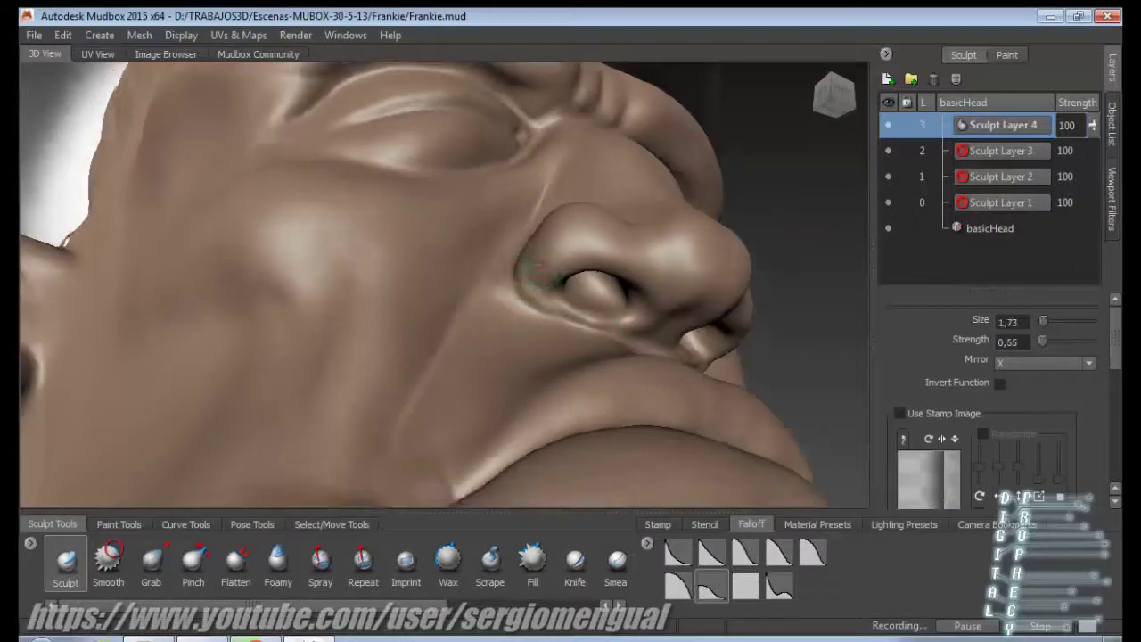
Sharpen the line between the lips with the Knife brush and fill the area between nose and mouth corner with the Fill brush.
left_click_drag(630, 330, 513, 379, "alt")
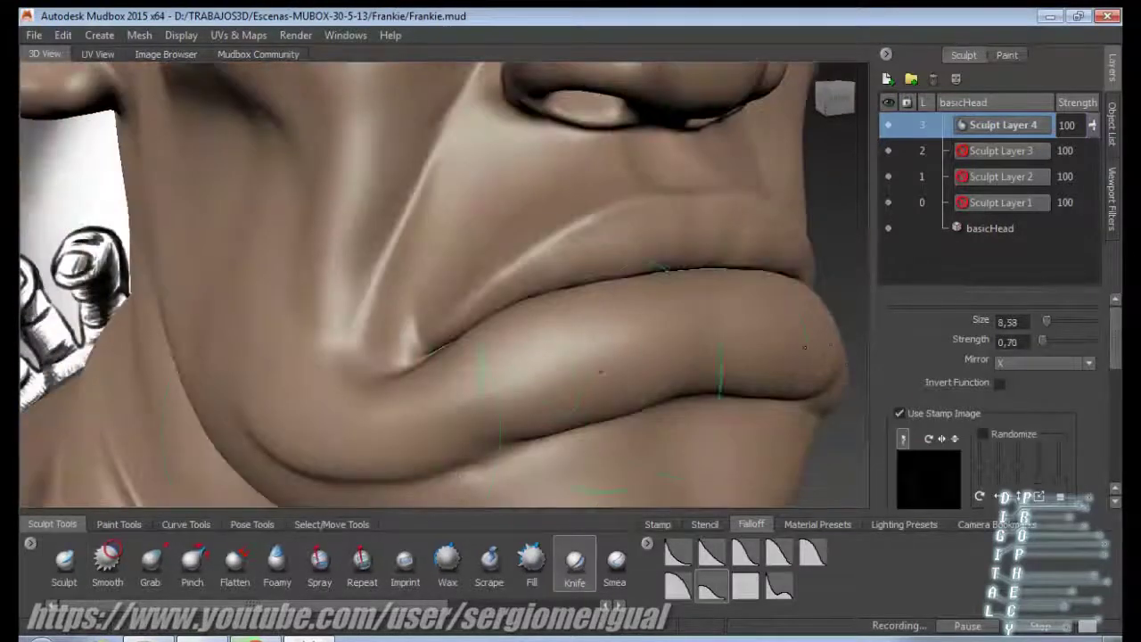
left_click_drag(600, 372, 583, 332, "alt")
key("g")
key("f")
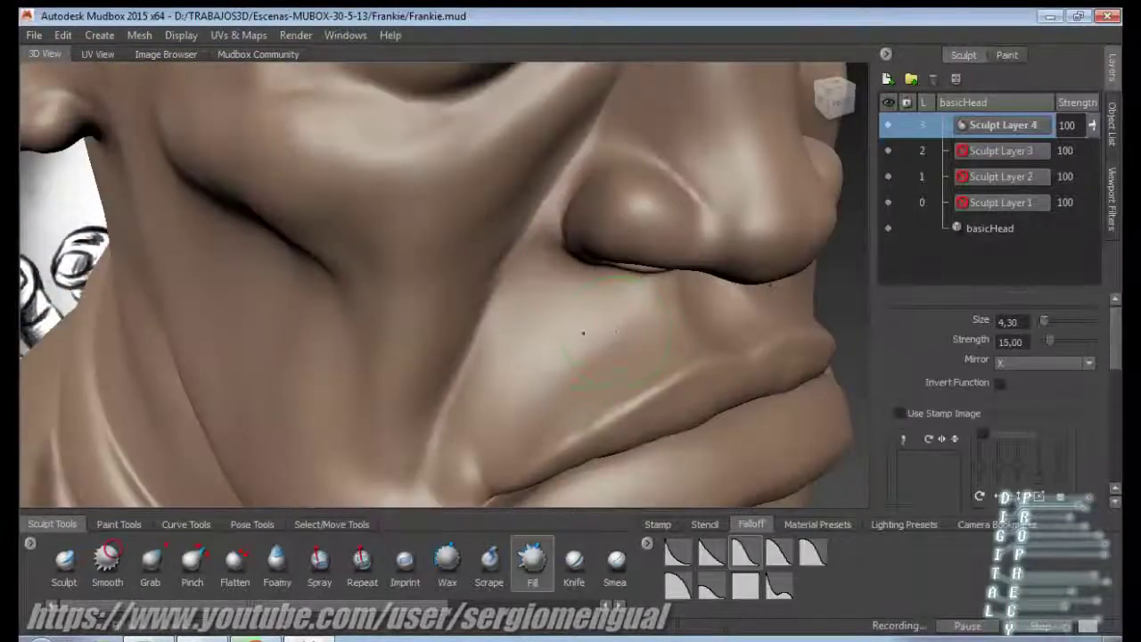
Refine the brow and cut the eyelid crease with the Knife brush, adding volume to the outer eyelid with a small Bulge brush.
left_click_drag(573, 250, 633, 294, "alt")
key("k")
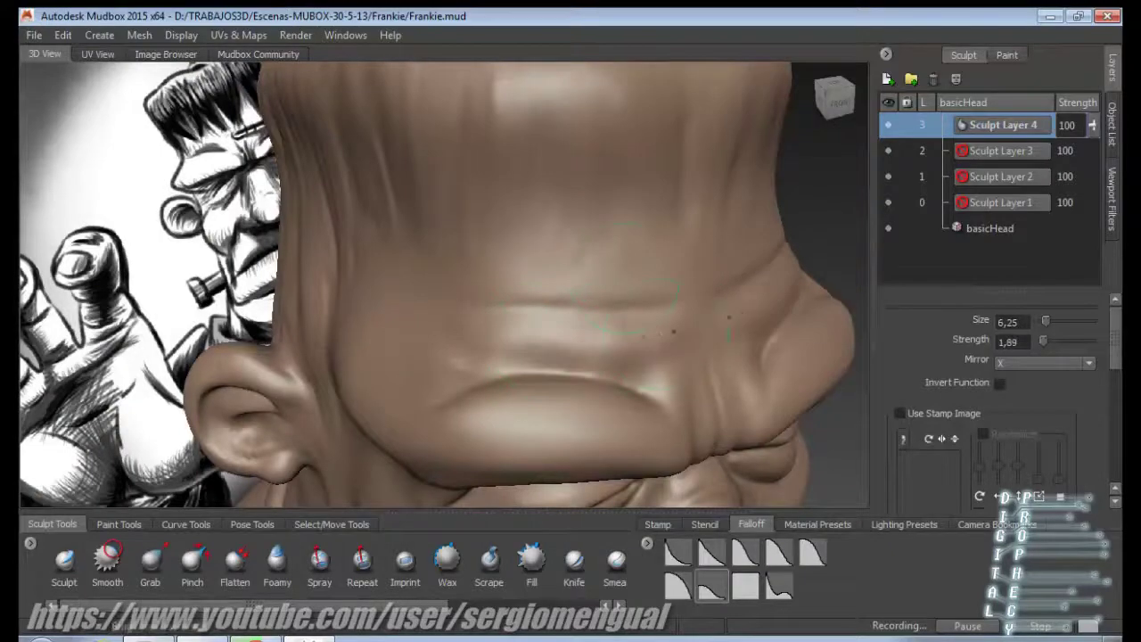
left_click_drag(535, 274, 615, 192, "alt")
key("k")
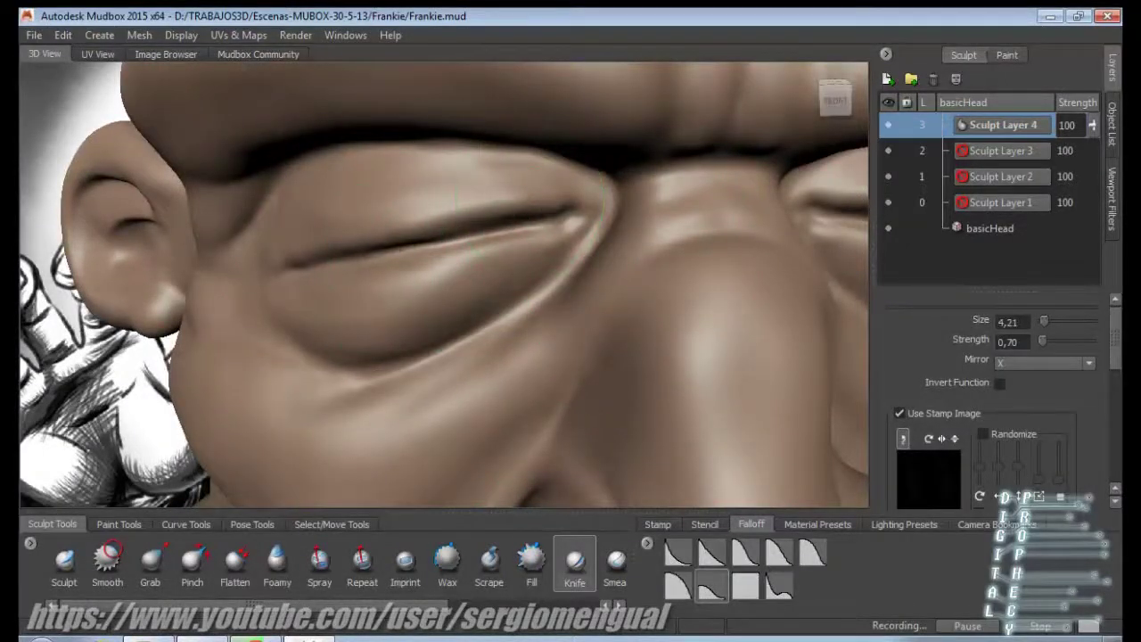
mouse_move(469, 242)
left_mouse_down("alt")
mouse_move(612, 203)
mouse_move(546, 259)
left_mouse_up("alt")
key("shift")
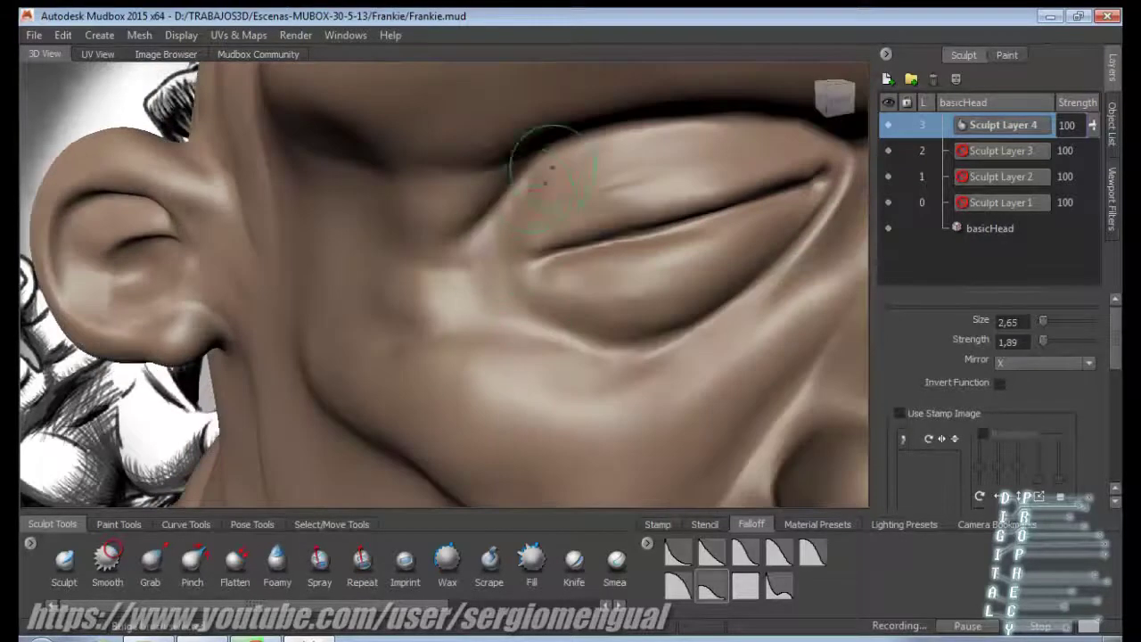
Add volume to the neck and shoulders with a Bulge brush of size 6.67 and a stamped Sculpt brush of size 19.07.
right_click_drag(523, 95, 409, 276, "alt")
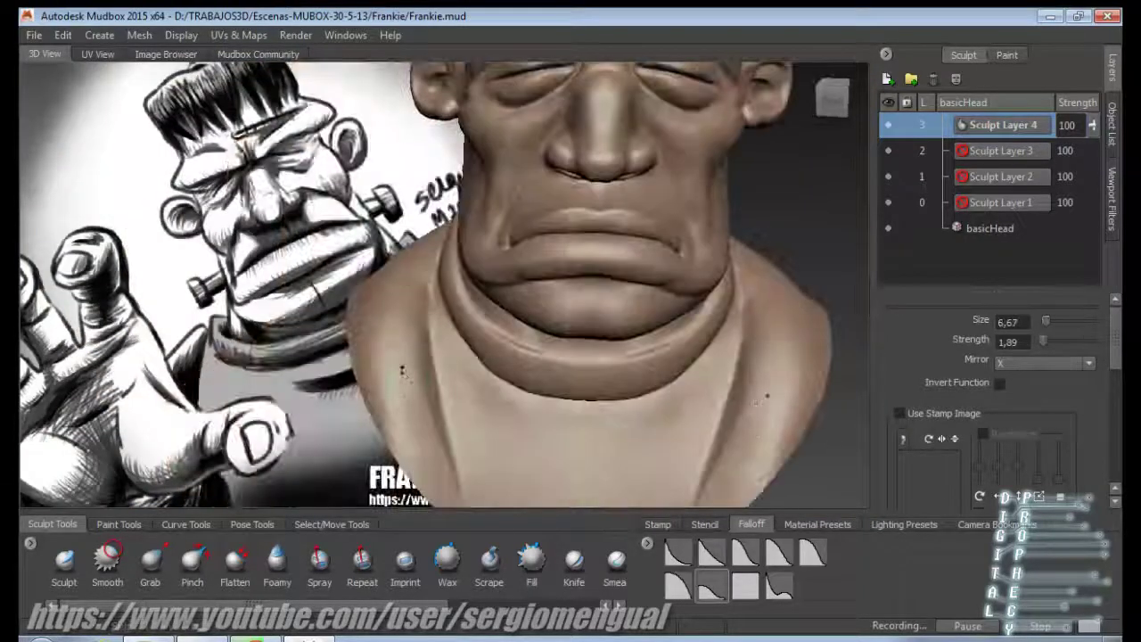
mouse_move(499, 294)
left_mouse_down("alt")
mouse_move(419, 294)
mouse_move(560, 319)
mouse_move(577, 371)
mouse_move(581, 313)
mouse_move(331, 259)
left_mouse_up("alt")
left_click(365, 214)
mouse_move(366, 214)
left_mouse_down("alt")
mouse_move(446, 268)
mouse_move(544, 392)
left_mouse_up("alt")
key("5")
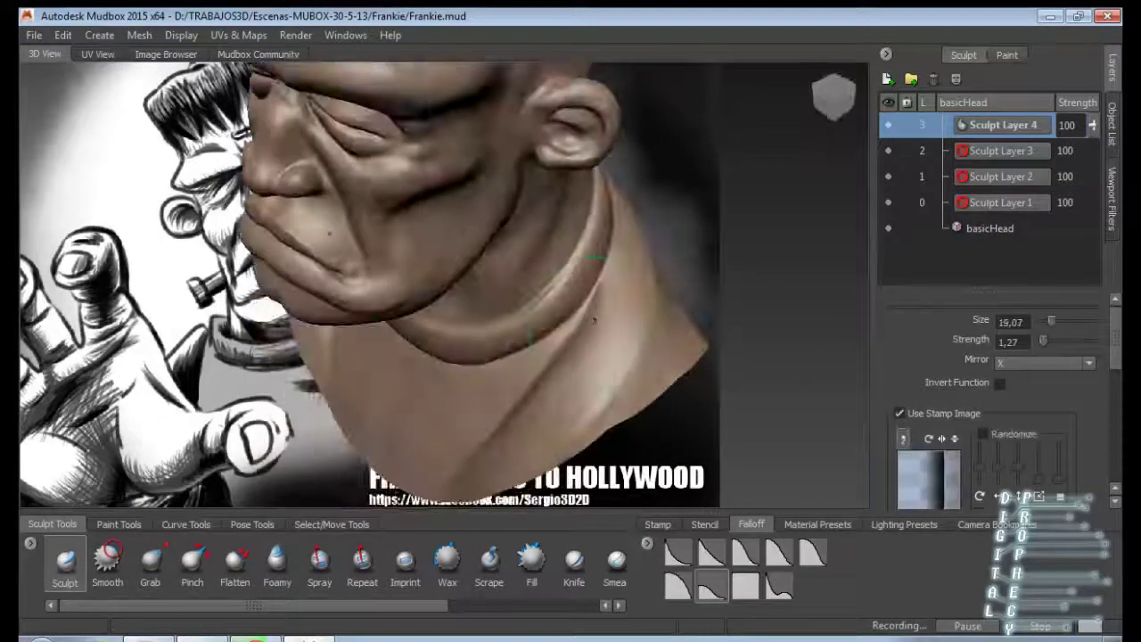
Build up the folds around the collar and the back of the neck with a stamped Sculpt brush at strength 53.85.
right_click_drag(595, 320, 570, 321, "alt")
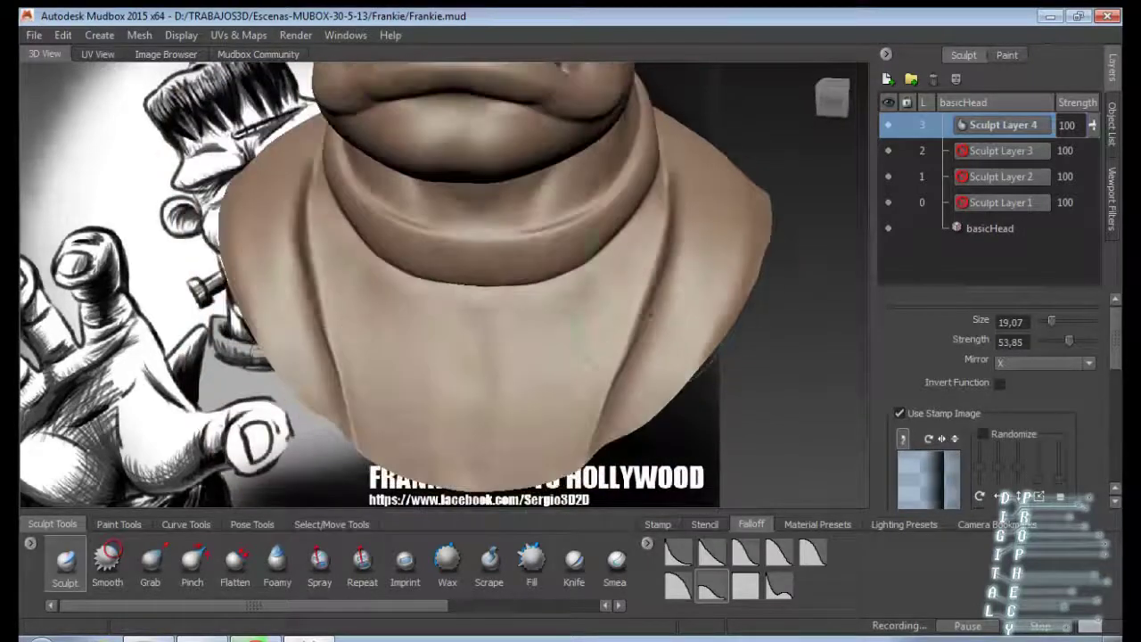
left_click_drag(570, 321, 687, 319, "alt")
right_click_drag(686, 319, 665, 339, "alt")
left_click_drag(664, 339, 609, 255, "alt")
right_click_drag(609, 256, 660, 294, "alt")
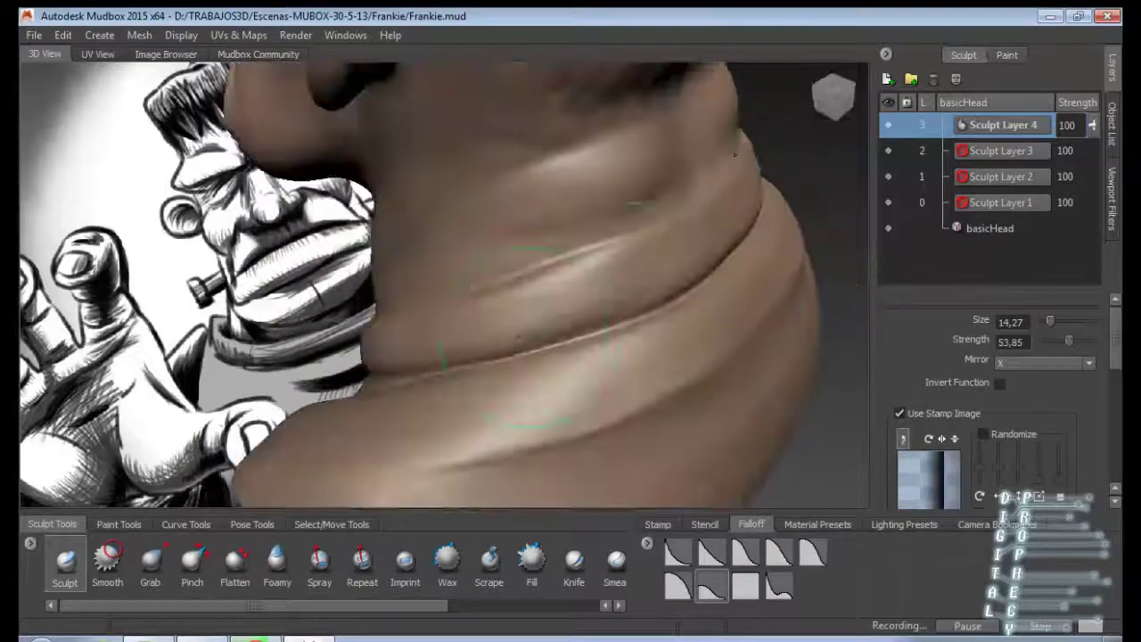
mouse_move(659, 295)
left_mouse_down("alt")
mouse_move(713, 290)
mouse_move(443, 422)
mouse_move(463, 384)
mouse_move(535, 374)
mouse_move(481, 348)
mouse_move(392, 374)
mouse_move(455, 340)
mouse_move(419, 348)
mouse_move(485, 343)
left_mouse_up("alt")
key("shift")
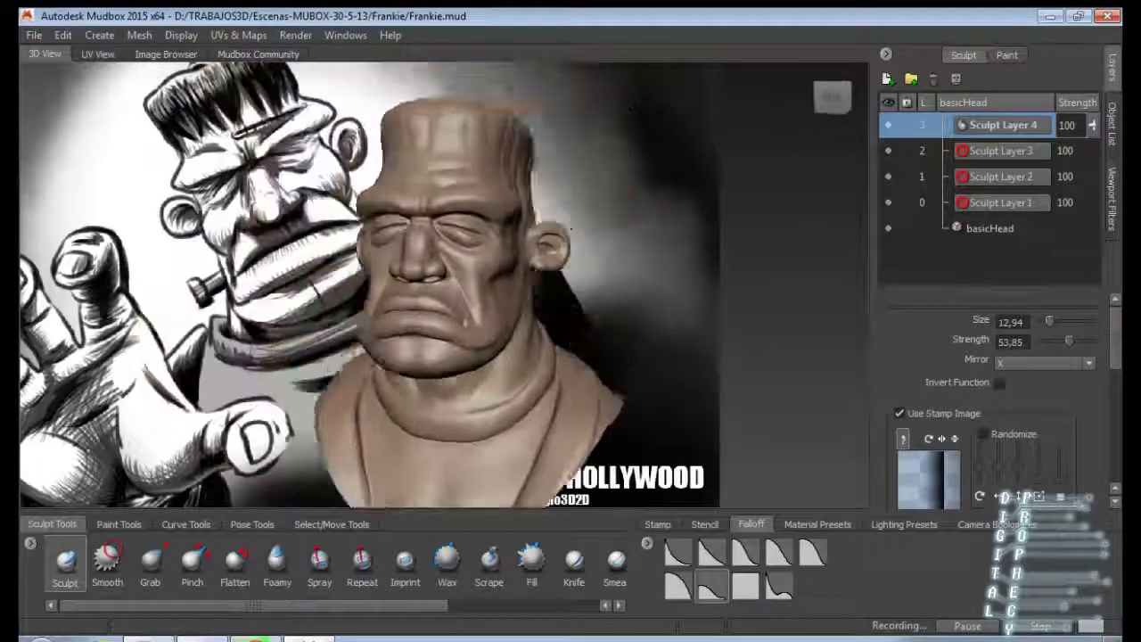
Adjust the proportions of the bust and face with the Grab brush and shape the chest with a Sculpt brush of size 17.48.
key("3")
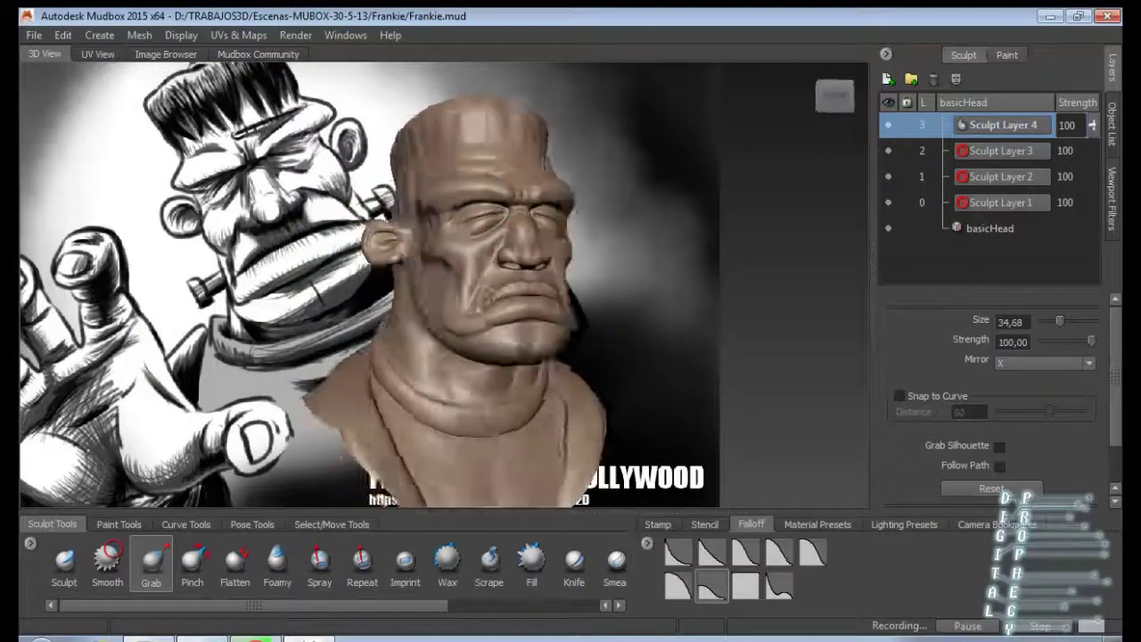
key("1")
mouse_move(454, 303)
left_mouse_down("alt")
mouse_move(660, 347)
mouse_move(464, 346)
left_mouse_up("alt")
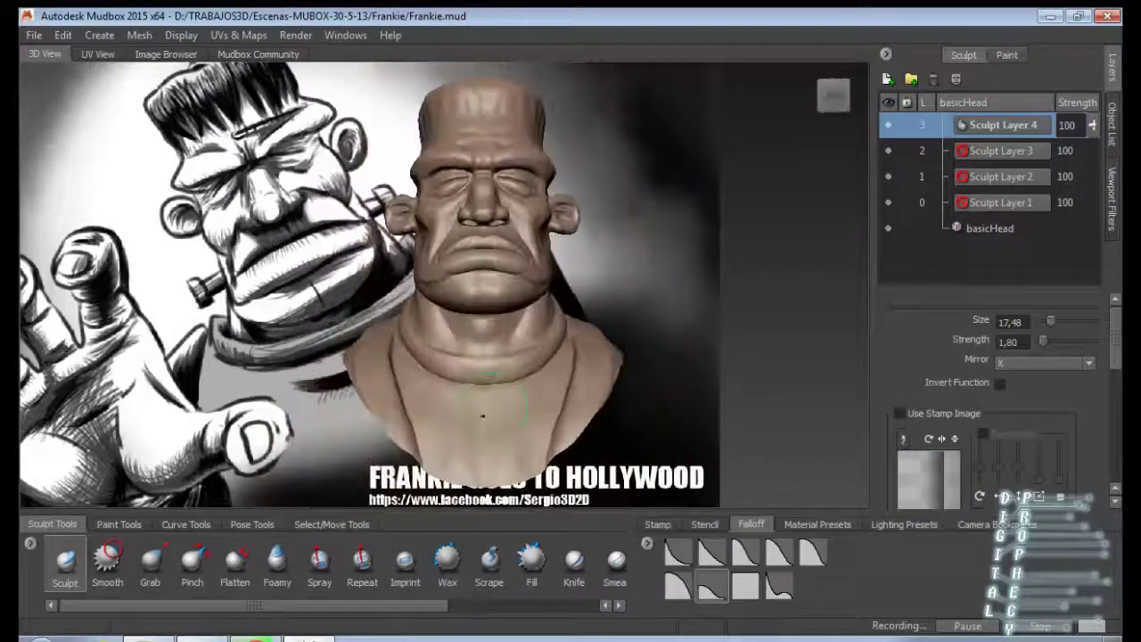
key("3")
right_click_drag(429, 384, 482, 357, "alt")
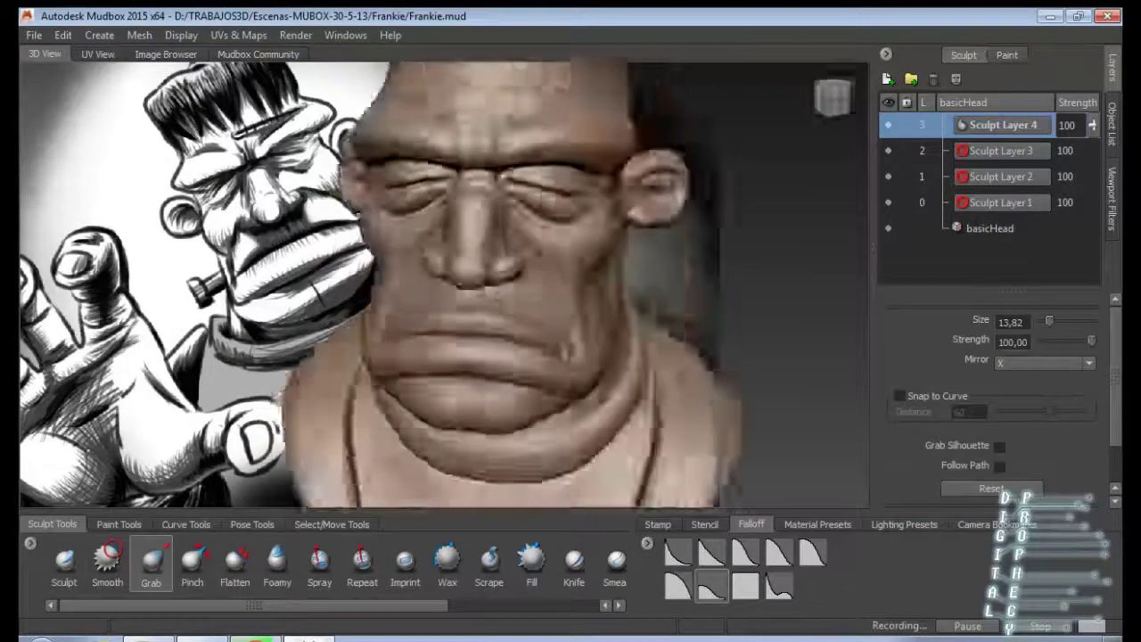
left_click_drag(481, 357, 570, 343, "alt")
right_click_drag(571, 343, 592, 330, "alt")
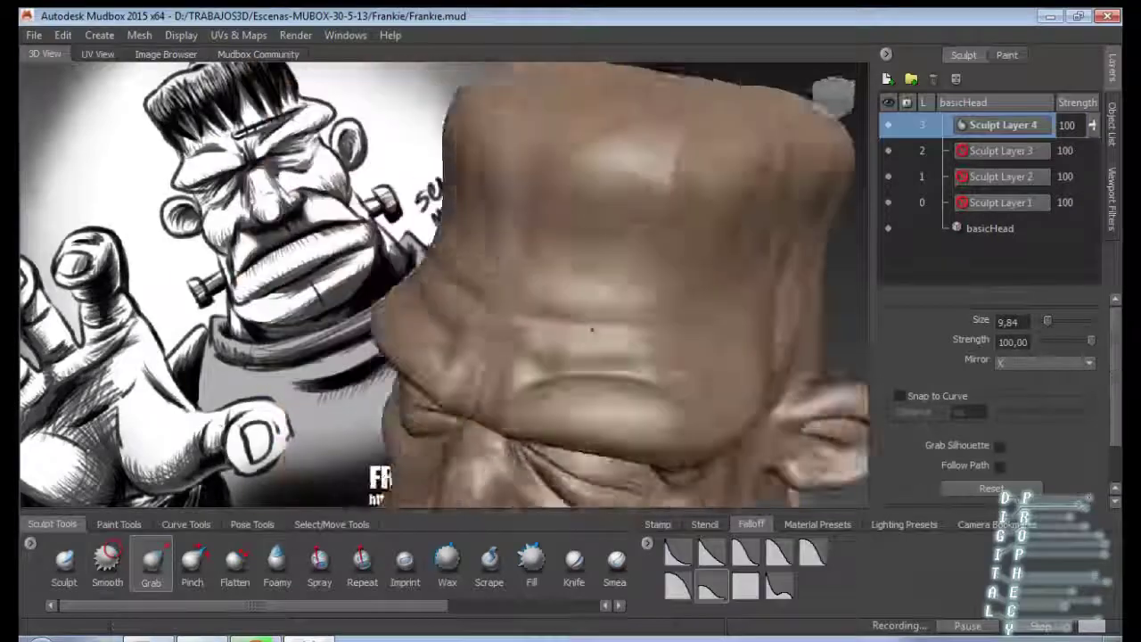
Define the brow with the Knife brush and add volume above the eyelid with a Bulge brush of size 3.66.
key("k")
mouse_move(592, 330)
left_mouse_down("alt")
mouse_move(525, 343)
mouse_move(589, 321)
mouse_move(621, 436)
left_mouse_up("alt")
key("f")
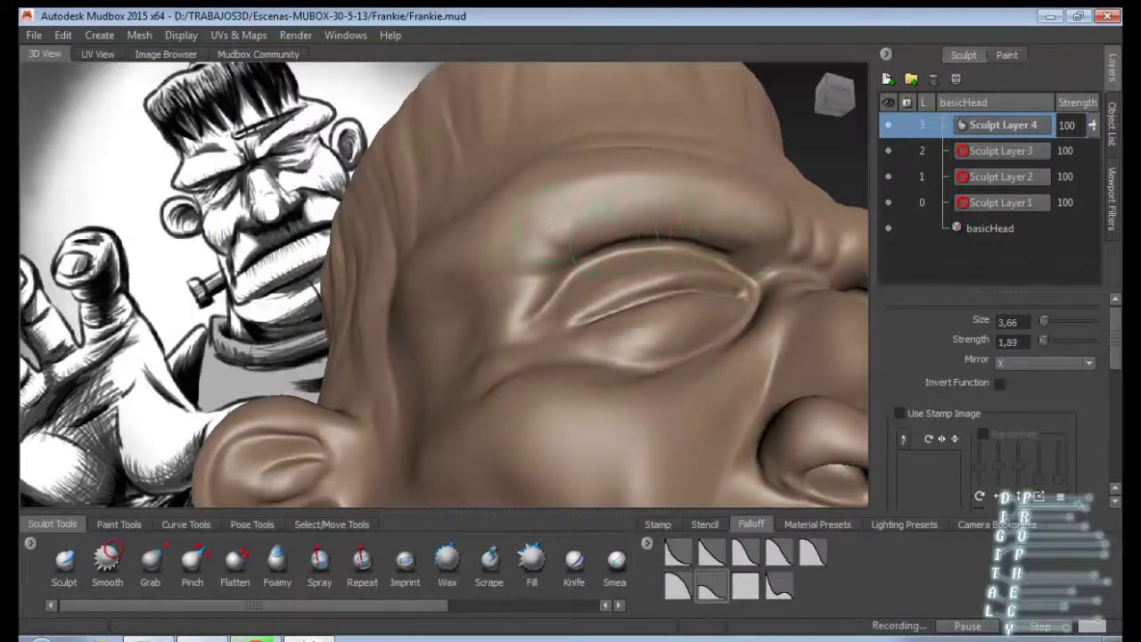
key("shift")
mouse_move(667, 243)
left_mouse_down("alt")
mouse_move(647, 218)
mouse_move(700, 238)
mouse_move(691, 322)
mouse_move(565, 214)
left_mouse_up("alt")
Reshape the ear with a Grab brush of size 8.08 and model its inner relief with the Sculpt brush.
key("g")
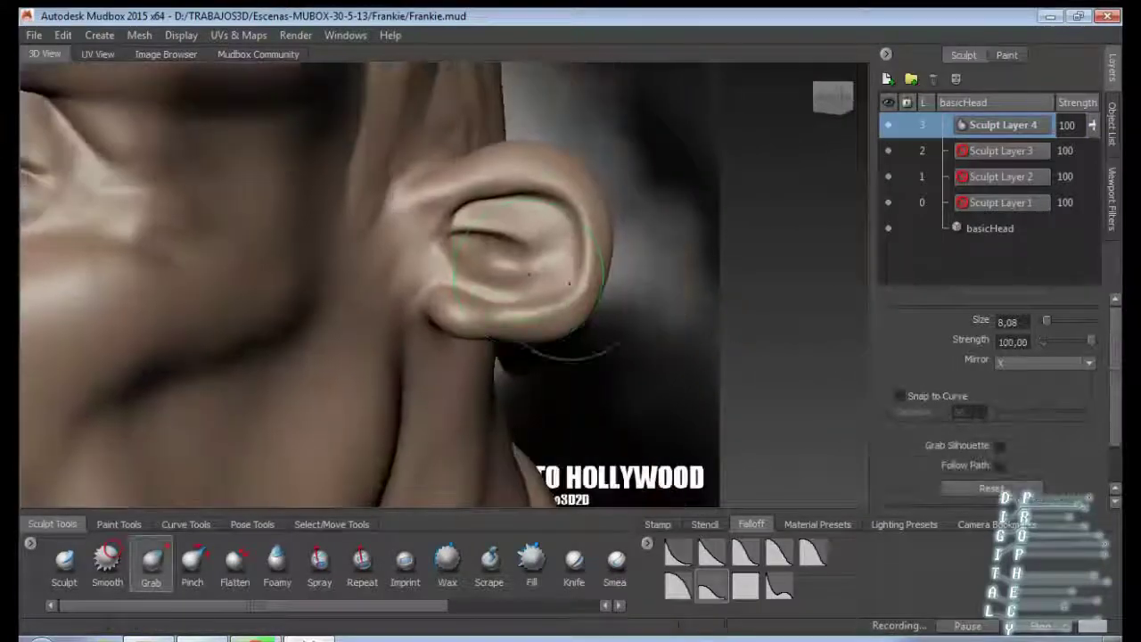
key("s")
mouse_move(534, 255)
left_mouse_down("alt")
mouse_move(399, 294)
mouse_move(464, 277)
left_mouse_up("alt")
key("g")
left_click_drag(569, 289, 472, 116, "alt")
key("s")
key("g")
mouse_move(472, 116)
right_mouse_down("alt")
mouse_move(452, 82)
mouse_move(489, 287)
right_mouse_up("alt")
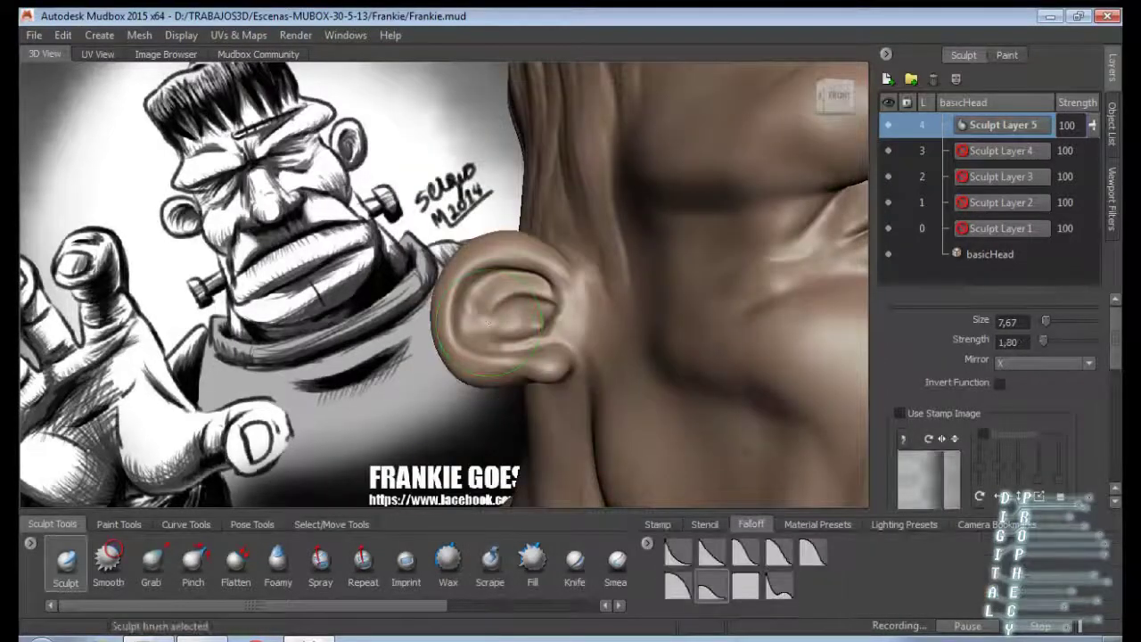
Detail the inner ear folds on Sculpt Layer 5 with Sculpt and Bulge brushes of about size 2.
left_click_drag(459, 343, 522, 346, "alt")
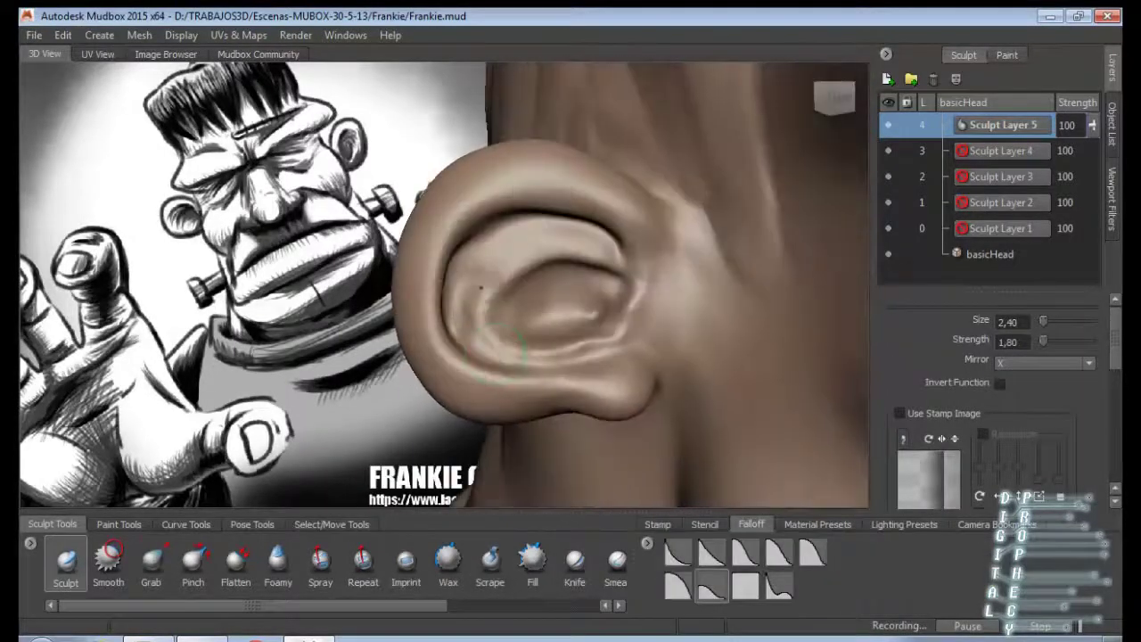
mouse_move(494, 264)
left_mouse_down("alt")
mouse_move(445, 216)
mouse_move(557, 200)
mouse_move(624, 335)
mouse_move(543, 261)
left_mouse_up("alt")
key("f")
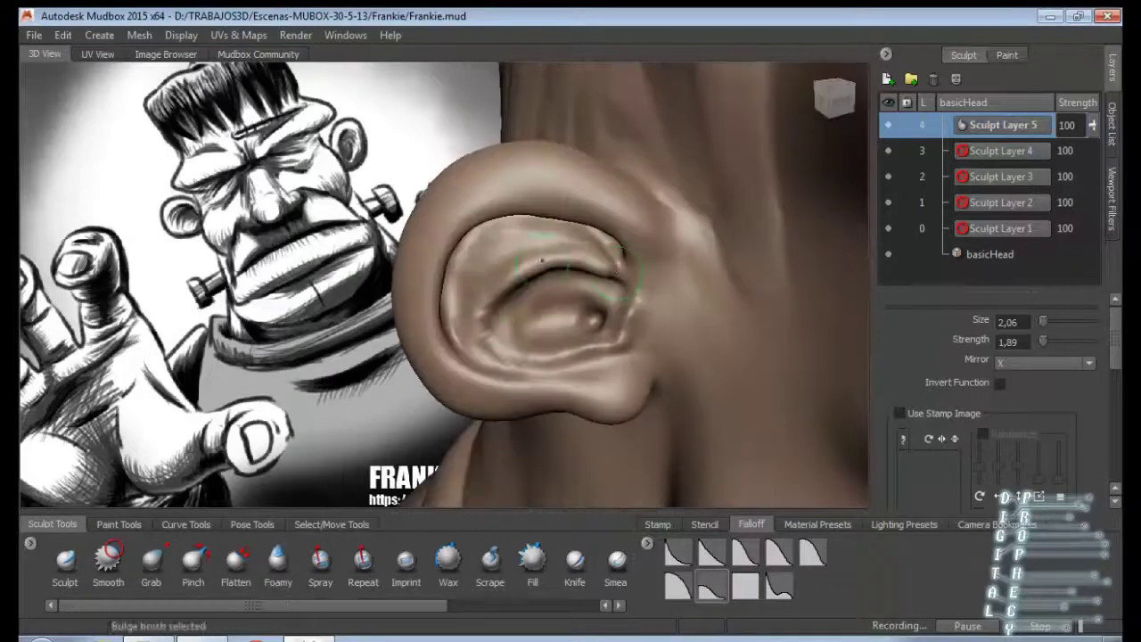
key("b")
left_click_drag(497, 323, 472, 231, "alt")
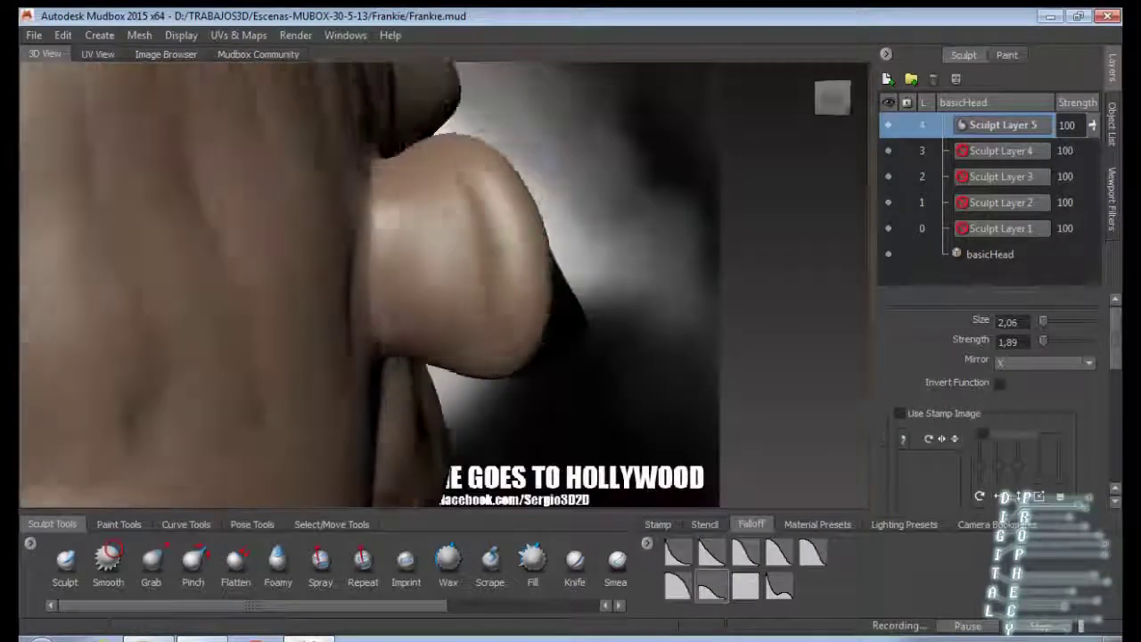
Cut hair strands over the forehead, temples and back of the head with the Knife brush at strength 1.47 and mirroring off.
left_click(576, 560)
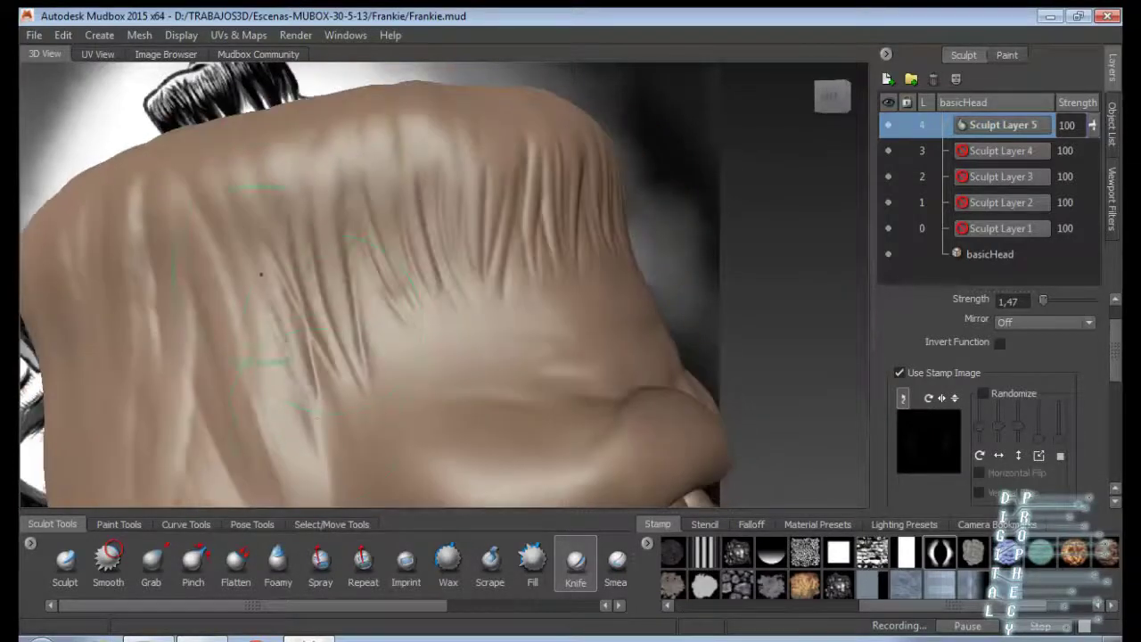
left_click_drag(260, 274, 508, 415, "alt")
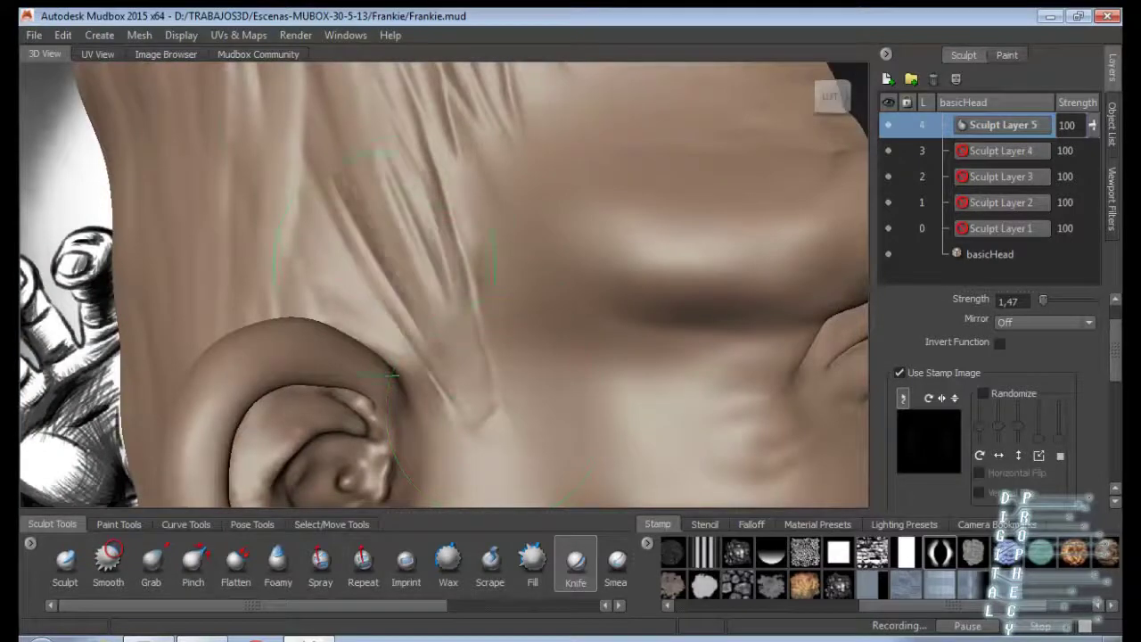
mouse_move(392, 375)
left_mouse_down("alt")
mouse_move(647, 240)
mouse_move(544, 285)
left_mouse_up("alt")
key("shift")
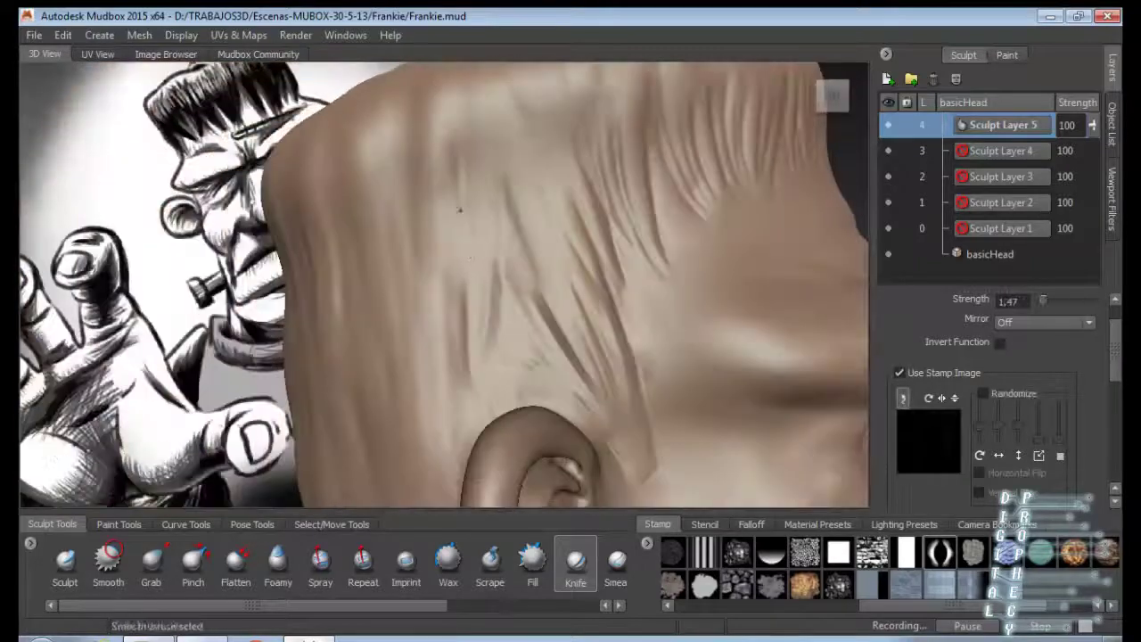
left_click_drag(459, 210, 465, 261, "alt")
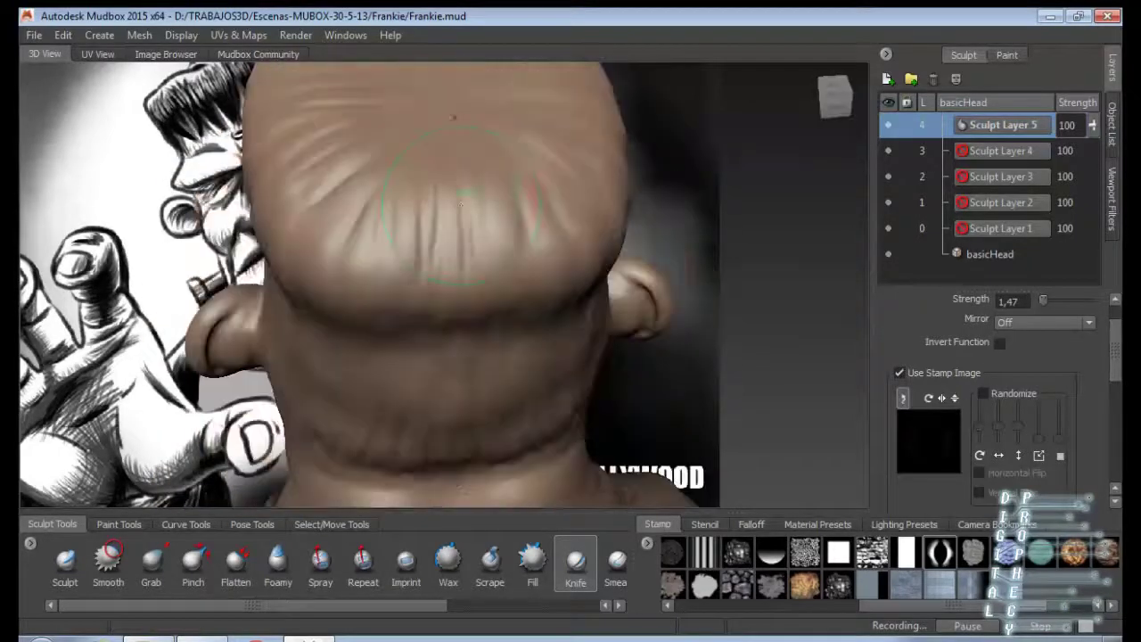
left_click_drag(444, 153, 466, 131, "alt")
left_click_drag(389, 265, 366, 352, "alt")
Flatten the jaw and chin planes with the Scrape brush at strength 15 and X mirroring, smoothing the result.
left_click(491, 562)
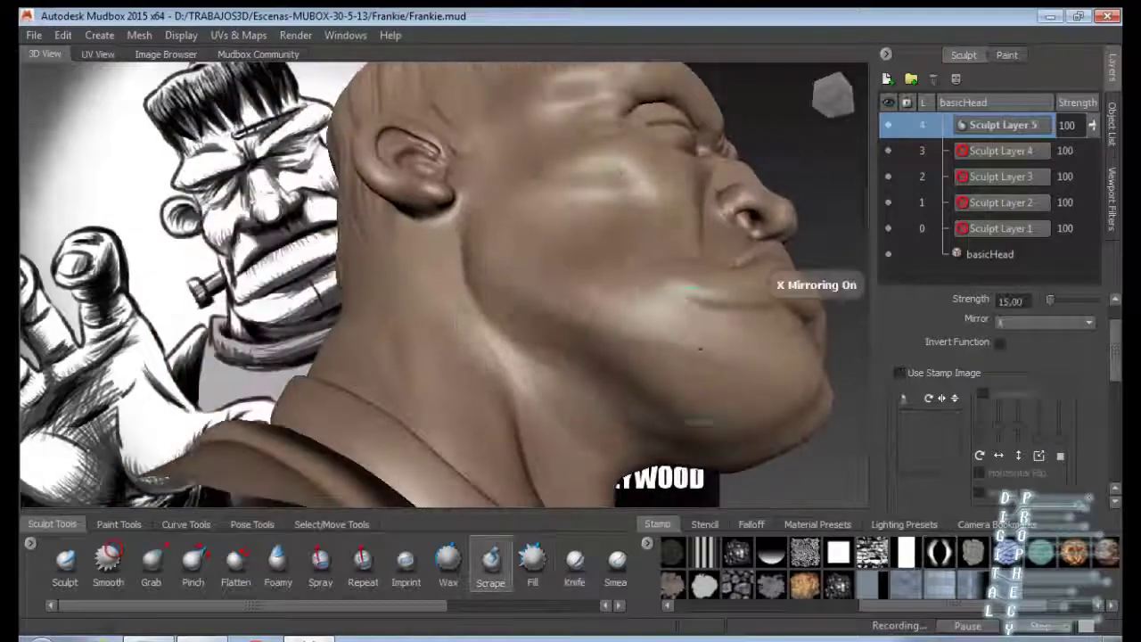
left_click_drag(716, 355, 686, 321, "alt")
key("shift")
right_click_drag(686, 321, 662, 292, "alt")
mouse_move(663, 292)
left_mouse_down("alt")
mouse_move(579, 389)
mouse_move(535, 356)
mouse_move(580, 339)
mouse_move(606, 356)
mouse_move(589, 356)
mouse_move(588, 375)
mouse_move(615, 356)
mouse_move(621, 303)
mouse_move(521, 311)
mouse_move(549, 301)
left_mouse_up("alt")
Reshape the inner corners of the eyes with the Grab tool and a small brush at strength 0.65.
left_click(151, 562)
key("shift")
key("1")
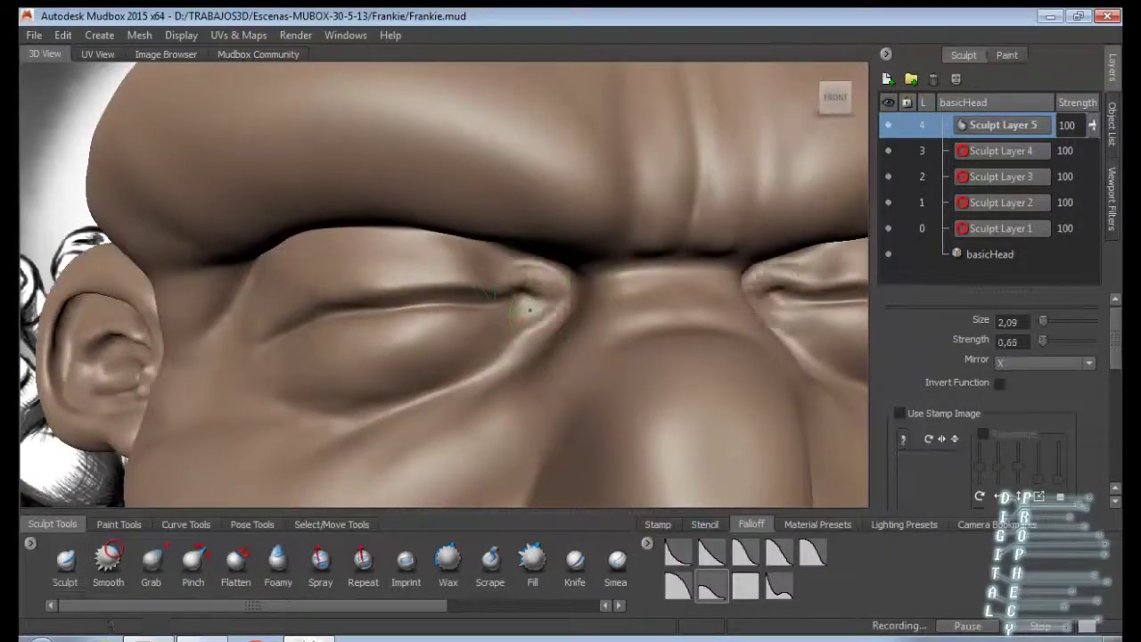
key("3")
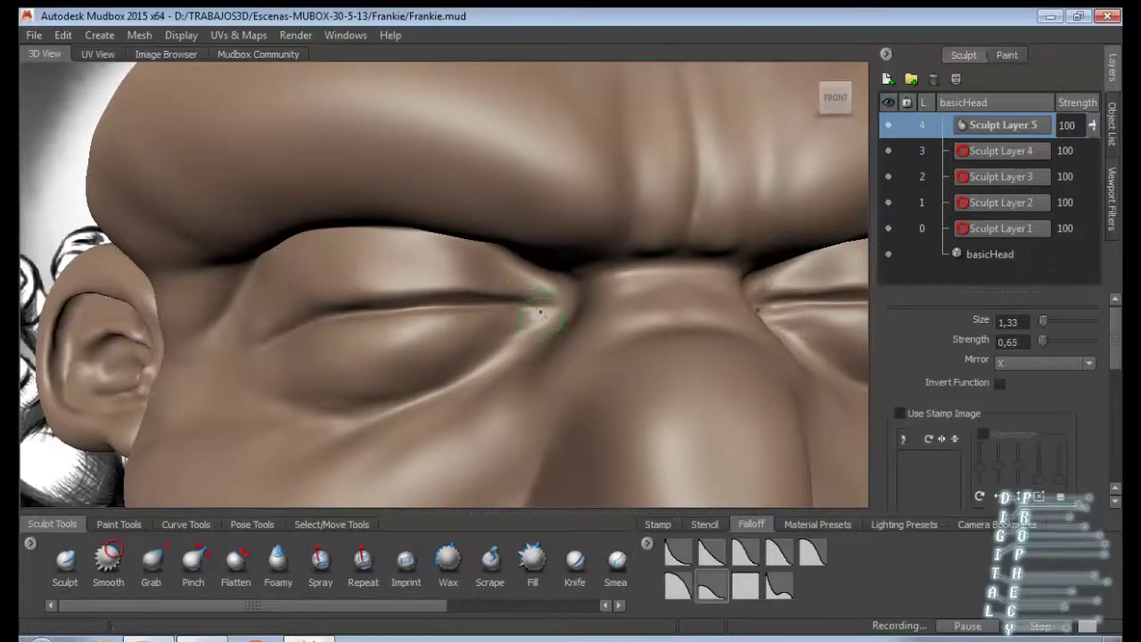
Cut the fold under the eye with a Knife brush of size 4.98 and refine the brow at size 12.85, strength 0.41.
mouse_move(499, 337)
left_mouse_down("alt")
mouse_move(544, 320)
mouse_move(479, 407)
left_mouse_up("alt")
key("4")
key("0")
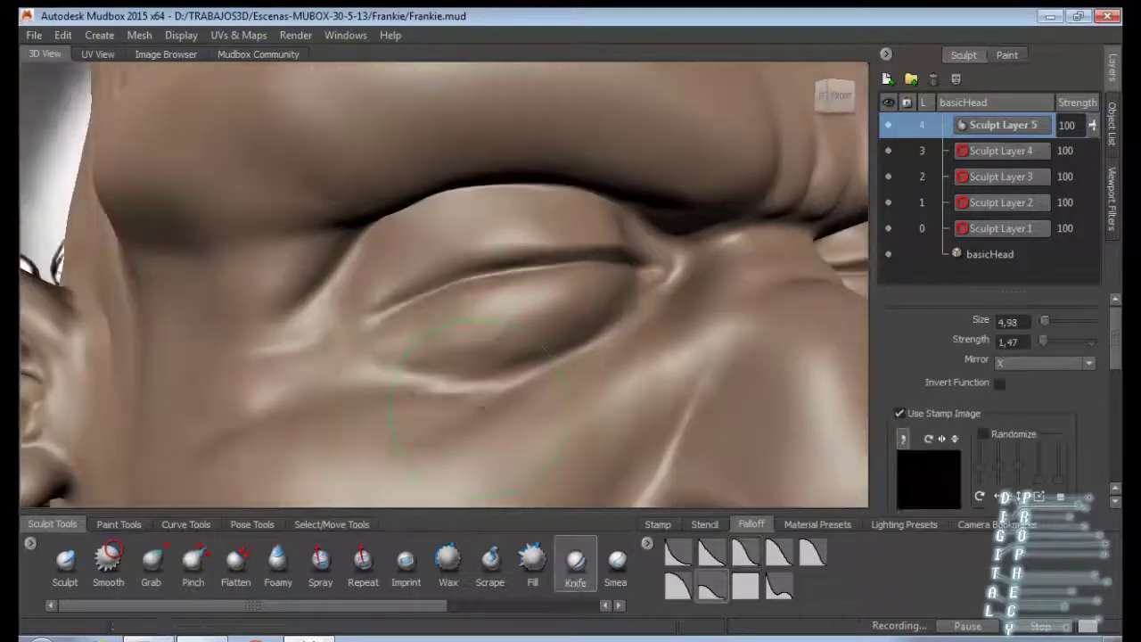
mouse_move(495, 350)
left_mouse_down("alt")
mouse_move(364, 203)
mouse_move(538, 340)
mouse_move(471, 315)
mouse_move(393, 323)
mouse_move(478, 346)
left_mouse_up("alt")
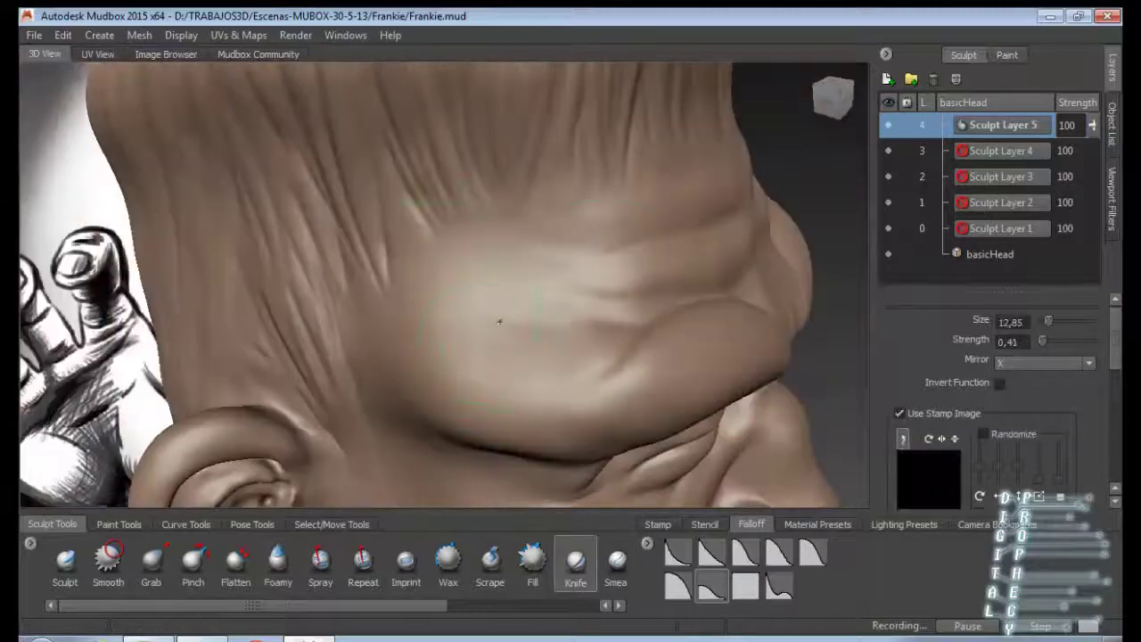
mouse_move(562, 323)
left_mouse_down("alt")
mouse_move(530, 290)
mouse_move(361, 223)
mouse_move(191, 349)
mouse_move(268, 375)
mouse_move(484, 408)
mouse_move(428, 375)
left_mouse_up("alt")
Reshape the upper eyelid from below with a Grab brush of size 3.08.
left_click(152, 560)
left_click_drag(374, 294, 411, 177, "alt")
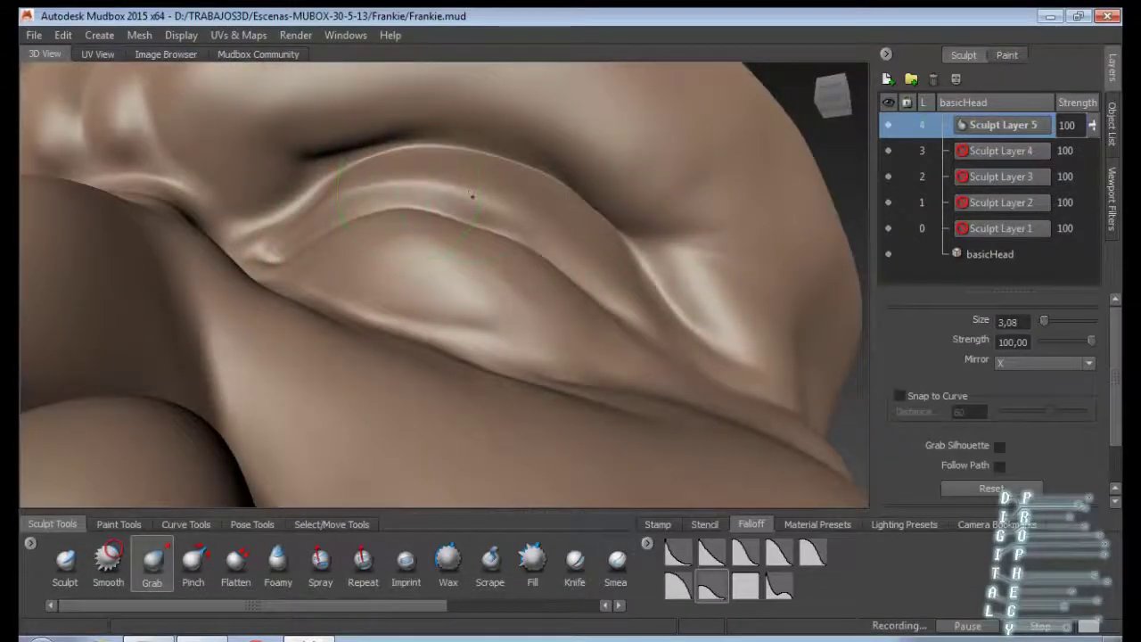
left_click_drag(473, 195, 553, 365, "alt")
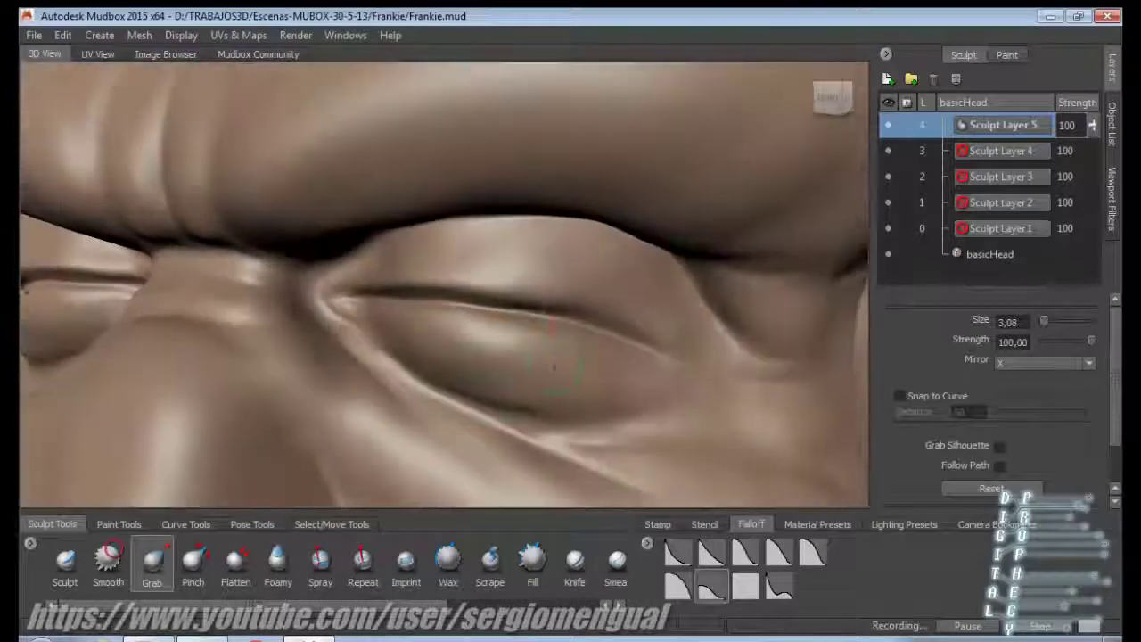
Freeze the lower eyelids and cheeks, and reshape the upper eyelid's edge with an X-mirrored Grab brush of size 4.86.
key("f")
mouse_move(640, 363)
left_mouse_down()
mouse_move(464, 446)
mouse_move(724, 399)
left_mouse_up()
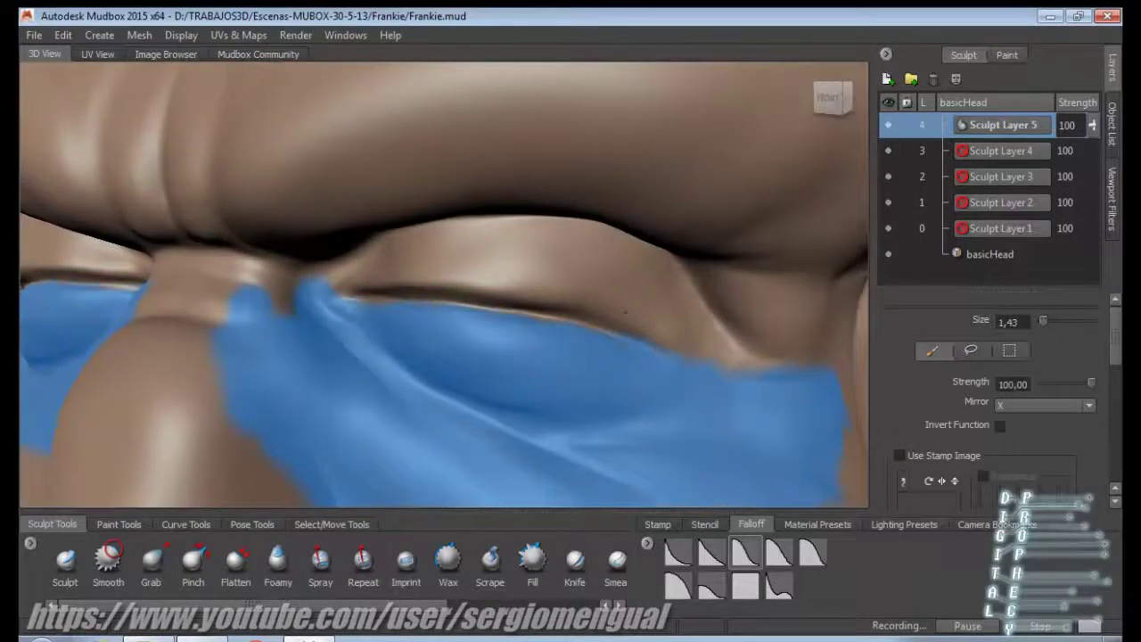
key("g")
left_click_drag(506, 270, 507, 339, "alt")
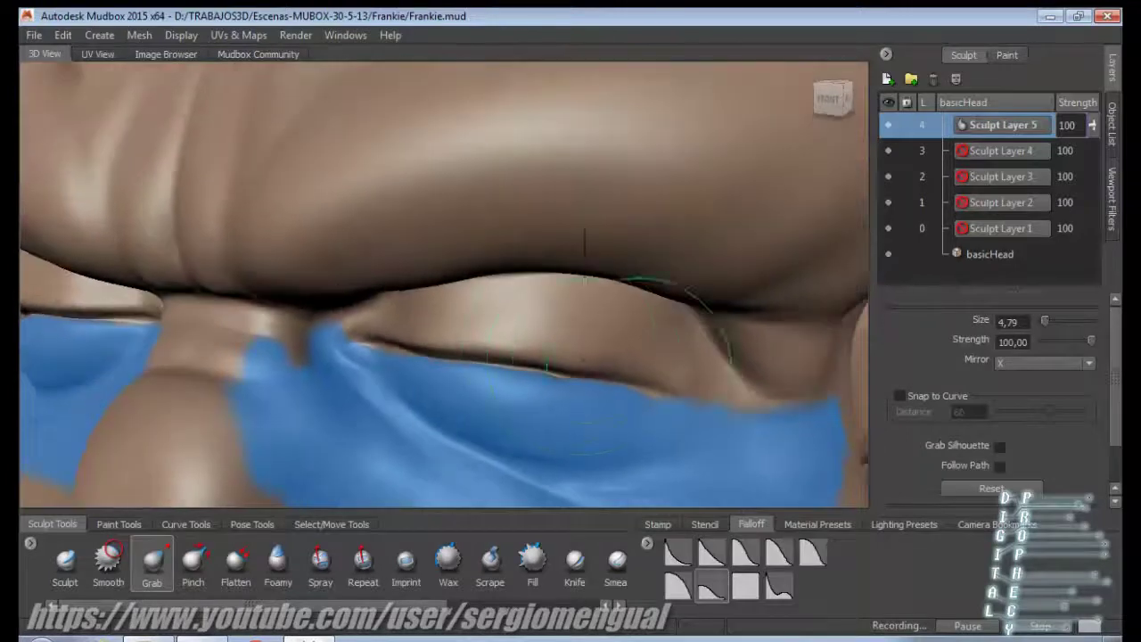
key("f")
key("g")
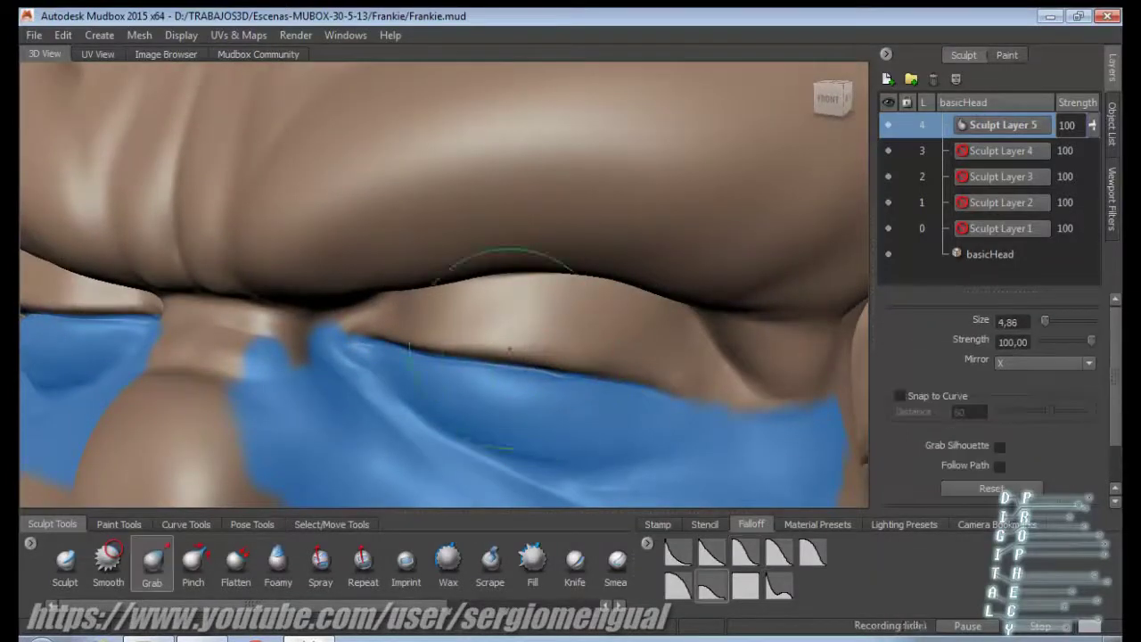
left_click_drag(634, 369, 716, 495, "alt")
Sharpen the upper eyelid's edge with a Pinch brush of size 1.15 at strength 50.72, and unfreeze the lower eyelids and cheeks.
key("p")
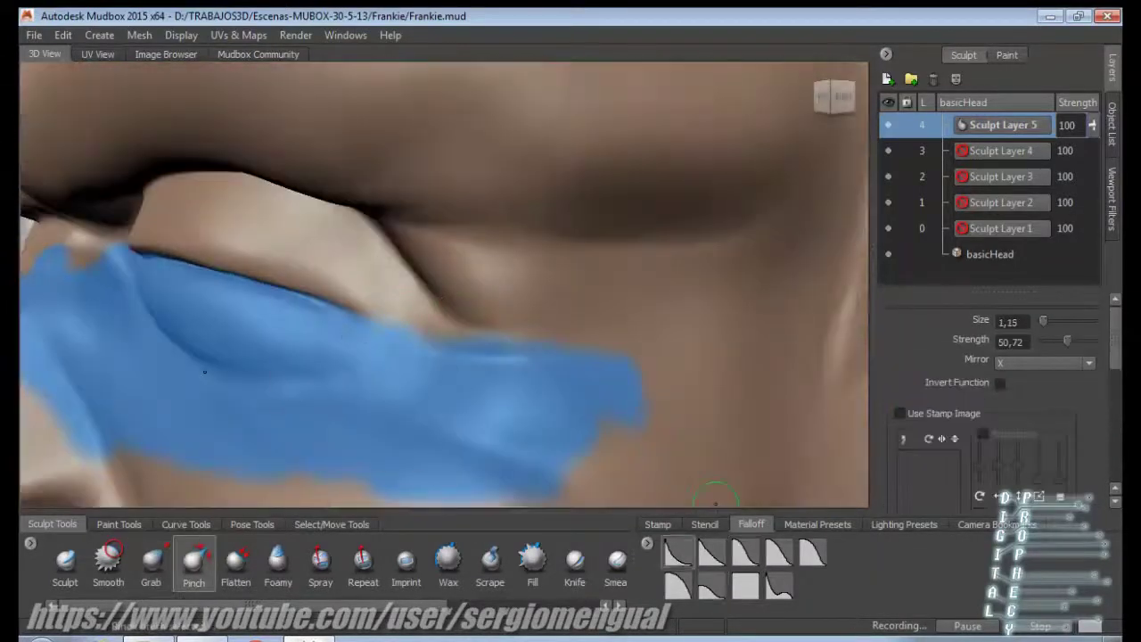
left_click_drag(272, 209, 517, 310, "alt")
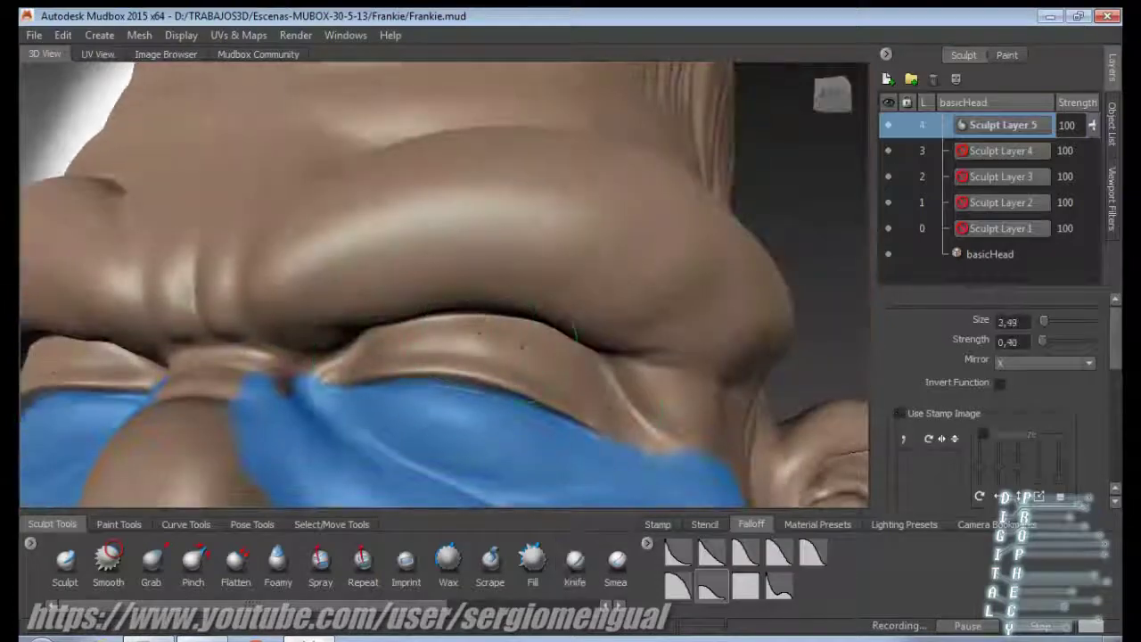
mouse_move(575, 334)
left_mouse_down("alt")
mouse_move(437, 312)
mouse_move(535, 295)
mouse_move(595, 343)
left_mouse_up("alt")
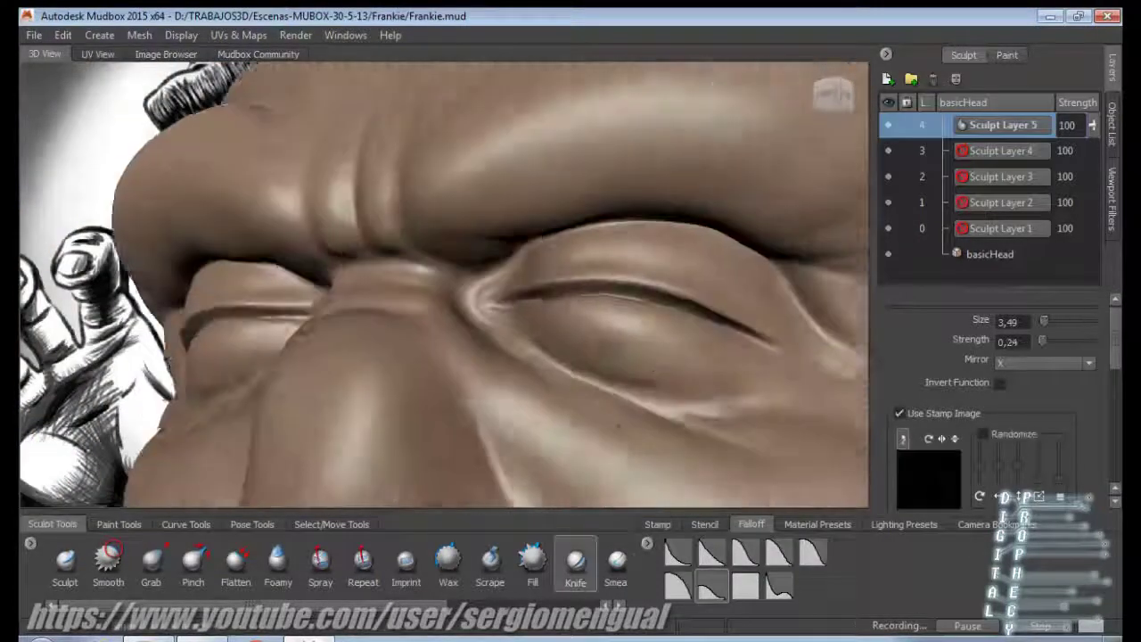
Refine the creases around the lips and mouth corner with the Knife brush at strength 0.24 and sizes 2.95 to 9.20.
left_click_drag(612, 343, 553, 366, "alt")
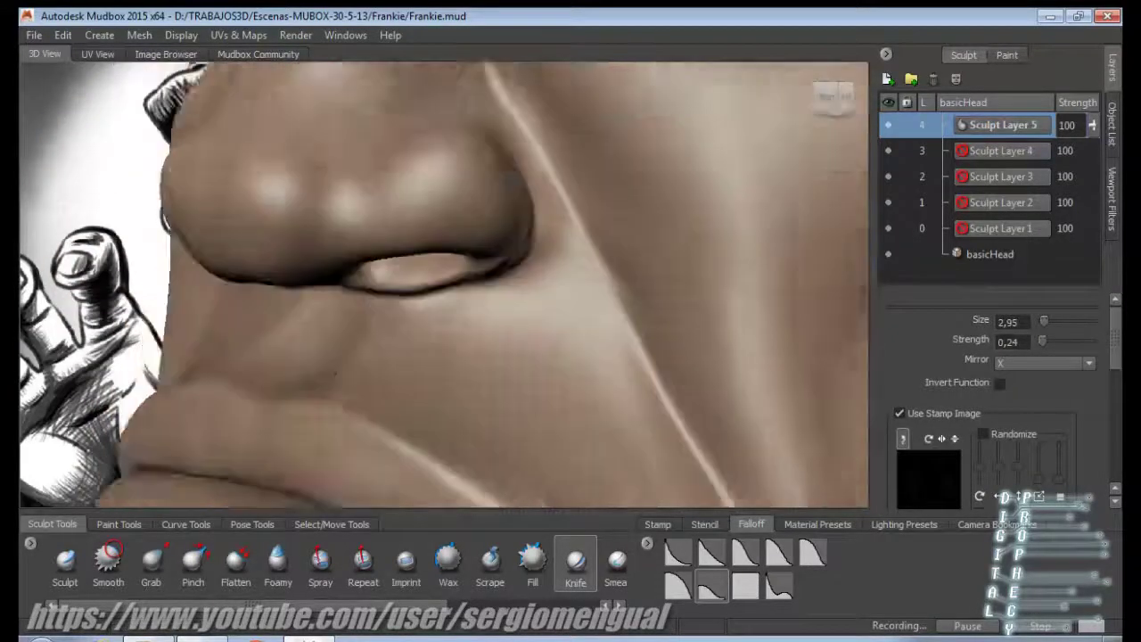
left_click_drag(464, 356, 496, 337, "alt")
left_click_drag(403, 332, 505, 393)
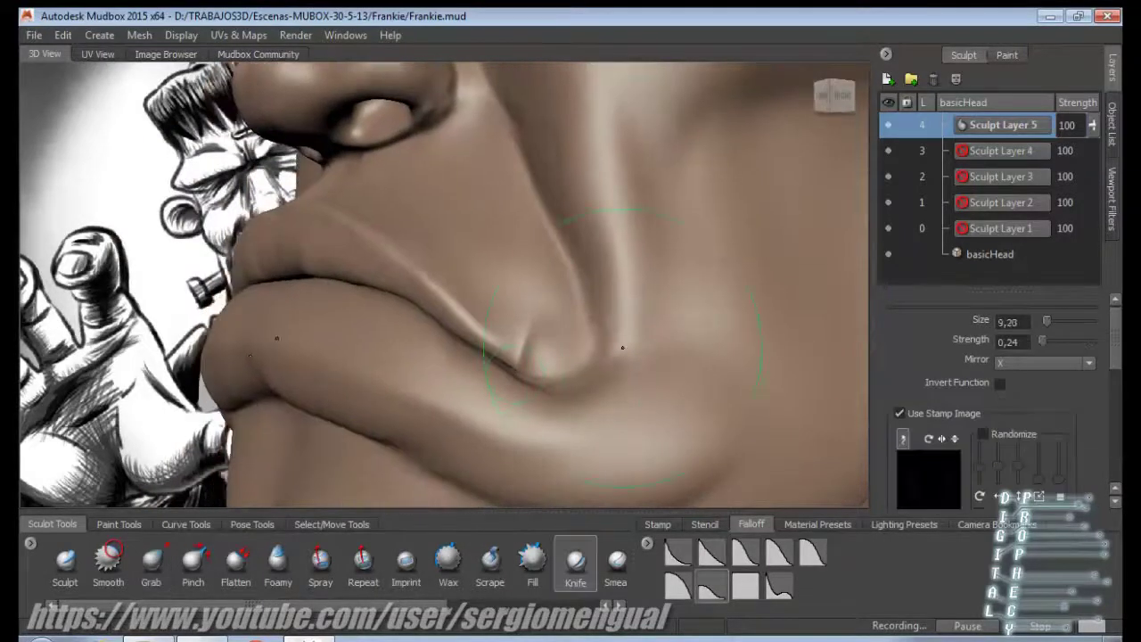
Define the edges of the nostrils and nose wings with a Knife brush of size 3.96 at strength 0.24.
left_click_drag(464, 303, 494, 290, "alt")
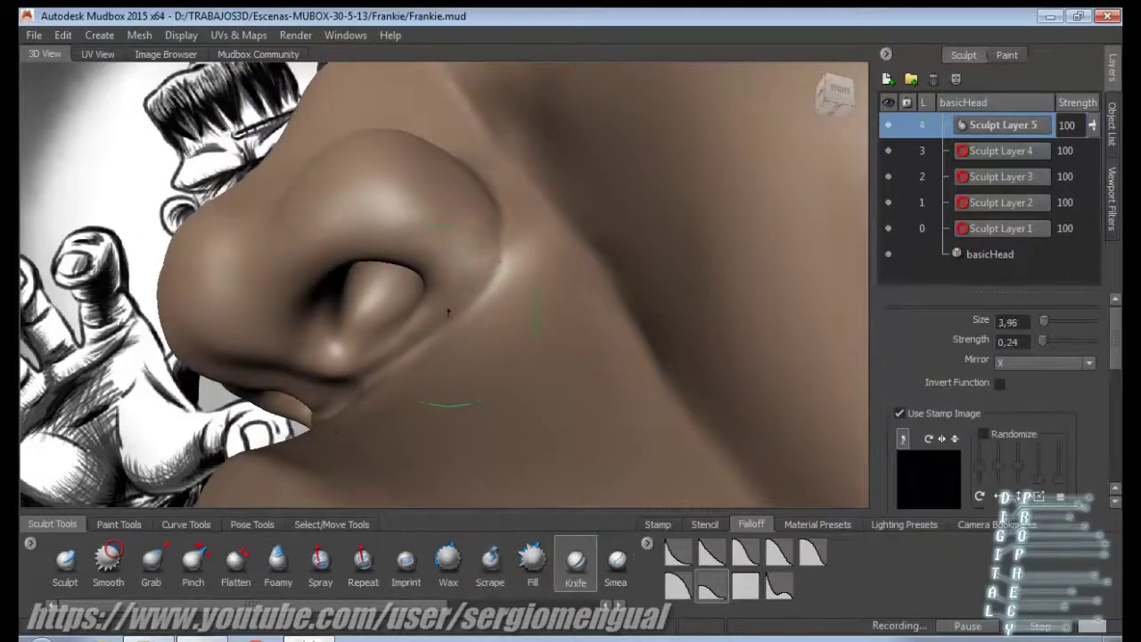
left_click_drag(486, 286, 544, 292, "alt")
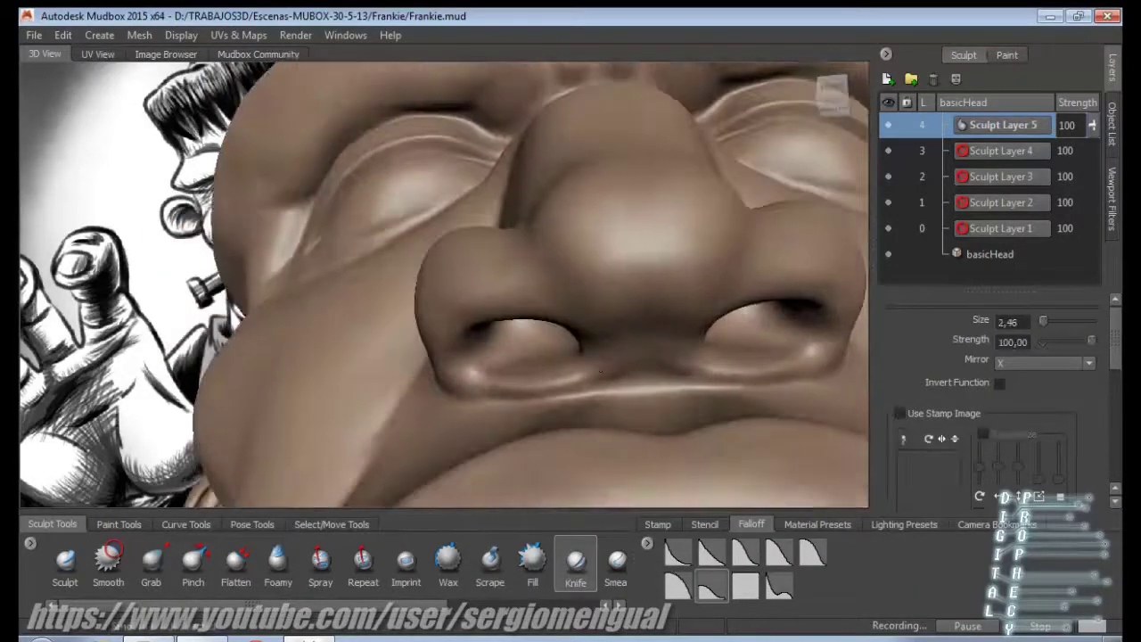
left_click_drag(580, 296, 610, 301, "alt")
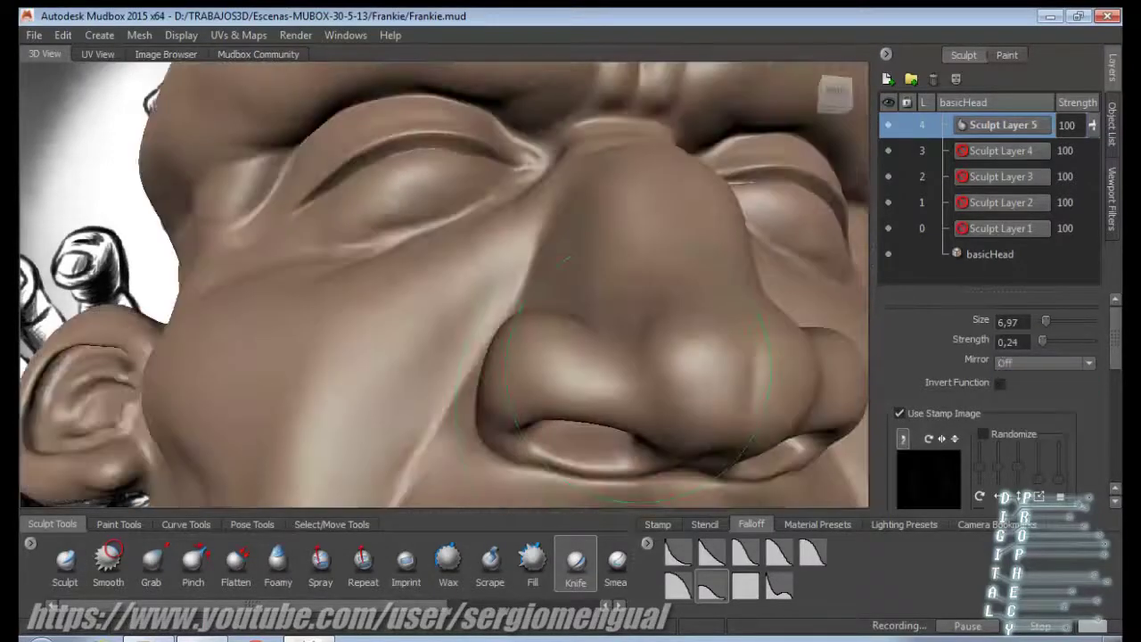
Refine the round bolt socket on the neck below the ear with a Knife brush of size 7.60 at strength 0.24.
left_click_drag(637, 384, 571, 375, "alt")
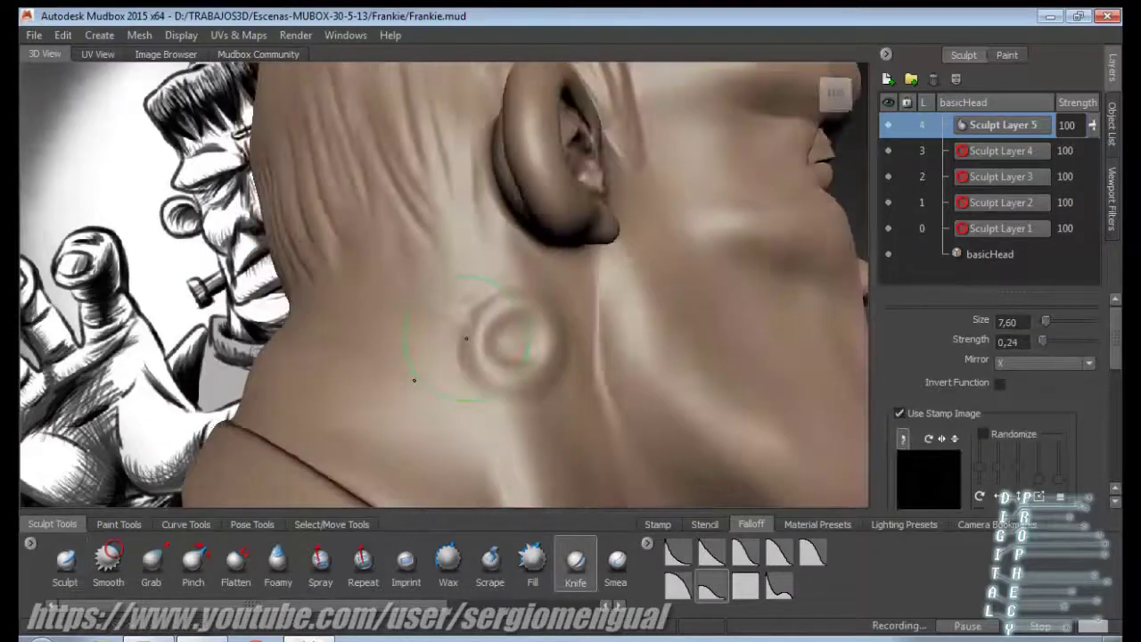
left_click_drag(465, 337, 856, 354, "alt")
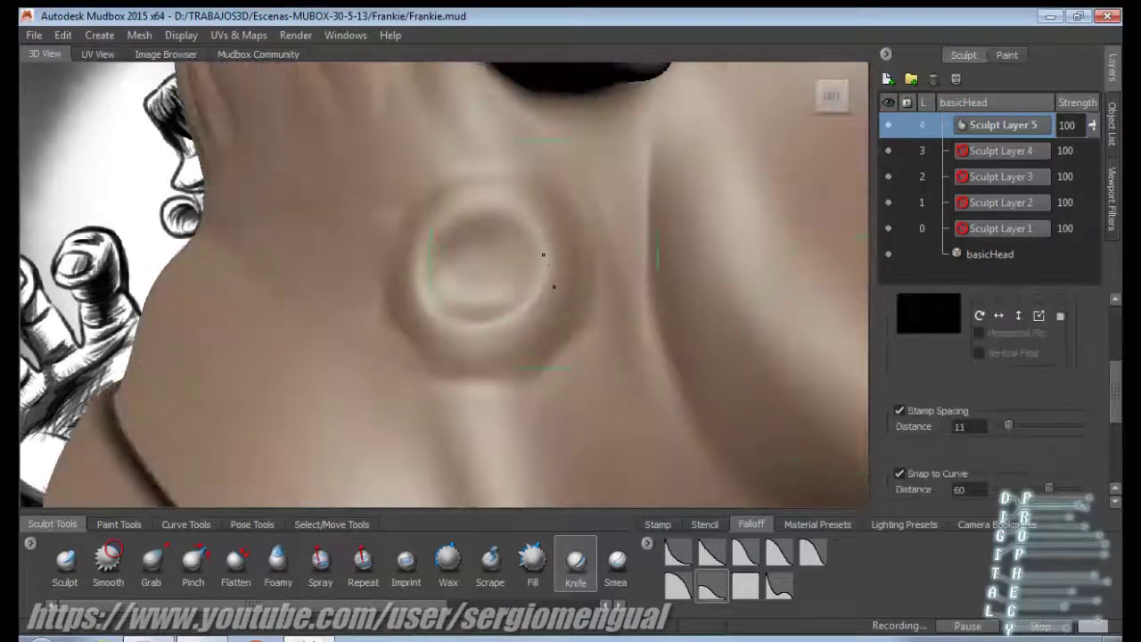
left_click_drag(485, 324, 490, 281, "alt")
left_click_drag(578, 233, 496, 207, "alt")
Examine the whole bust and the Ambient Occlusion and Cavity Ambient Occlusion viewport filters.
key("a")
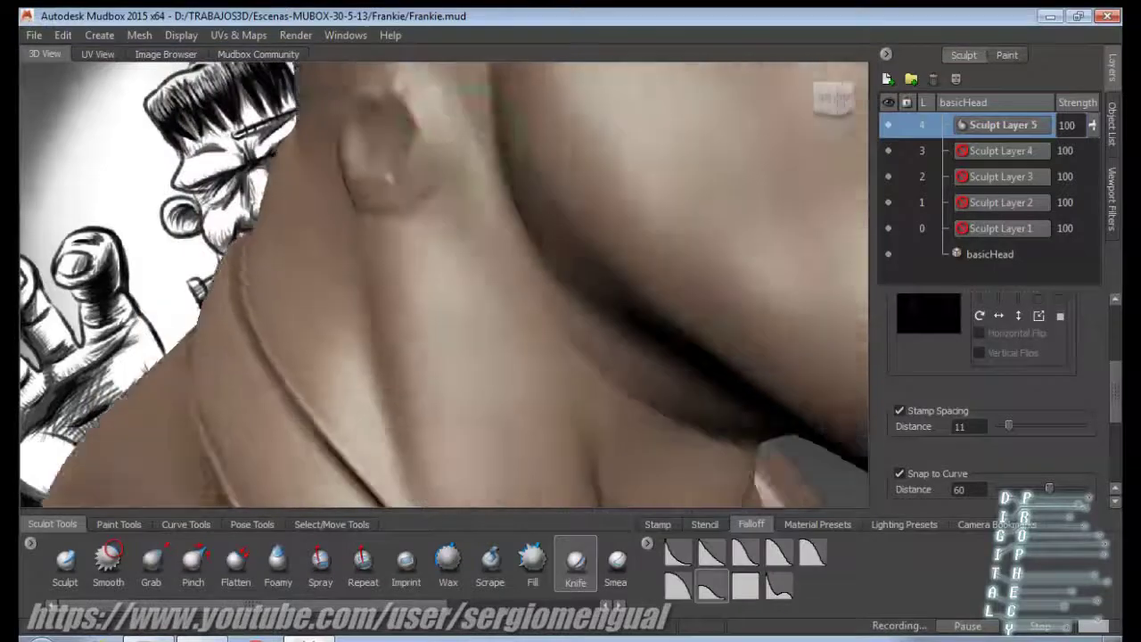
left_click(1111, 197)
left_click(956, 171)
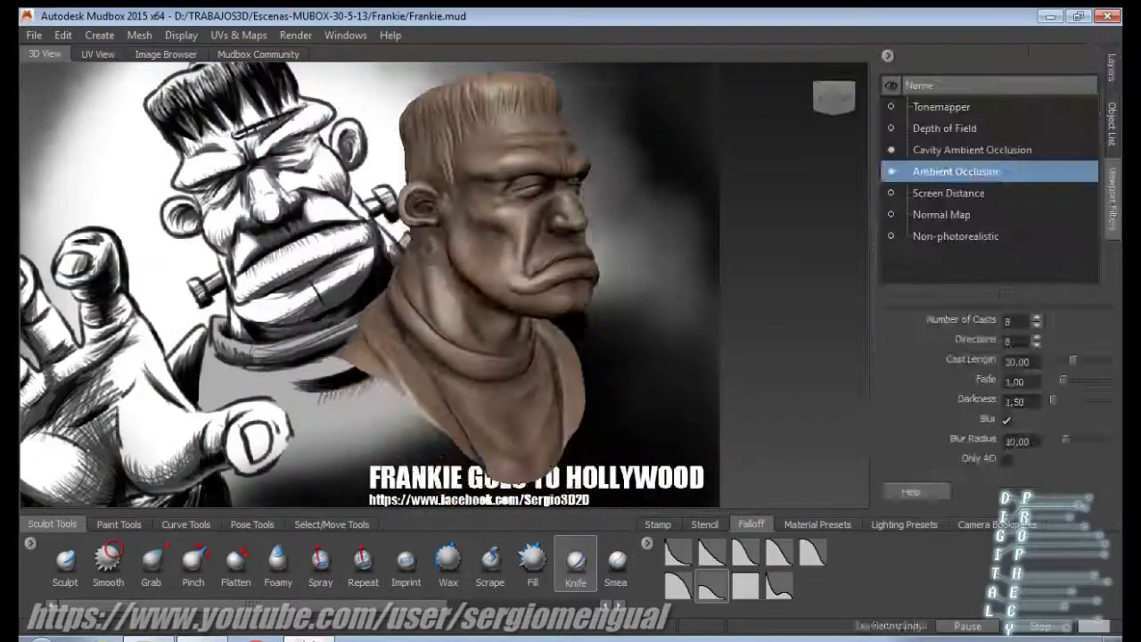
left_click(972, 150)
left_click(1112, 125)
left_click(1006, 210)
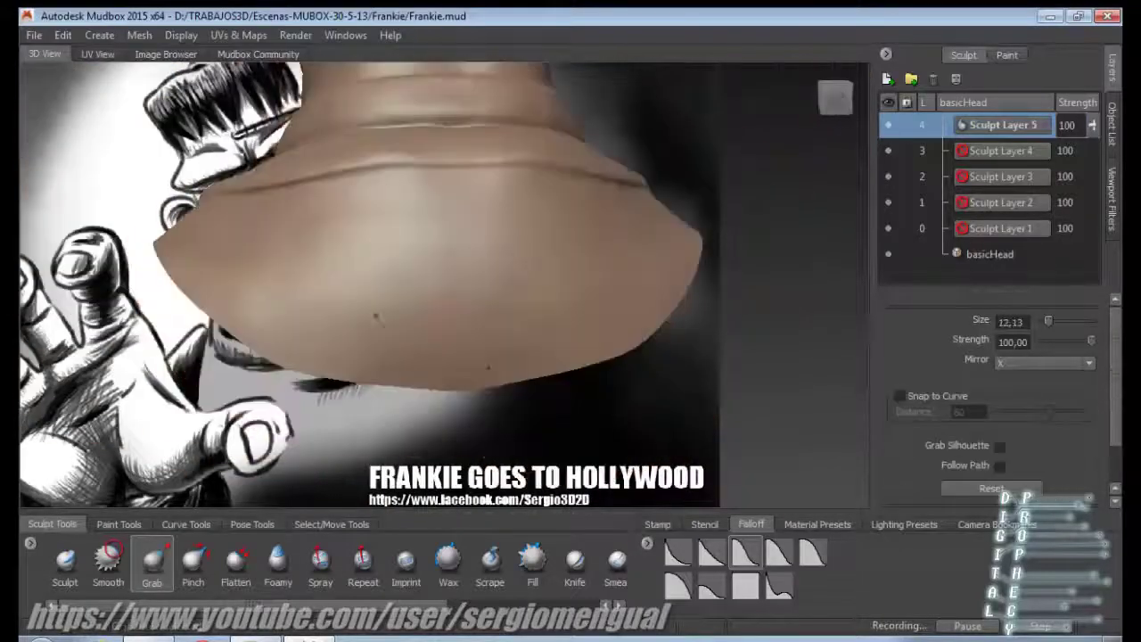
Reshape the back of the collar and shoulders with an X-mirrored Grab brush of sizes 5.91 to 19.74 at strength 100.
key("space")
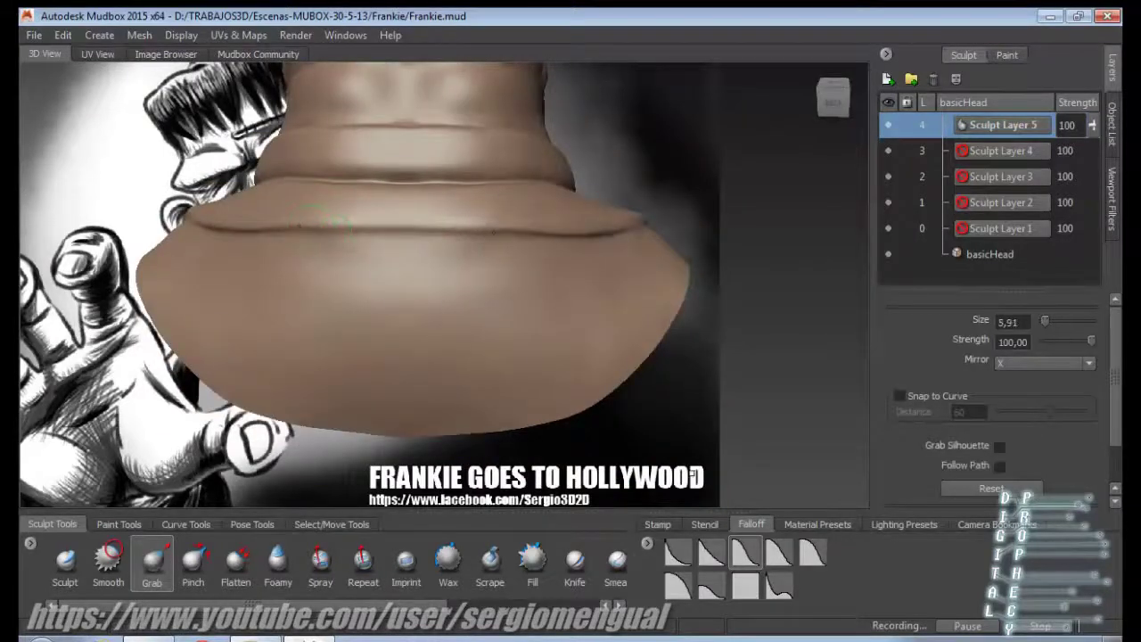
left_click_drag(336, 222, 425, 352, "alt")
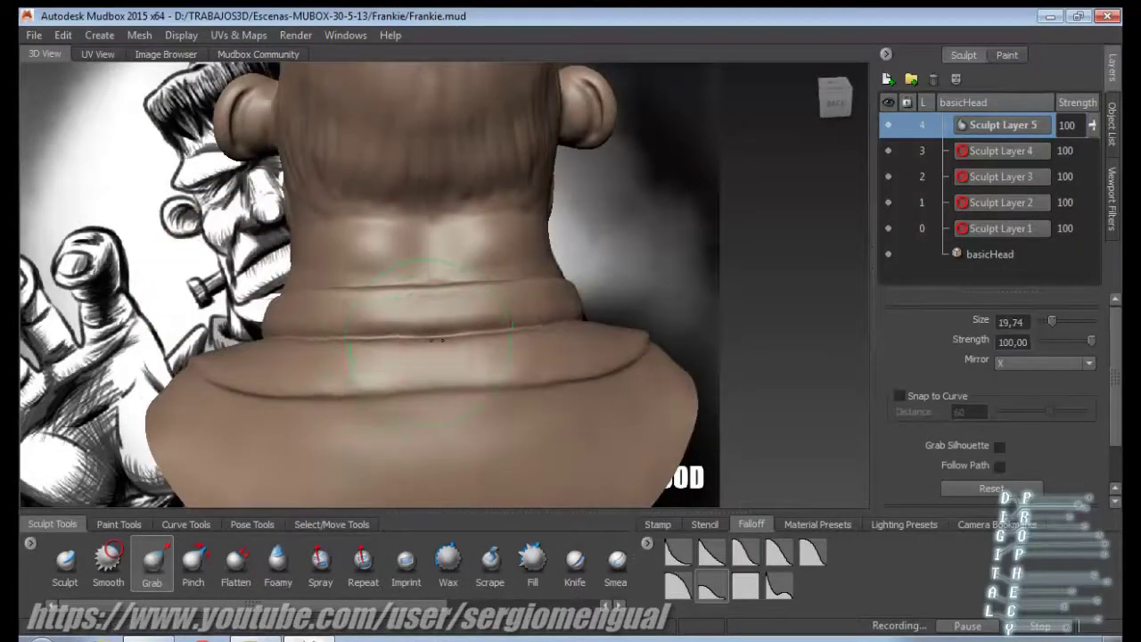
left_click(491, 561)
left_click_drag(464, 357, 678, 349, "alt")
left_click(152, 562)
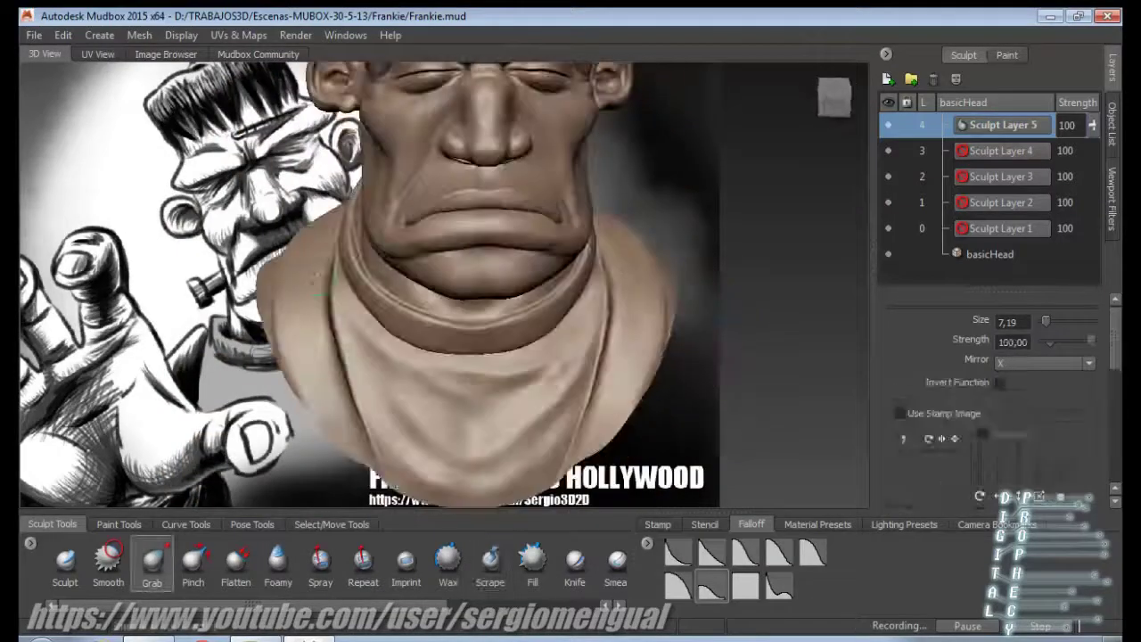
Set up the Sculpt brush with a stamp image and mask the middle of the rear neckband with a Freeze brush of size 5.21.
left_click(66, 562)
mouse_move(535, 357)
left_mouse_down("alt")
mouse_move(606, 353)
mouse_move(365, 356)
mouse_move(263, 197)
left_mouse_up("alt")
left_click(658, 524)
mouse_move(263, 196)
left_mouse_down()
mouse_move(172, 196)
mouse_move(241, 194)
mouse_move(178, 189)
mouse_move(346, 246)
mouse_move(234, 240)
left_mouse_up()
key("5")
key("1")
key("3")
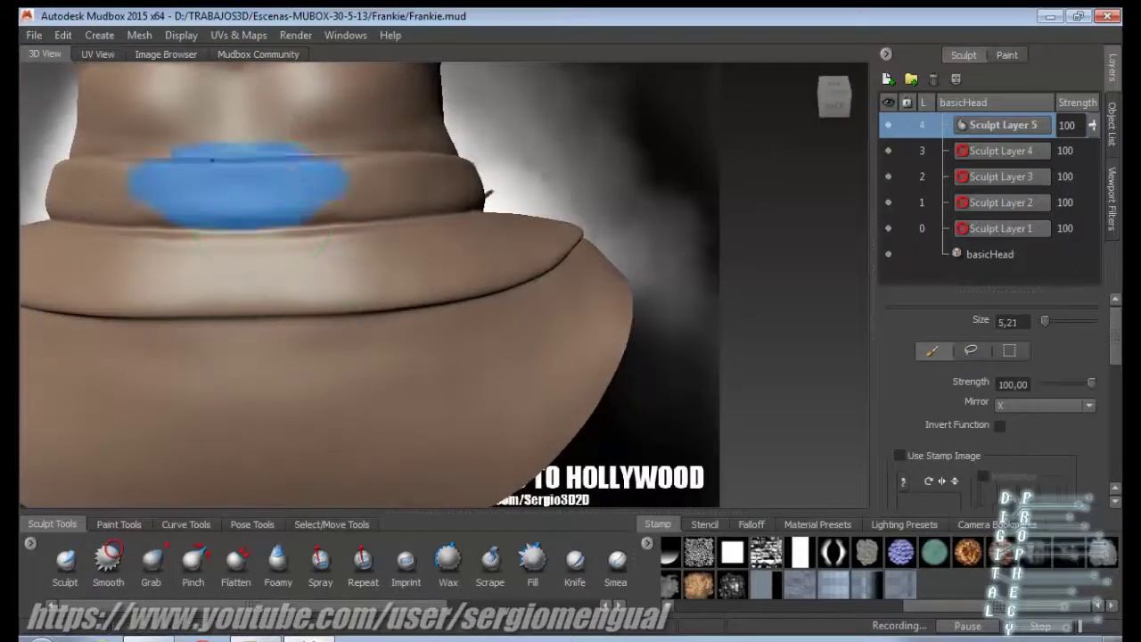
Build up the neckband's edges around the neck with the stamped Sculpt brush at size 9.28 and strength 38.60.
mouse_move(376, 184)
left_mouse_down("alt")
mouse_move(379, 210)
mouse_move(301, 313)
mouse_move(323, 398)
mouse_move(369, 357)
mouse_move(365, 437)
mouse_move(247, 402)
mouse_move(223, 428)
mouse_move(199, 496)
mouse_move(370, 330)
mouse_move(357, 332)
mouse_move(446, 321)
mouse_move(481, 258)
mouse_move(601, 305)
mouse_move(294, 292)
left_mouse_up("alt")
key("1")
key("5")
key("1")
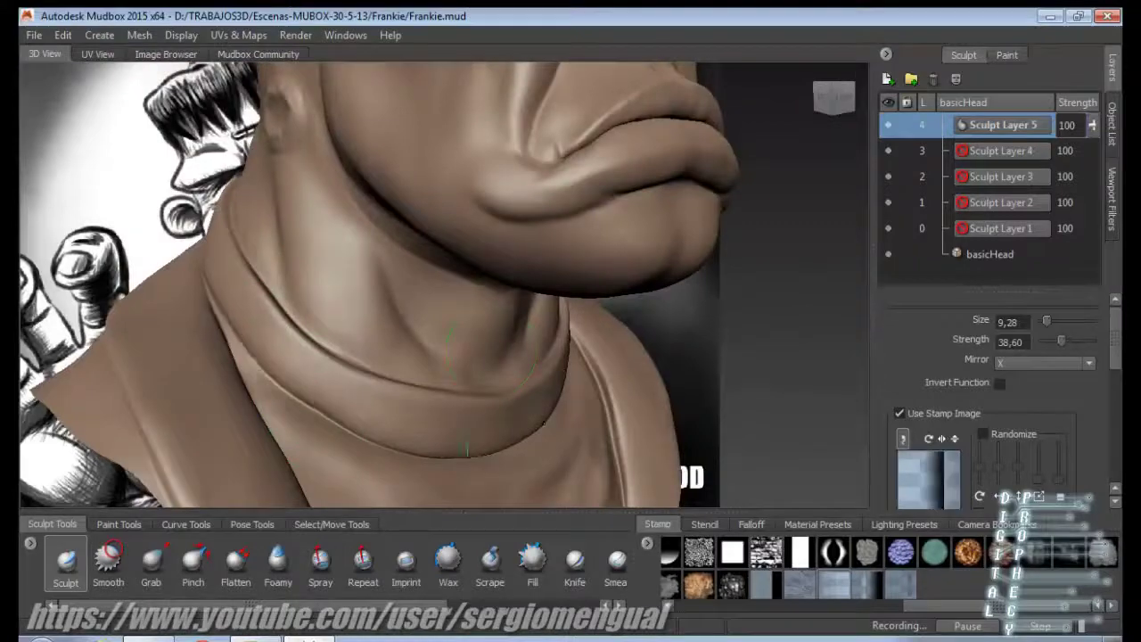
mouse_move(459, 392)
left_mouse_down("alt")
mouse_move(383, 295)
mouse_move(419, 321)
left_mouse_up("alt")
Freeze the lower collar fold over the shoulder and sculpt its border with the stamped brush at size 7.66, strength 38.60.
key("3")
key("f")
mouse_move(152, 370)
left_mouse_down("alt")
mouse_move(301, 353)
mouse_move(287, 439)
left_mouse_up("alt")
left_click_drag(247, 500, 404, 479, "alt")
left_click_drag(246, 494, 357, 473, "alt")
left_click(65, 560)
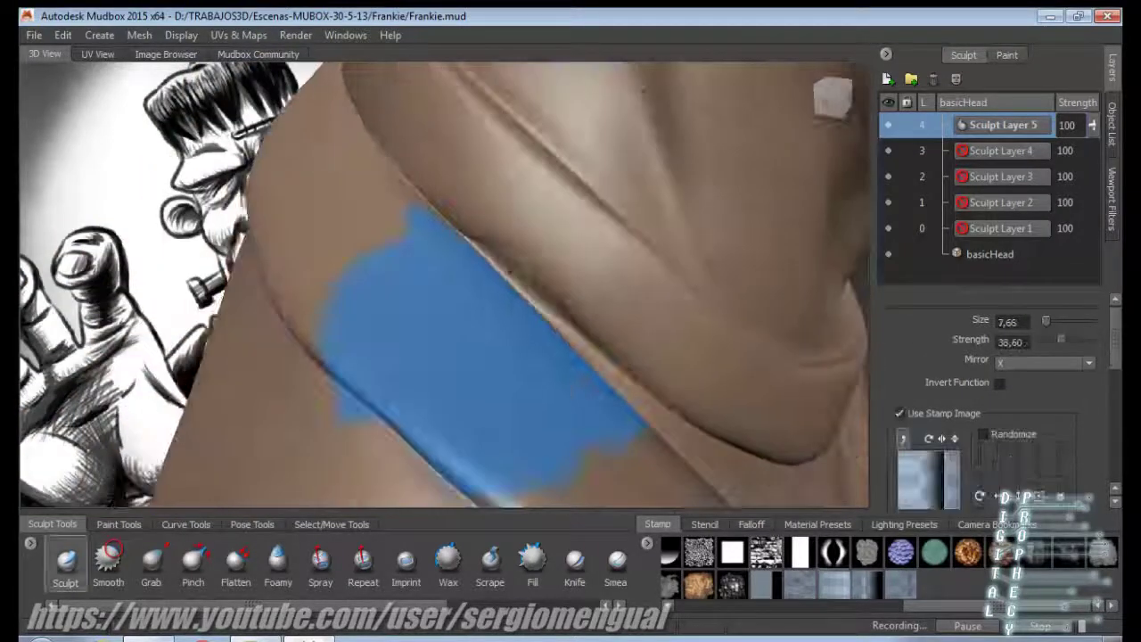
left_click_drag(509, 321, 547, 296, "alt")
mouse_move(616, 370)
left_mouse_down("alt")
mouse_move(428, 308)
mouse_move(476, 428)
mouse_move(569, 381)
mouse_move(564, 332)
mouse_move(407, 306)
left_mouse_up("alt")
key("1")
Refine the inner ear folds and earlobe on Sculpt Layer 6, using the stamped Sculpt brush at size 2.76, strength 0.74.
right_click_drag(408, 305, 382, 303, "alt")
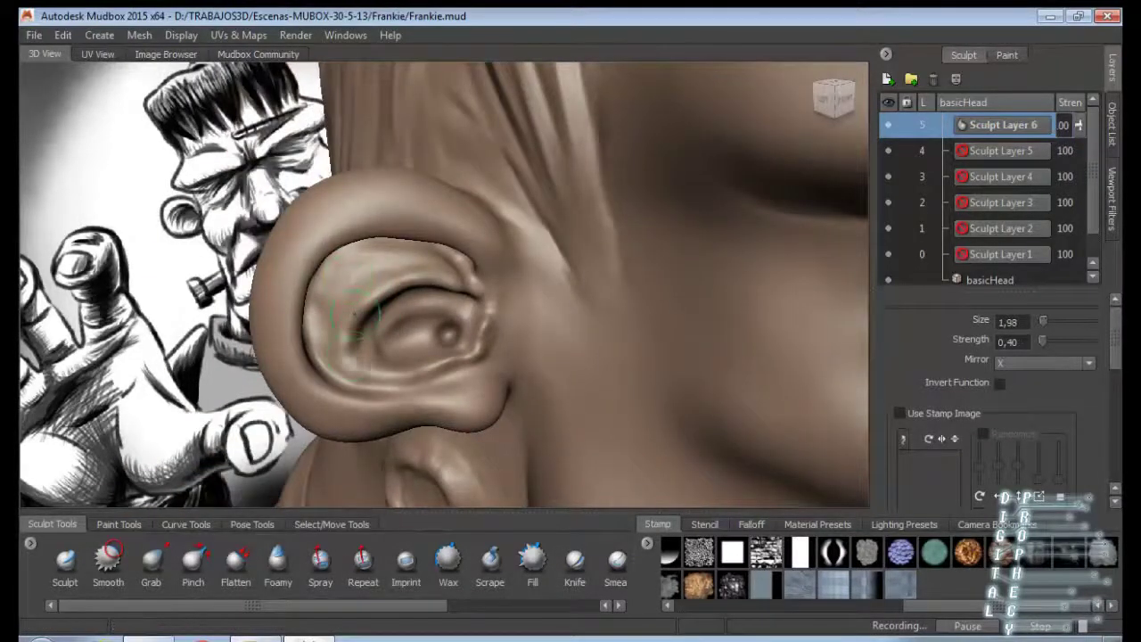
left_click_drag(437, 278, 342, 342, "alt")
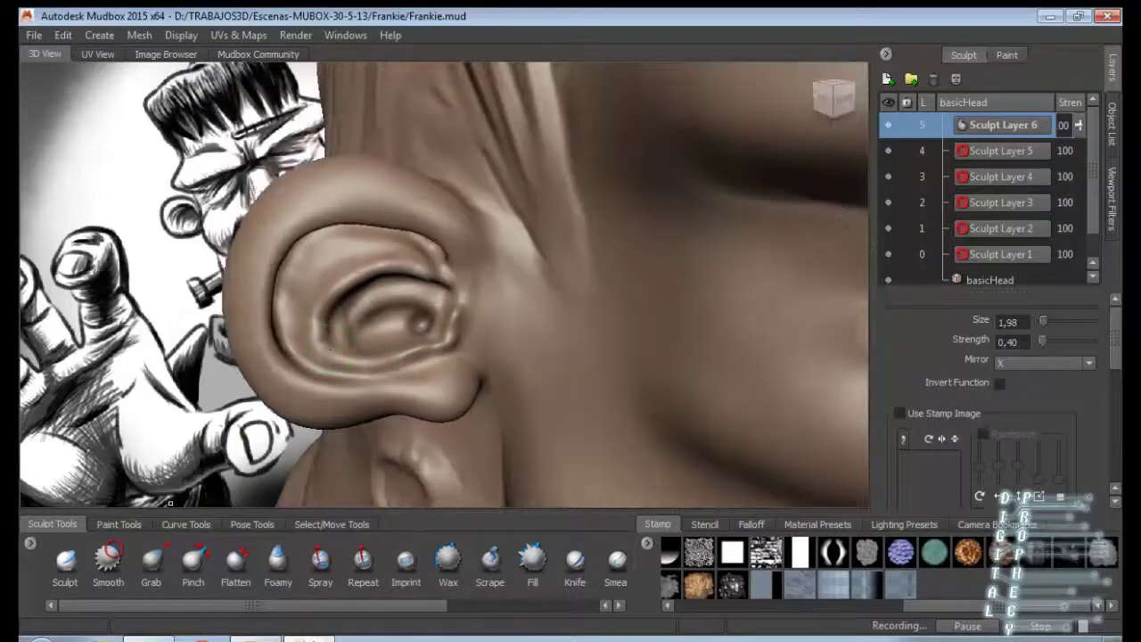
left_click(346, 434)
left_click_drag(346, 434, 489, 385, "alt")
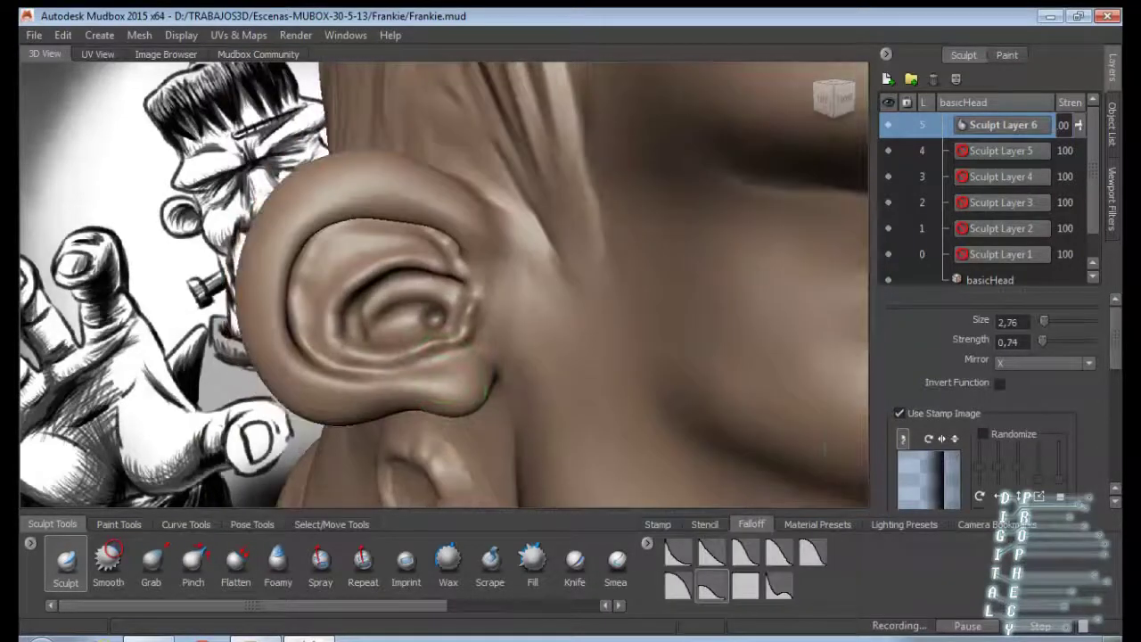
mouse_move(417, 351)
left_mouse_down("alt")
mouse_move(445, 258)
mouse_move(571, 294)
mouse_move(436, 222)
mouse_move(392, 285)
mouse_move(383, 366)
mouse_move(500, 348)
left_mouse_up("alt")
left_click(377, 288)
key("1")
Reshape the lips with an X-mirrored Grab brush of size 11.41 at strength 100.
left_click(575, 560)
mouse_move(500, 348)
right_mouse_down("alt")
mouse_move(482, 321)
mouse_move(533, 290)
right_mouse_up("alt")
key("3")
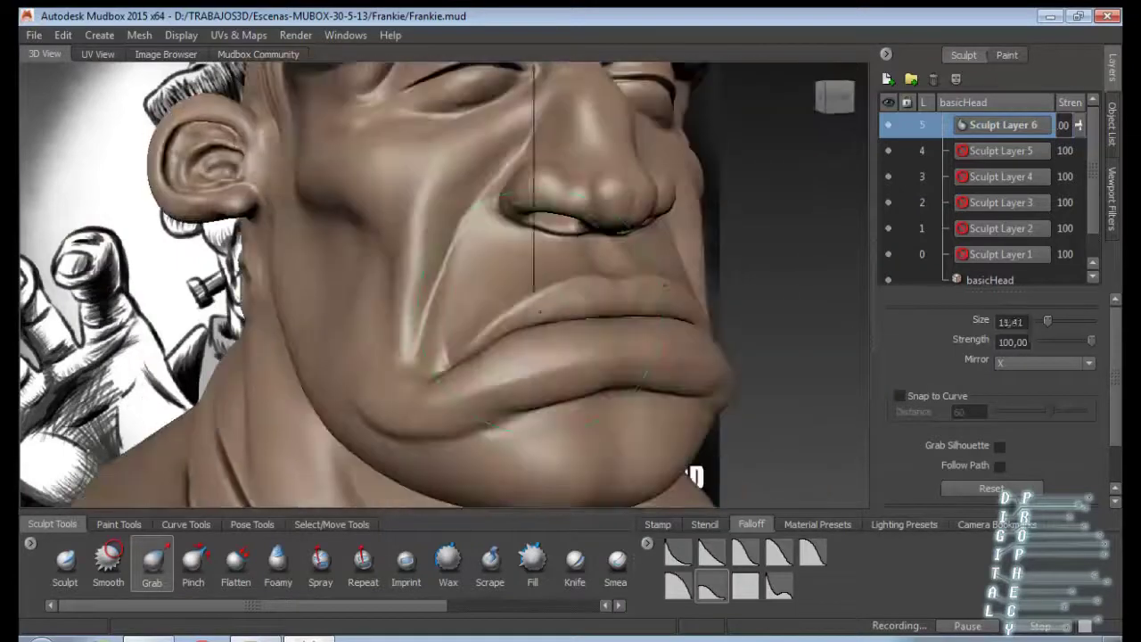
mouse_move(510, 303)
left_mouse_down("alt")
mouse_move(501, 296)
mouse_move(477, 321)
mouse_move(464, 308)
mouse_move(540, 223)
left_mouse_up("alt")
Carve vertical wrinkles into the lips with the Knife tool at a stamp spacing of 6.
key("k")
key("b")
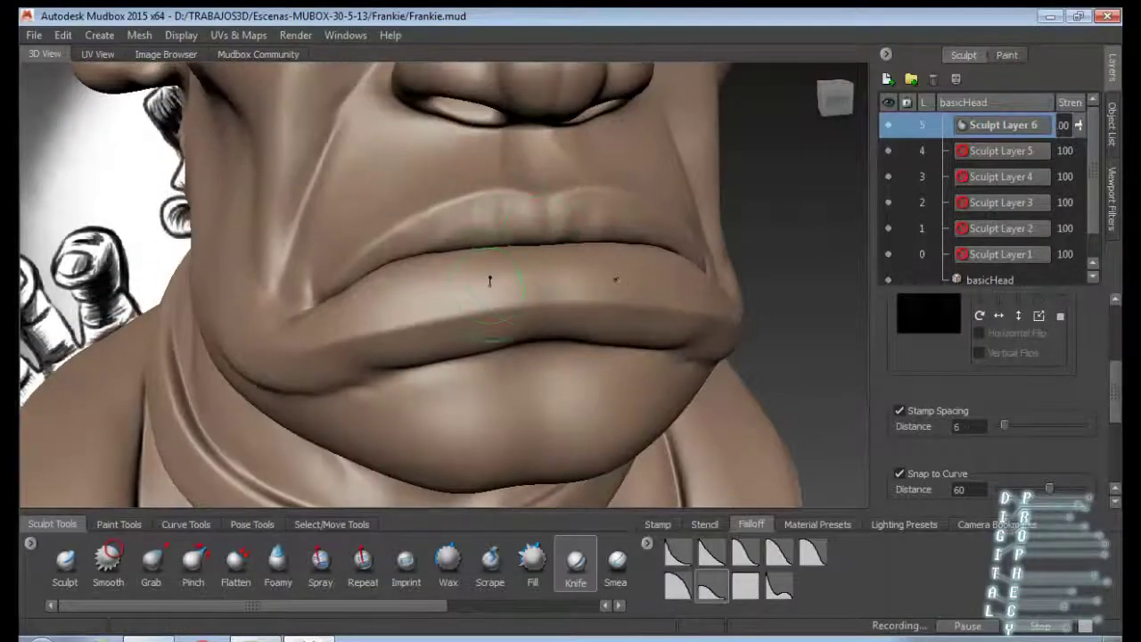
left_click_drag(490, 281, 474, 337, "alt")
mouse_move(312, 456)
left_mouse_down("alt")
mouse_move(519, 415)
mouse_move(481, 321)
mouse_move(490, 303)
mouse_move(613, 225)
mouse_move(535, 214)
mouse_move(409, 158)
mouse_move(273, 319)
left_mouse_up("alt")
Smooth the underside of the nose between the nostrils.
key("s")
key("e")
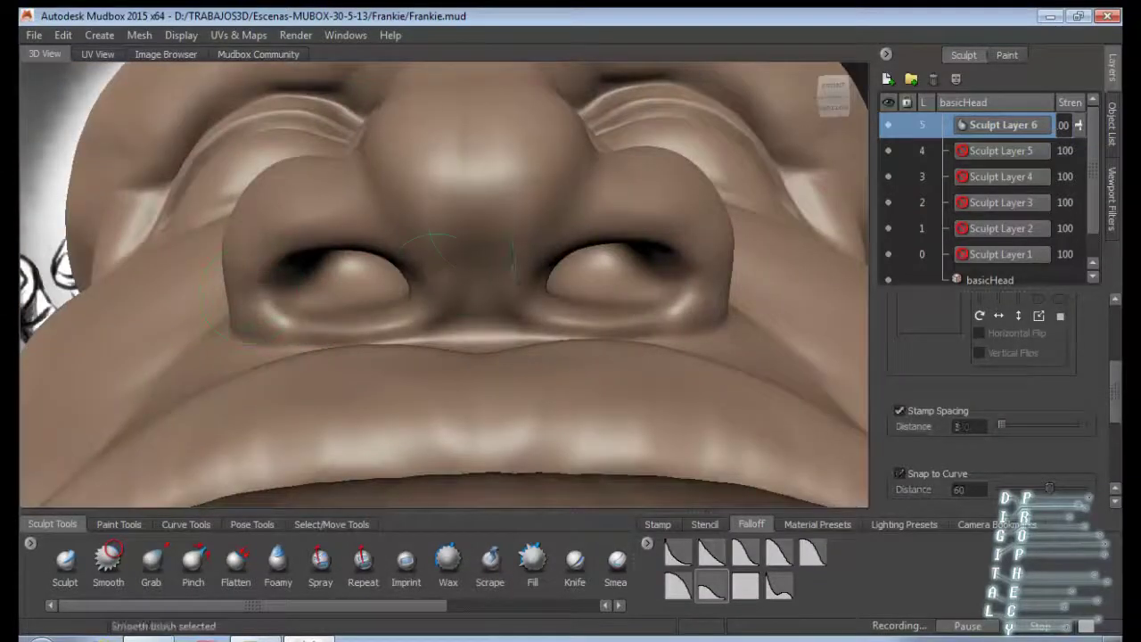
left_click_drag(443, 284, 553, 446, "alt")
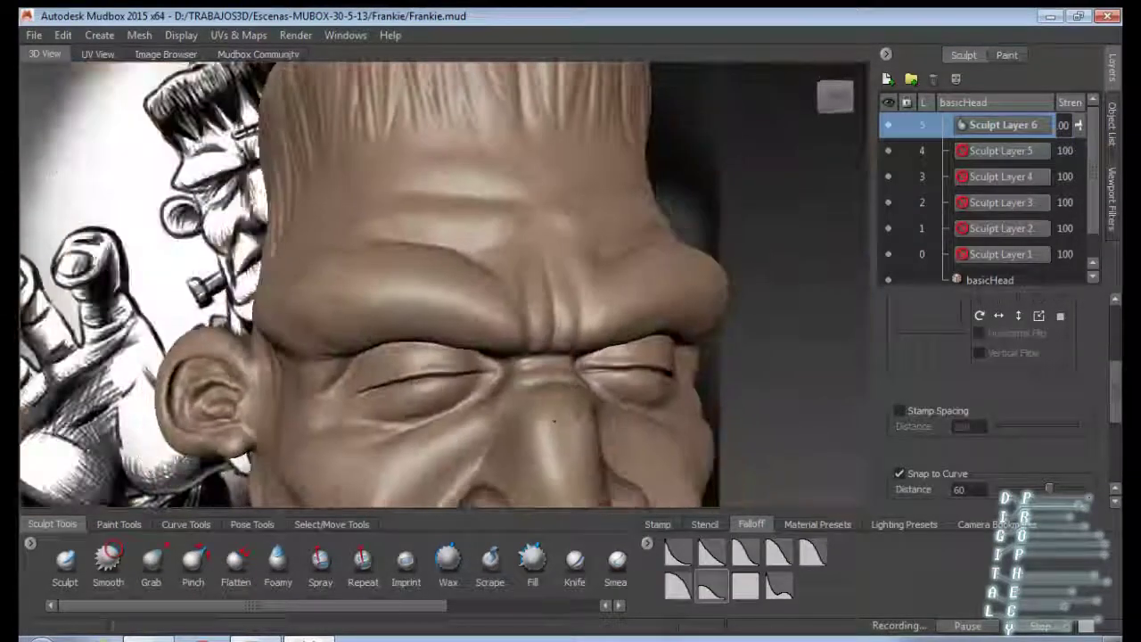
Build up the brow and forehead volumes with the Wax tool at a stamp spacing of 3.
key("w")
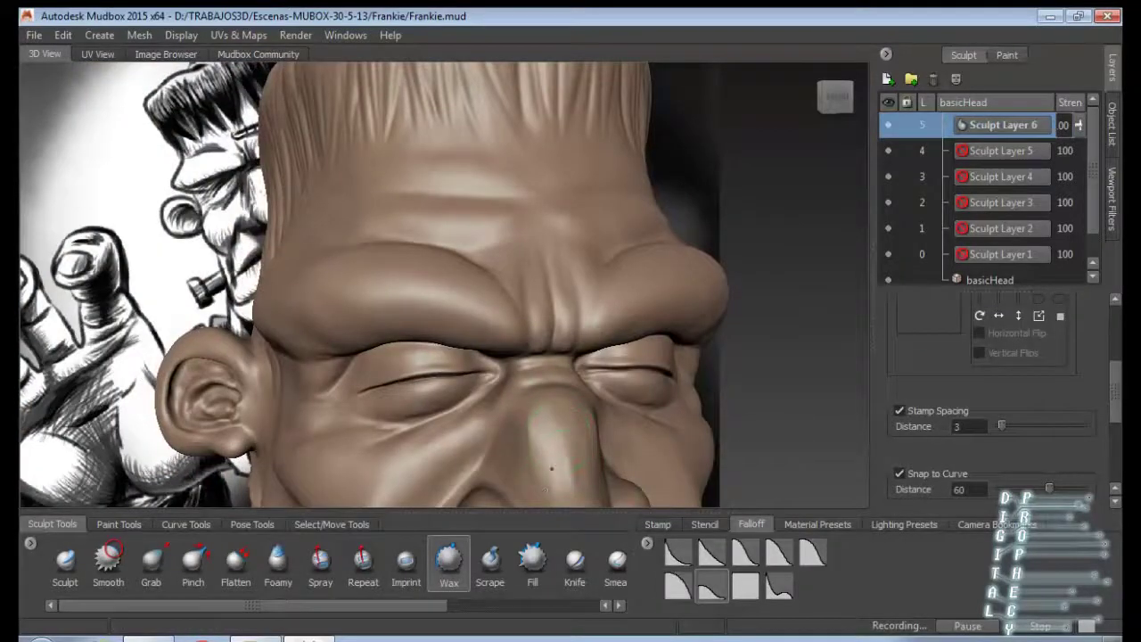
left_click_drag(562, 446, 464, 247, "alt")
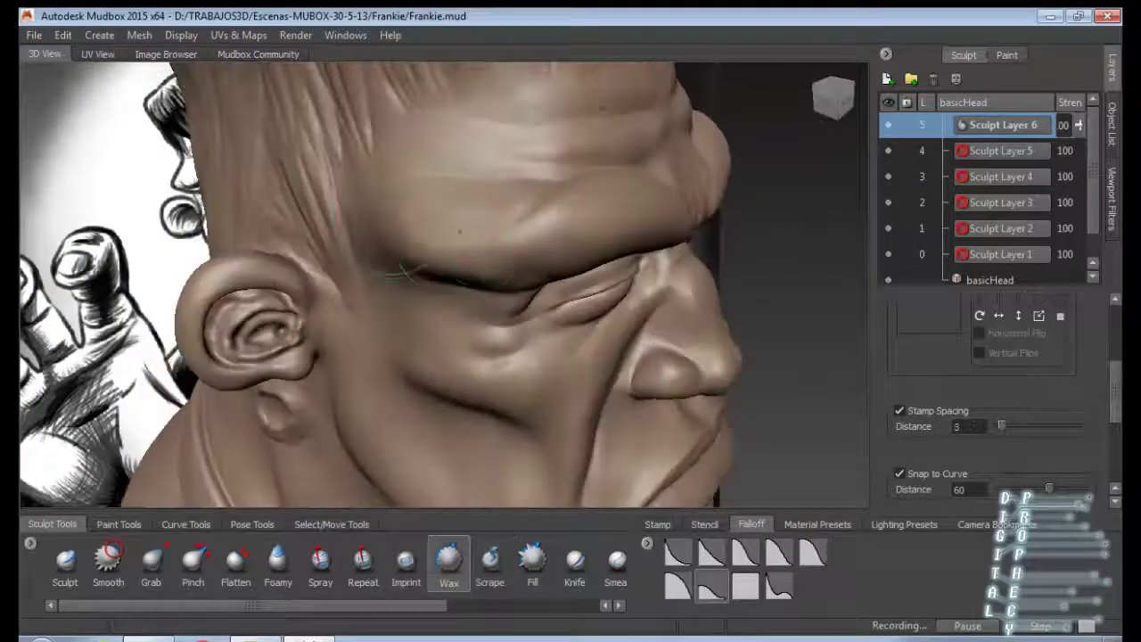
mouse_move(406, 272)
left_mouse_down("alt")
mouse_move(530, 242)
mouse_move(612, 188)
mouse_move(499, 205)
left_mouse_up("alt")
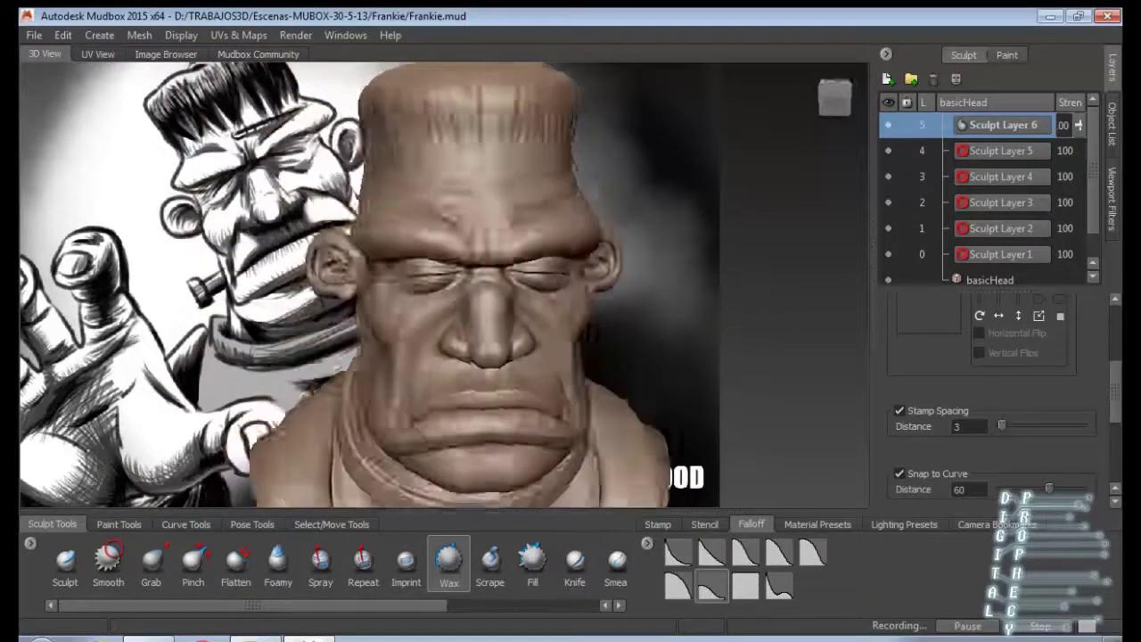
right_click_drag(546, 348, 547, 330, "alt")
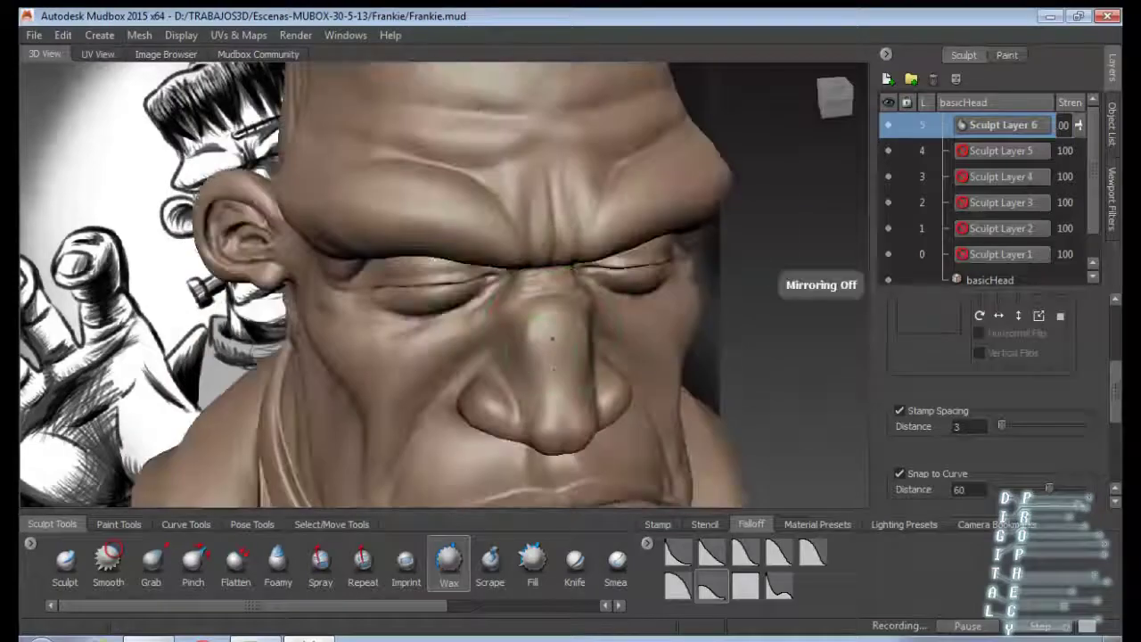
Add Wax strokes along the nose bridge and tip, switching mirroring off and back on to X.
left_click_drag(552, 338, 446, 317, "alt")
right_click(567, 361, "ctrl+shift")
left_click(655, 406)
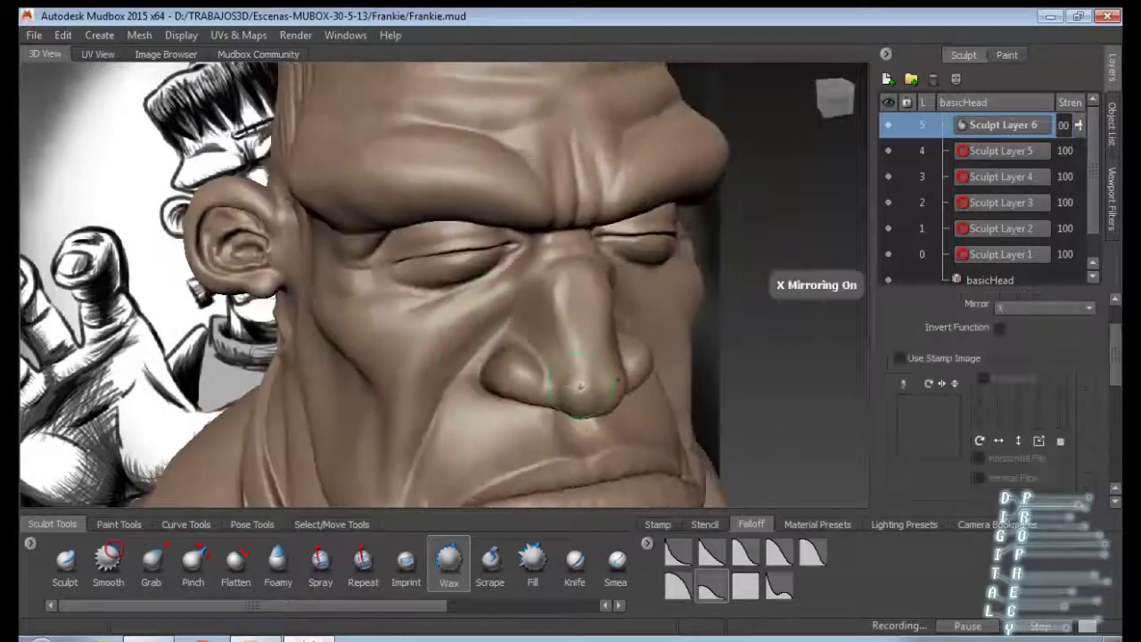
left_click_drag(624, 357, 642, 339, "alt")
Flatten the collar and shirt surfaces around the side and back of the neck with the Flatten tool.
right_click_drag(642, 339, 688, 312, "alt")
left_click_drag(689, 312, 495, 303, "alt")
key("k")
left_click_drag(486, 237, 402, 182, "alt")
mouse_move(402, 183)
right_mouse_down("alt")
mouse_move(464, 187)
mouse_move(410, 192)
right_mouse_up("alt")
left_click_drag(410, 192, 464, 277, "alt")
key("0")
key("5")
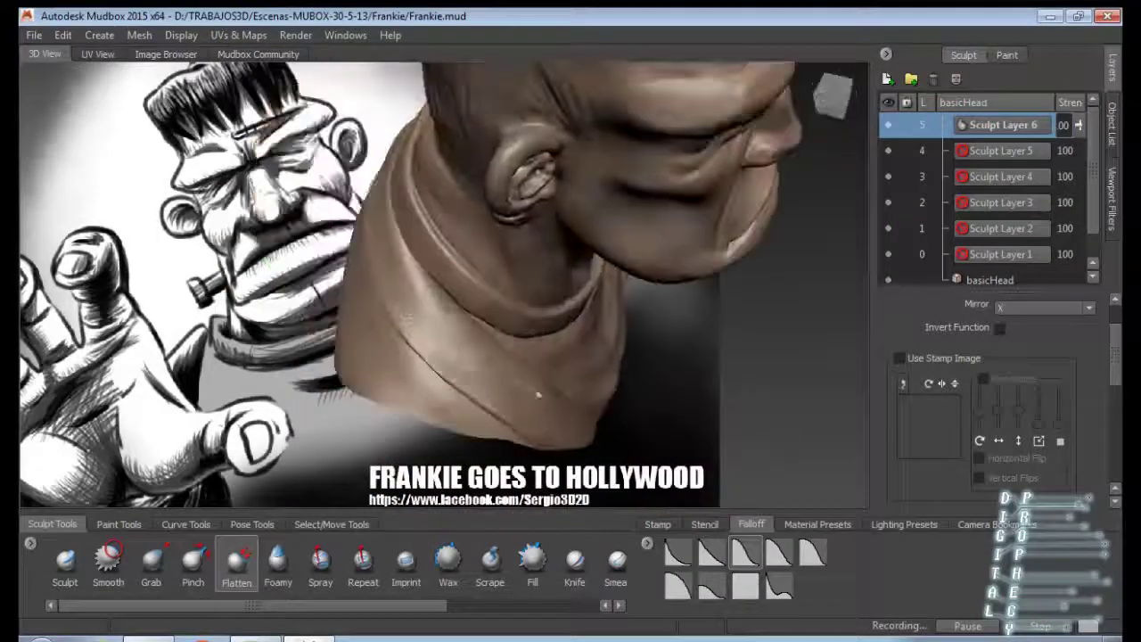
left_click_drag(538, 395, 364, 232, "alt")
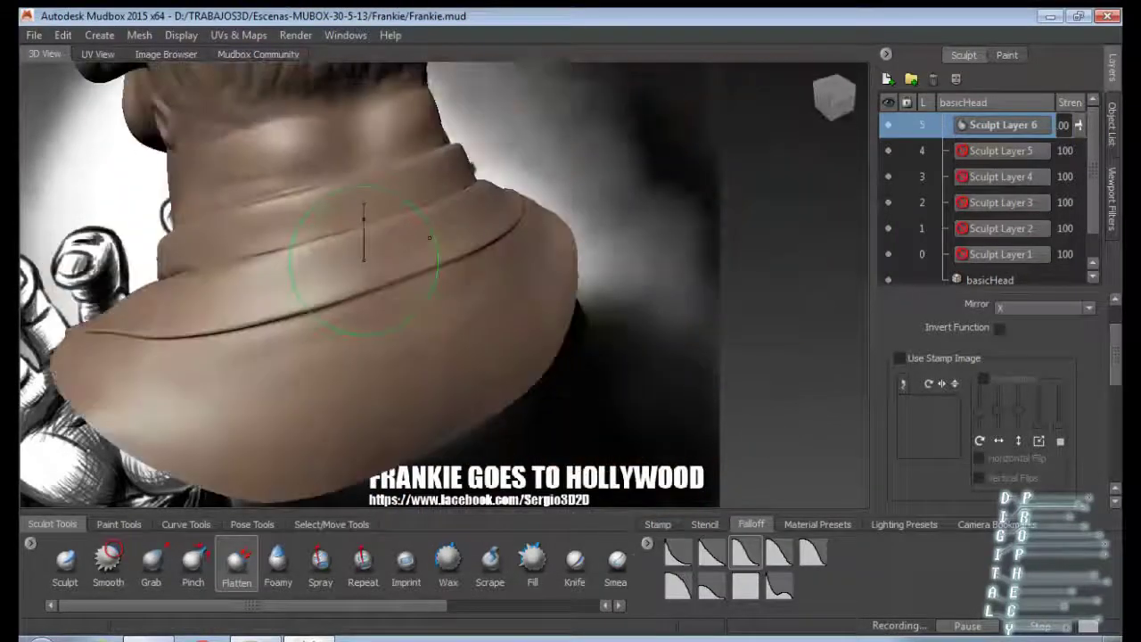
left_click_drag(280, 283, 370, 260, "alt")
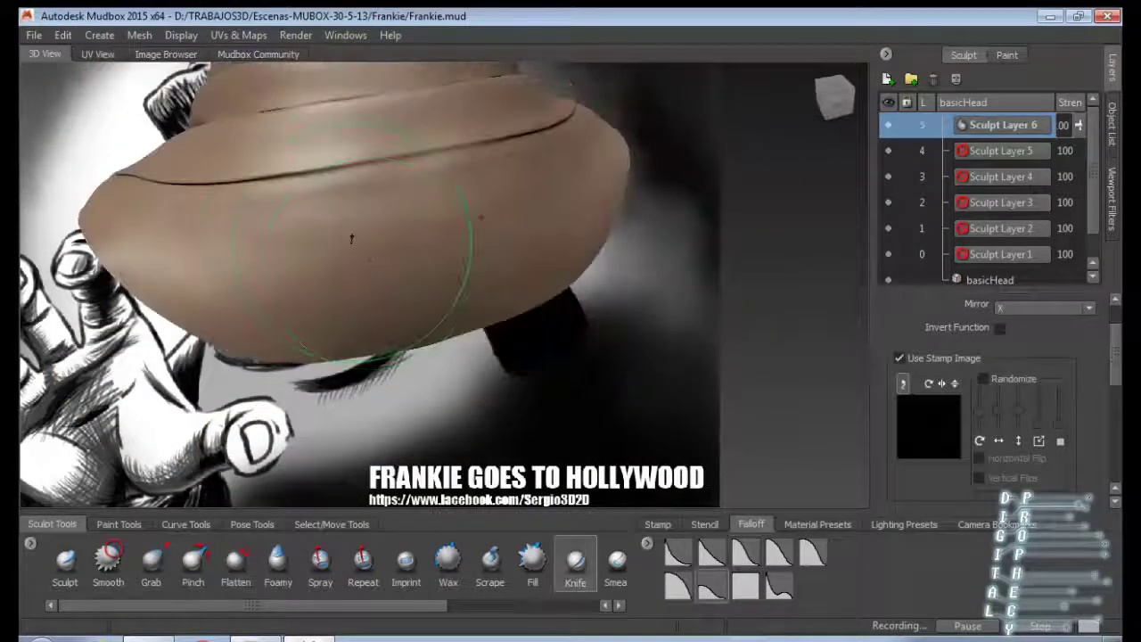
Turn mirroring off and carve asymmetrical fabric folds below the back of the collar with the Knife tool.
left_click_drag(413, 196, 185, 282, "alt")
key("x")
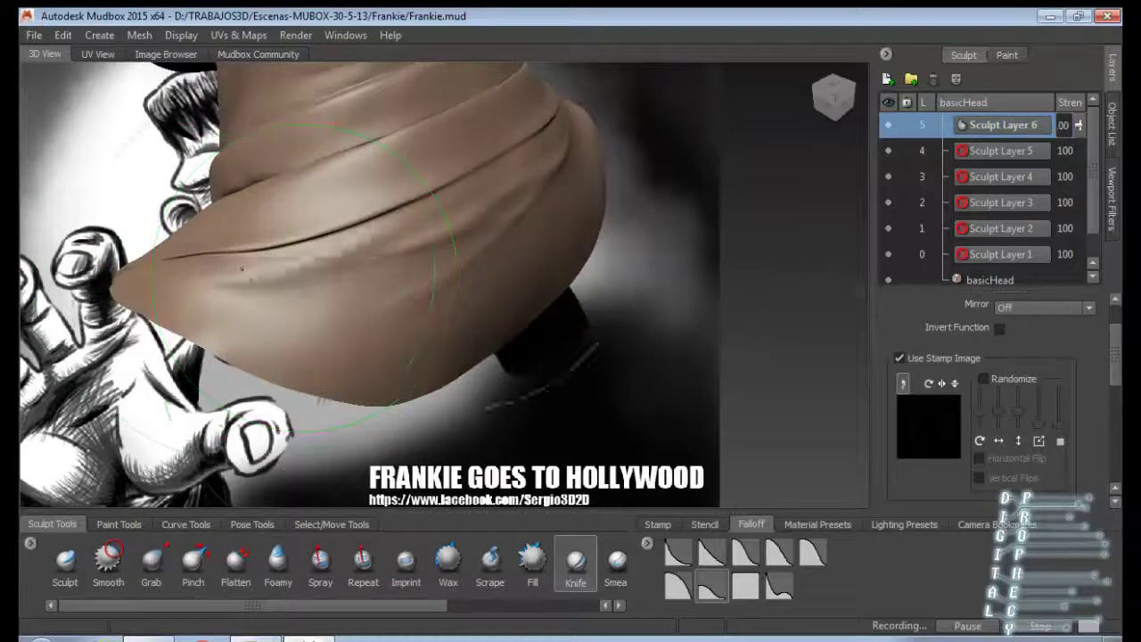
mouse_move(292, 273)
left_mouse_down("alt")
mouse_move(406, 219)
mouse_move(486, 254)
mouse_move(686, 287)
mouse_move(624, 308)
mouse_move(639, 309)
mouse_move(508, 206)
left_mouse_up("alt")
mouse_move(509, 207)
right_mouse_down("alt")
mouse_move(571, 231)
mouse_move(487, 224)
right_mouse_up("alt")
Cut a horizontal scar line across the forehead just below the hairline with the Knife tool.
key("0")
left_click_drag(482, 261, 526, 250, "alt")
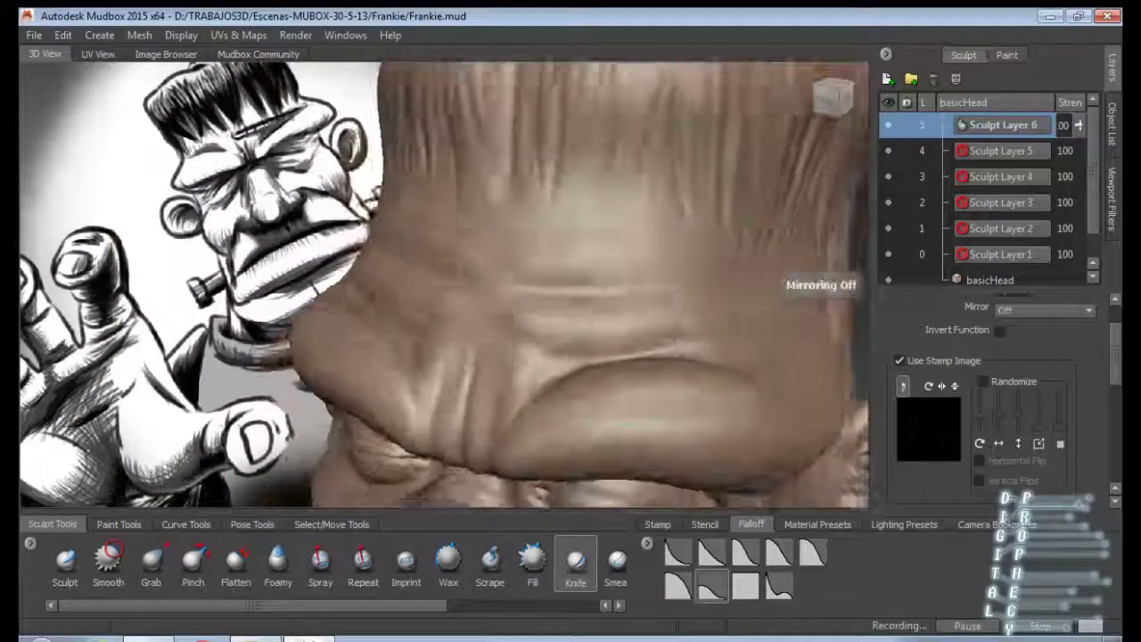
left_click_drag(553, 283, 539, 295, "alt")
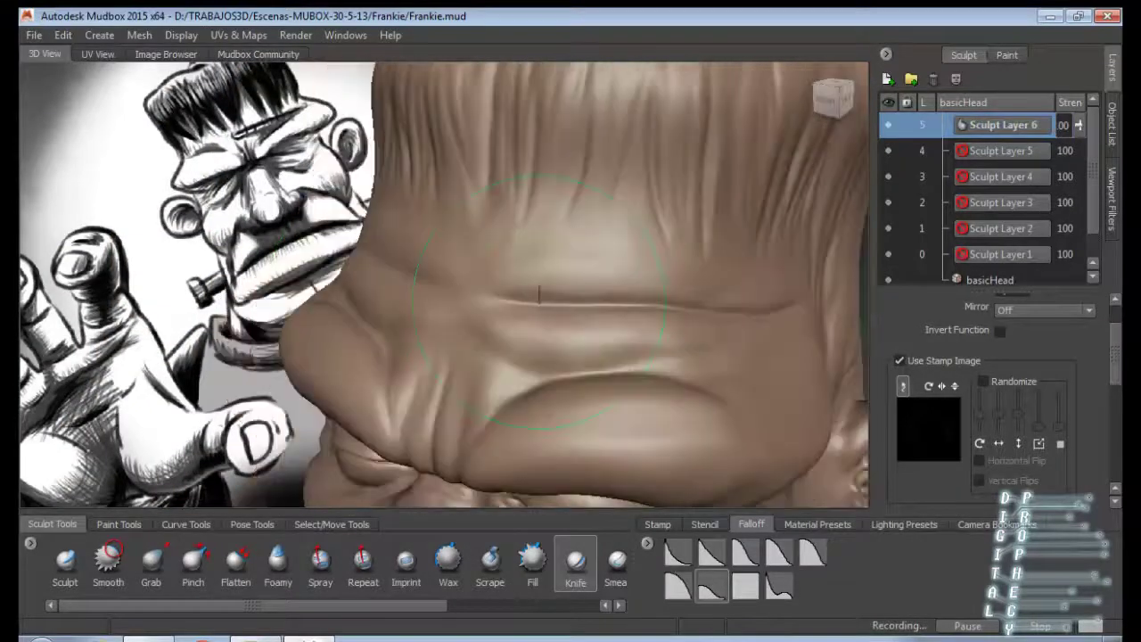
left_click_drag(624, 294, 672, 295, "alt")
left_click_drag(482, 272, 470, 375, "alt")
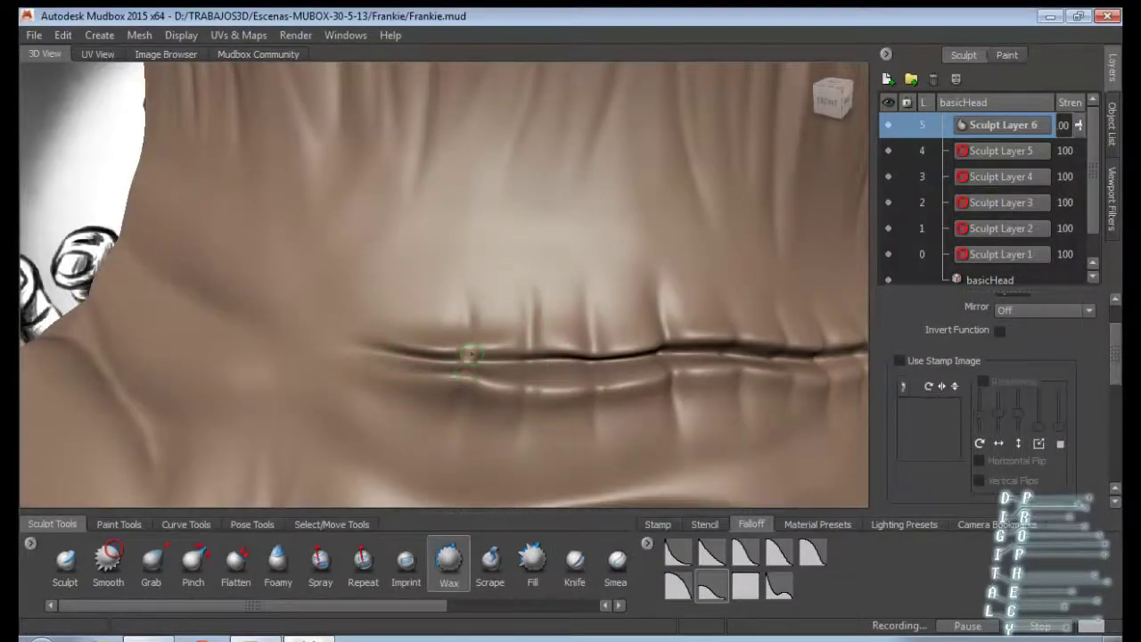
Build up raised, uneven skin along both edges of the forehead scar with the Wax tool and smooth its end.
mouse_move(456, 371)
left_mouse_down("alt")
mouse_move(524, 373)
mouse_move(409, 387)
left_mouse_up("alt")
key("ctrl+9")
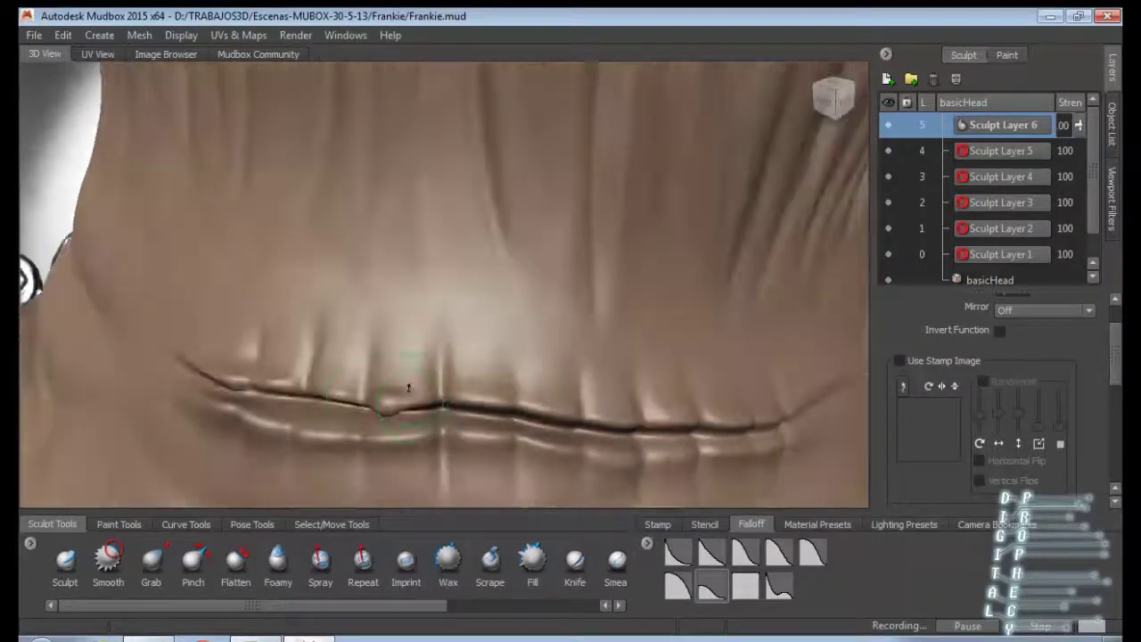
left_click_drag(491, 397, 517, 381, "alt")
left_click_drag(633, 305, 553, 319, "alt")
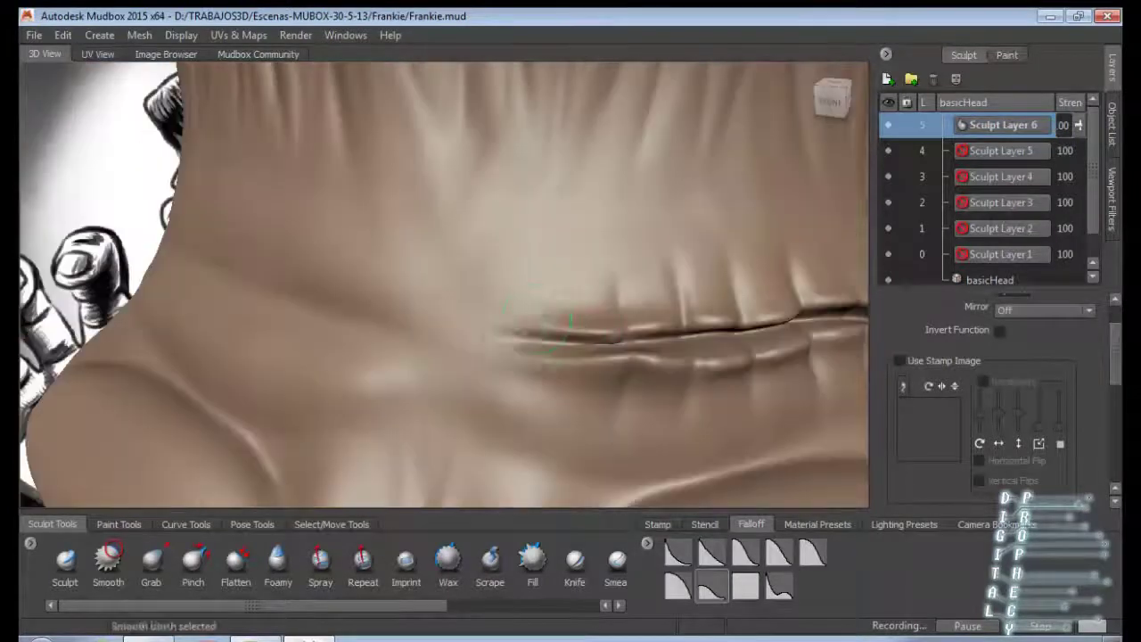
Carve short vertical stitch cuts across the full length of the forehead scar with the Knife tool.
key("k")
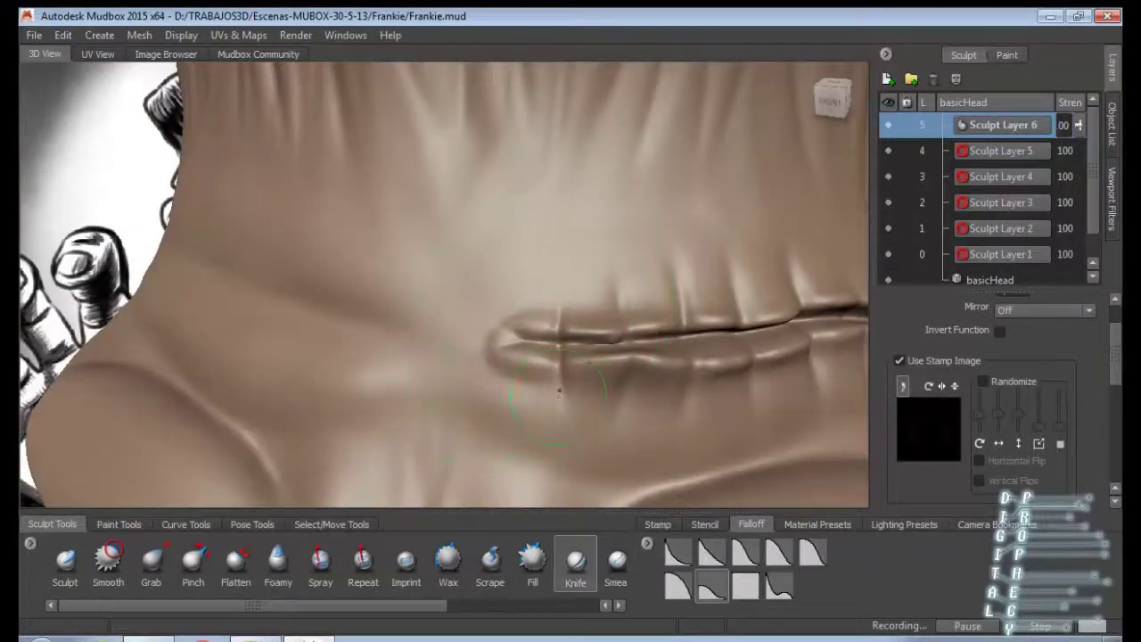
mouse_move(559, 393)
left_mouse_down("alt")
mouse_move(411, 317)
mouse_move(390, 323)
mouse_move(479, 338)
mouse_move(421, 337)
left_mouse_up("alt")
key("shift")
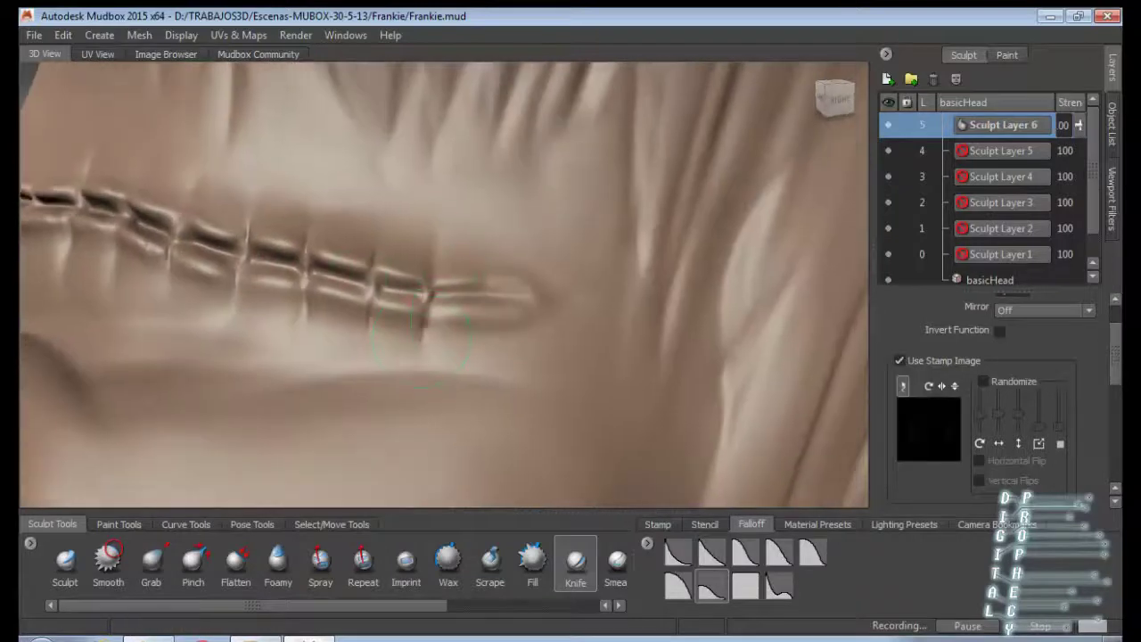
mouse_move(536, 291)
left_mouse_down("alt")
mouse_move(350, 381)
mouse_move(415, 333)
mouse_move(509, 351)
mouse_move(398, 316)
mouse_move(472, 339)
mouse_move(593, 325)
left_mouse_up("alt")
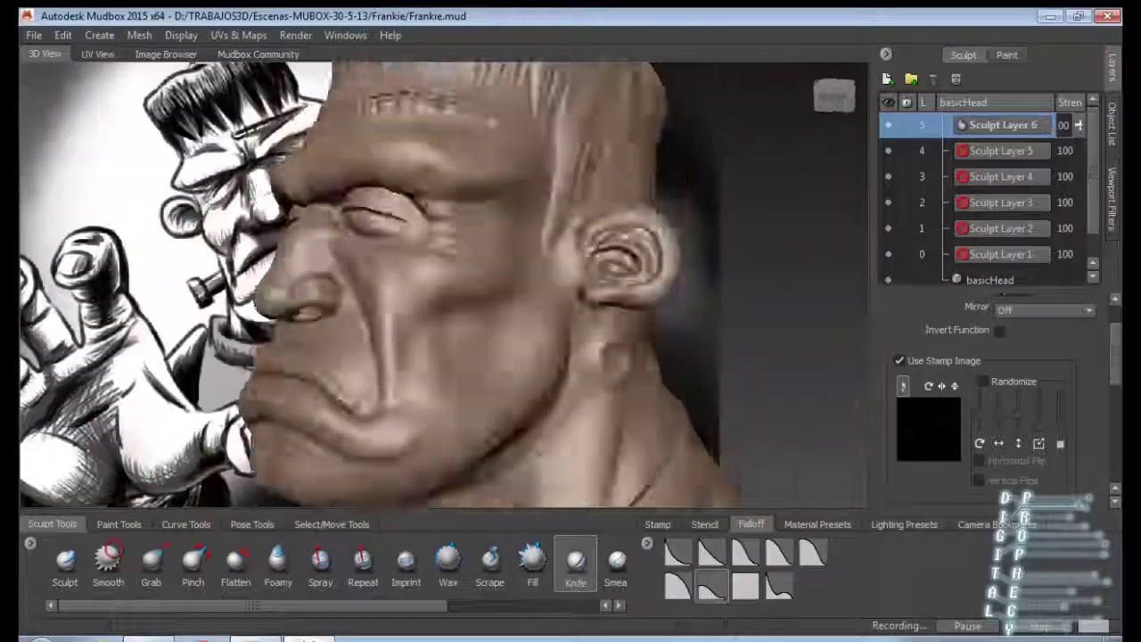
Soften the stitched forehead scar and surrounding skin with the Smooth tool at strength 26.30.
left_click_drag(445, 339, 481, 321, "alt")
key("shift")
right_click_drag(446, 286, 518, 285, "alt")
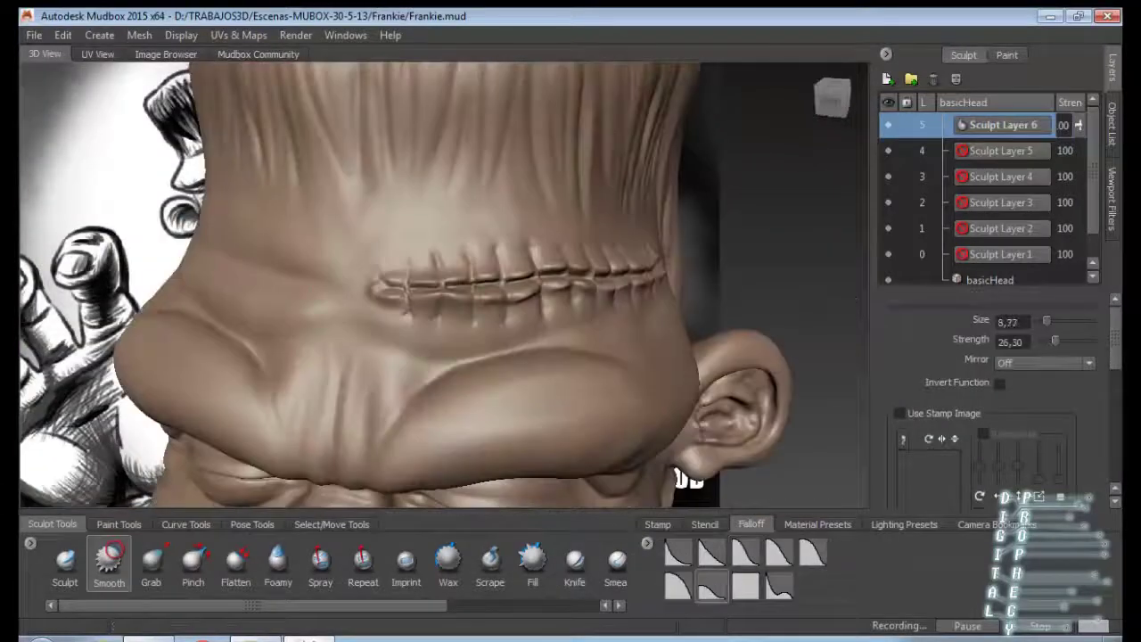
left_click_drag(401, 303, 491, 278, "alt")
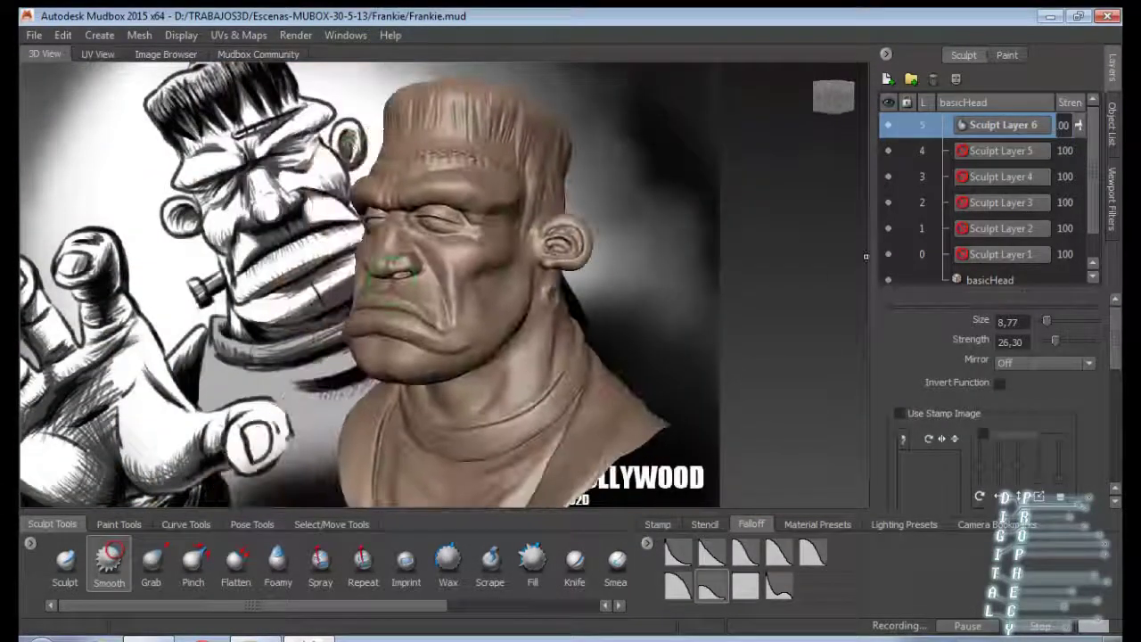
Refine the neck bolt socket's rim, and sharpen the ear's inner folds with the Pinch tool on Sculpt Layer 7.
key("l")
left_click_drag(393, 272, 481, 339)
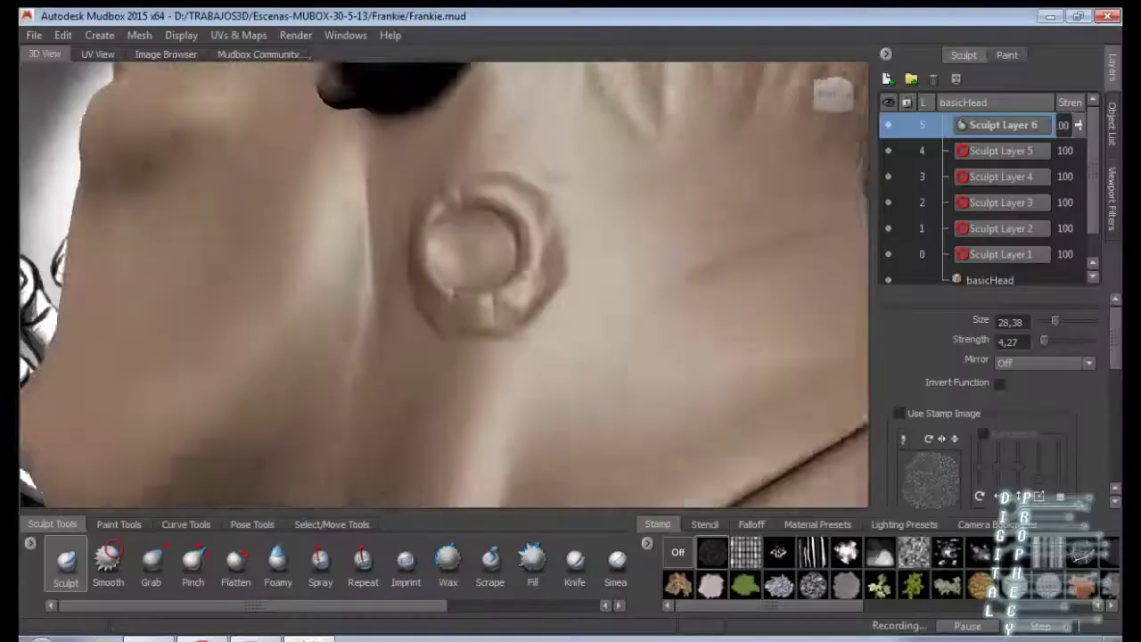
left_click_drag(512, 266, 550, 318, "alt")
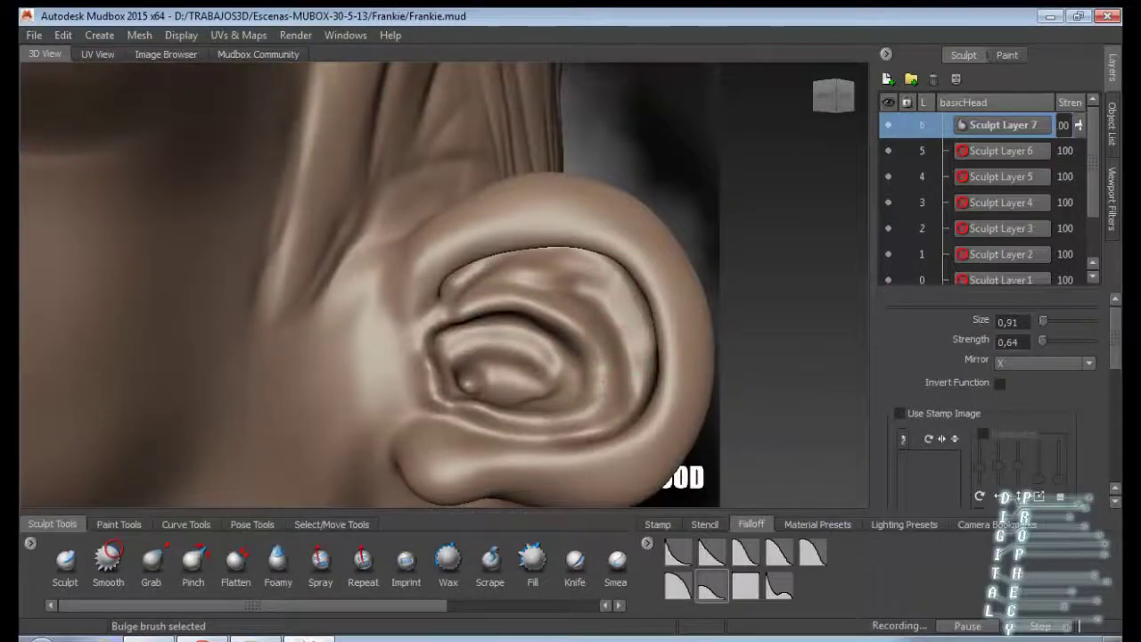
left_click(193, 560)
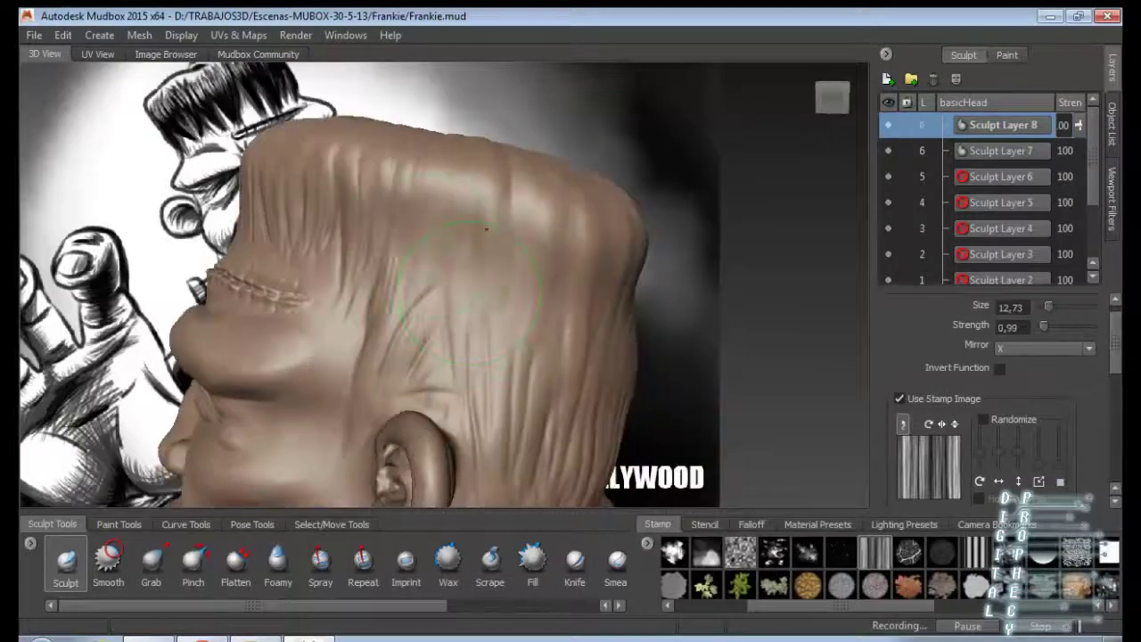
Add fine strands over the hair on Sculpt Layer 8, using the Sculpt tool with a streaked stamp and the Bulge tool.
left_click_drag(486, 229, 405, 239, "alt")
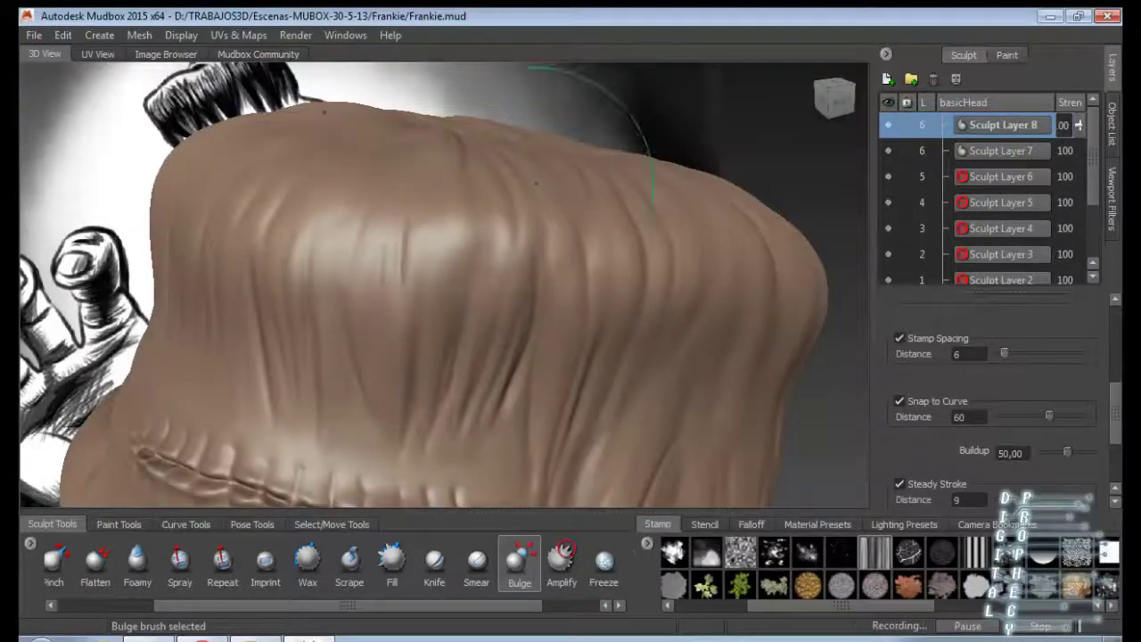
left_click_drag(536, 183, 677, 196, "alt")
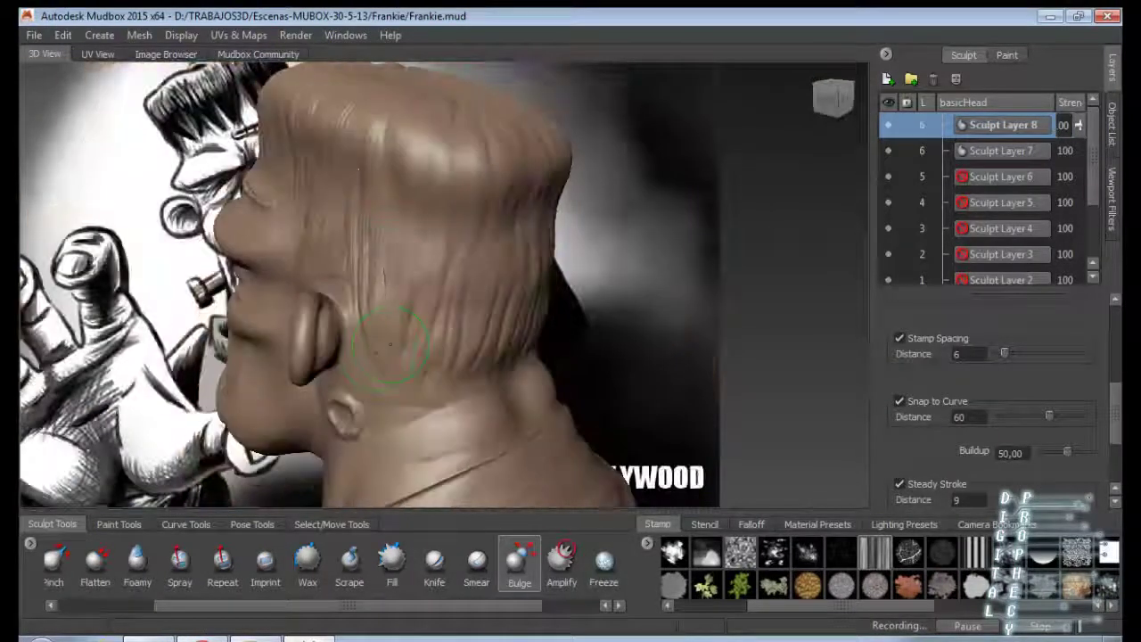
left_click_drag(449, 319, 411, 188, "alt")
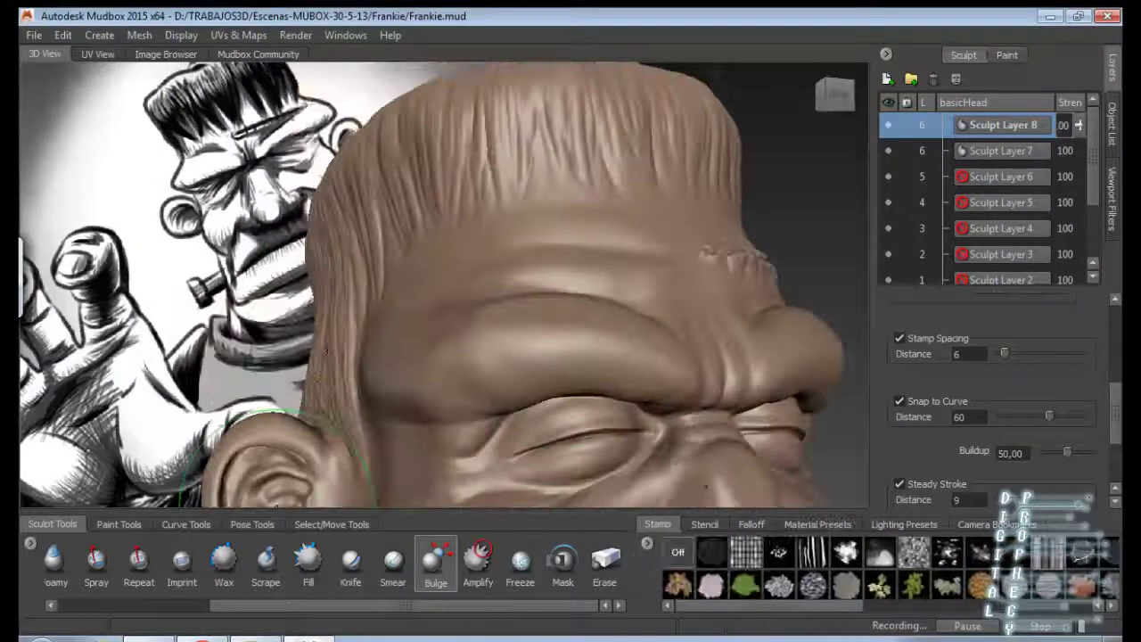
Carve short wrinkles into the lower edges of both brows with the Knife tool.
left_click(352, 562)
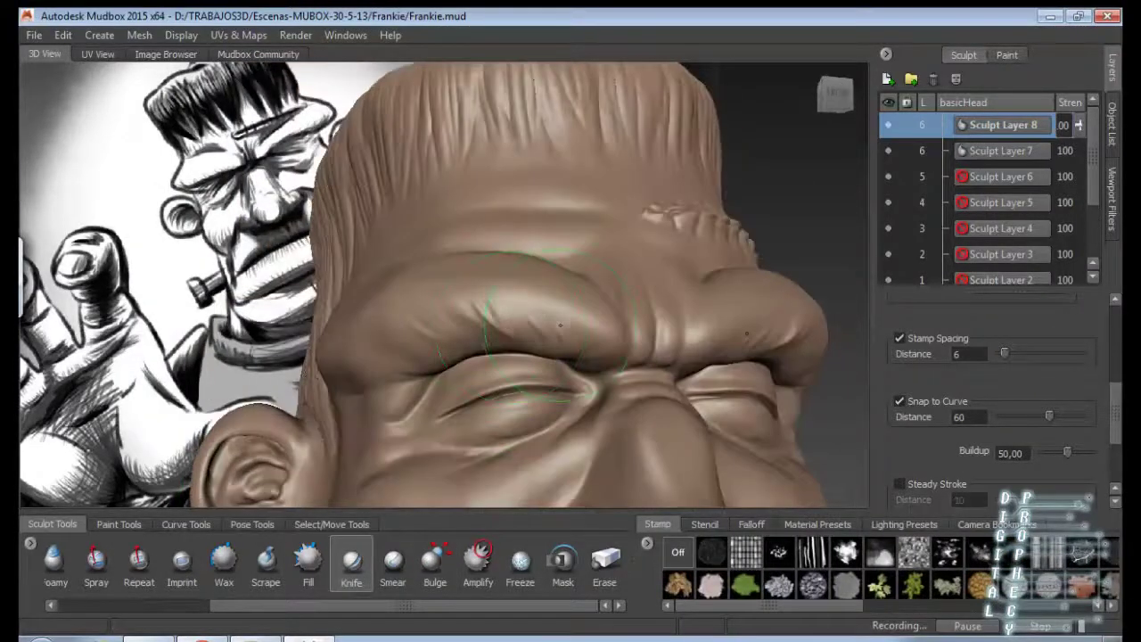
left_click_drag(560, 326, 433, 328, "alt")
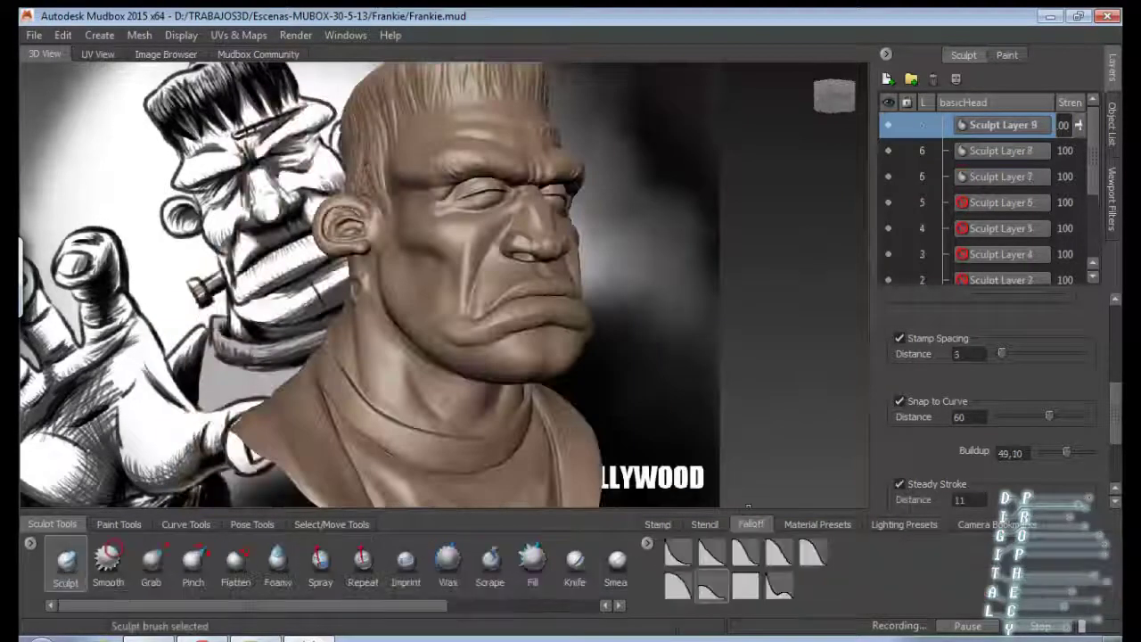
Add pore texture to the face on Sculpt Layer 9, using the Sculpt tool with a randomized stamp at strength 0.99.
left_click(657, 525)
scroll(414, 338, "up", 2)
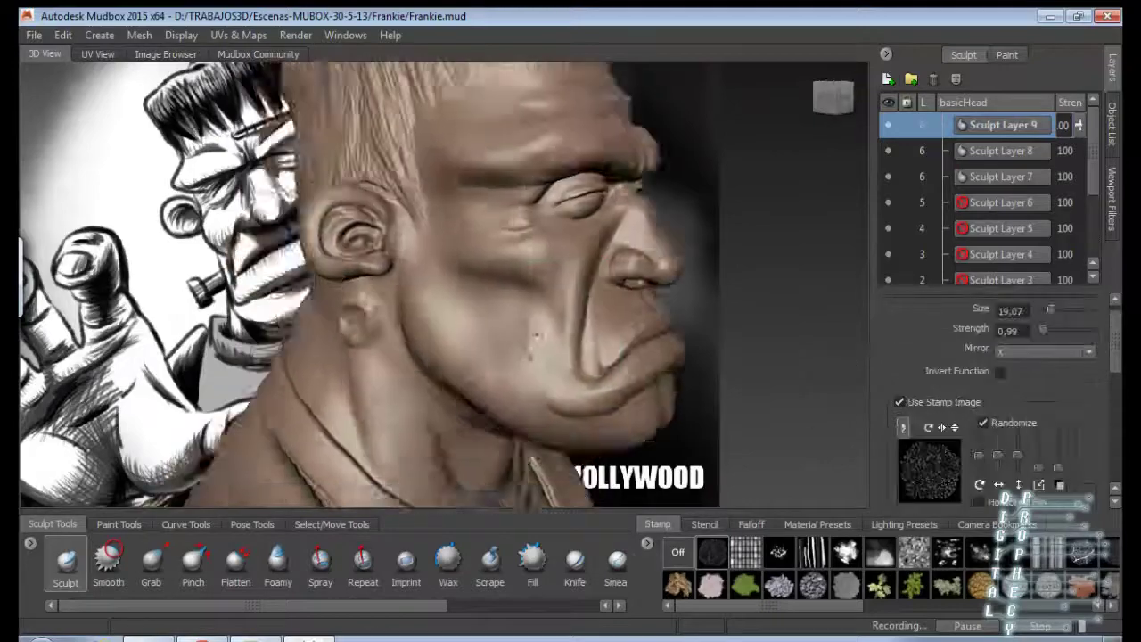
left_click_drag(851, 363, 766, 352, "alt")
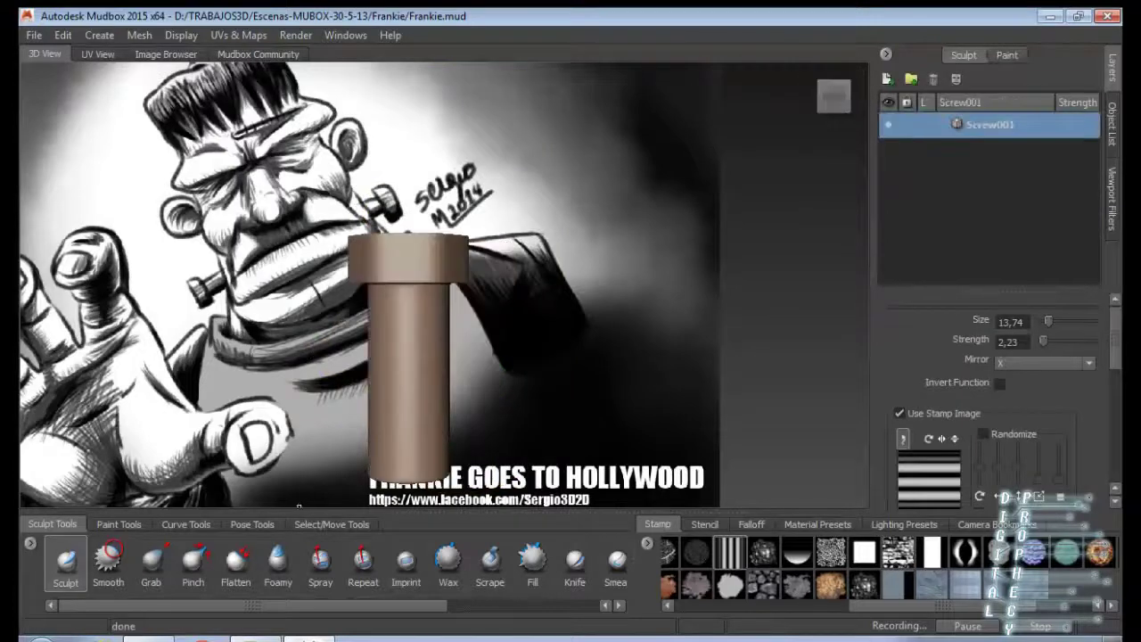
Sharpen the corner edges of the bolt's hexagonal head with the Pinch tool at strength 50.72.
left_click(194, 560)
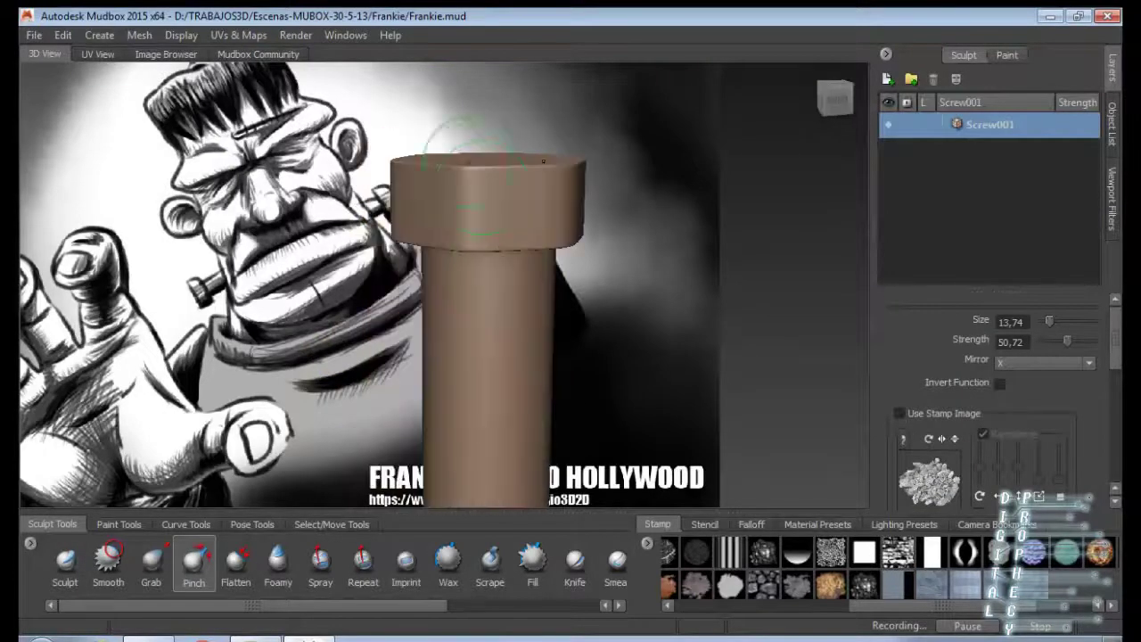
left_click_drag(482, 179, 504, 178, "alt")
left_click_drag(425, 237, 382, 234, "alt")
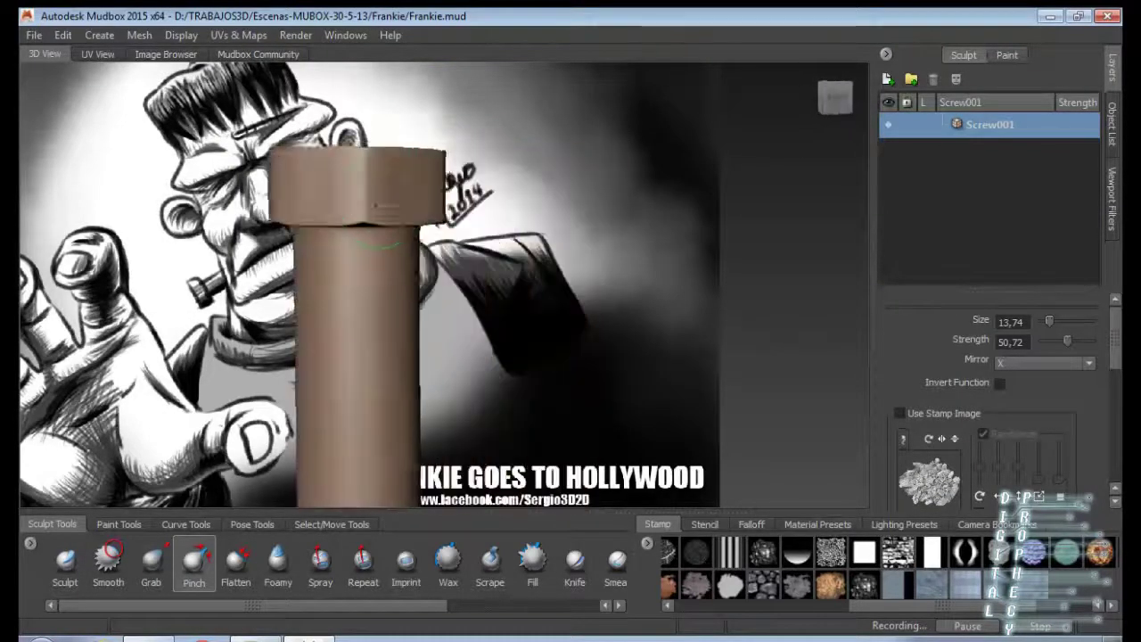
mouse_move(348, 200)
left_mouse_down("alt")
mouse_move(383, 183)
mouse_move(454, 113)
left_mouse_up("alt")
Carve wear marks along the bolt head's edges and into the shank with the Knife tool at a stamp spacing of 15.
key("k")
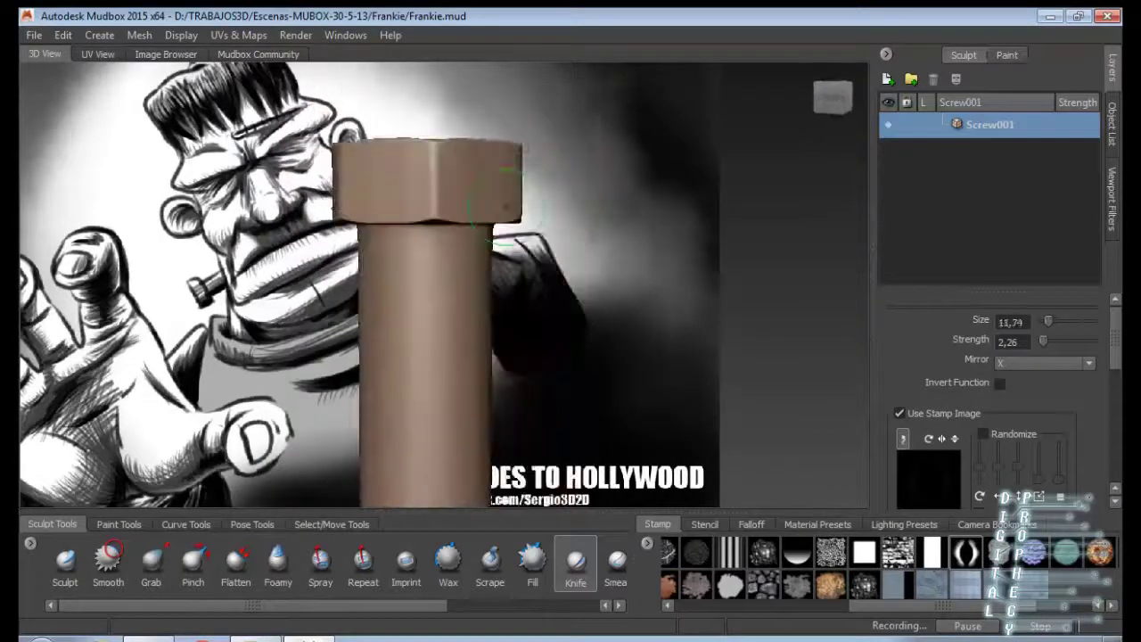
scroll(990, 401, "down", 5)
left_click_drag(505, 203, 473, 258, "alt")
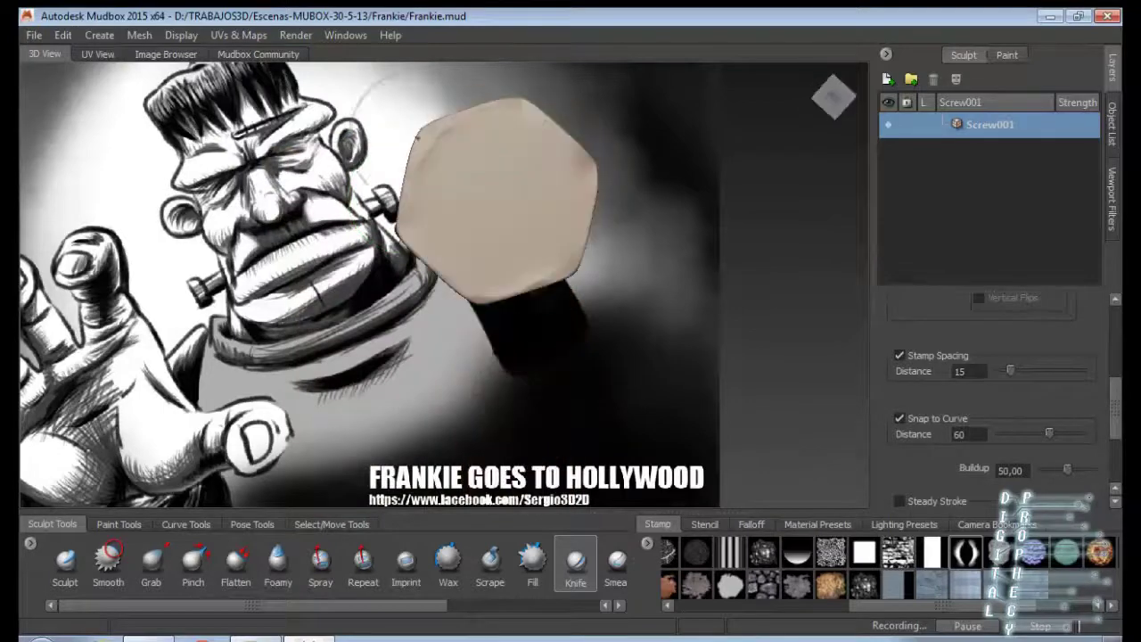
left_click_drag(573, 270, 564, 312, "alt")
right_click_drag(564, 312, 581, 208, "alt")
left_click_drag(582, 208, 495, 303, "alt")
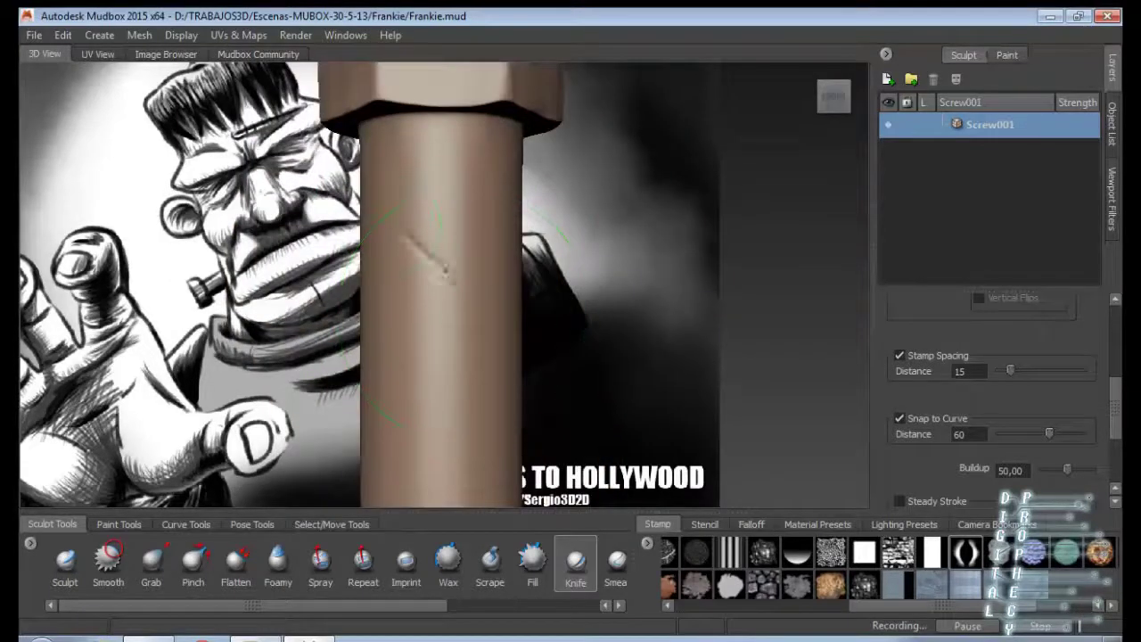
right_click_drag(494, 304, 561, 237, "alt")
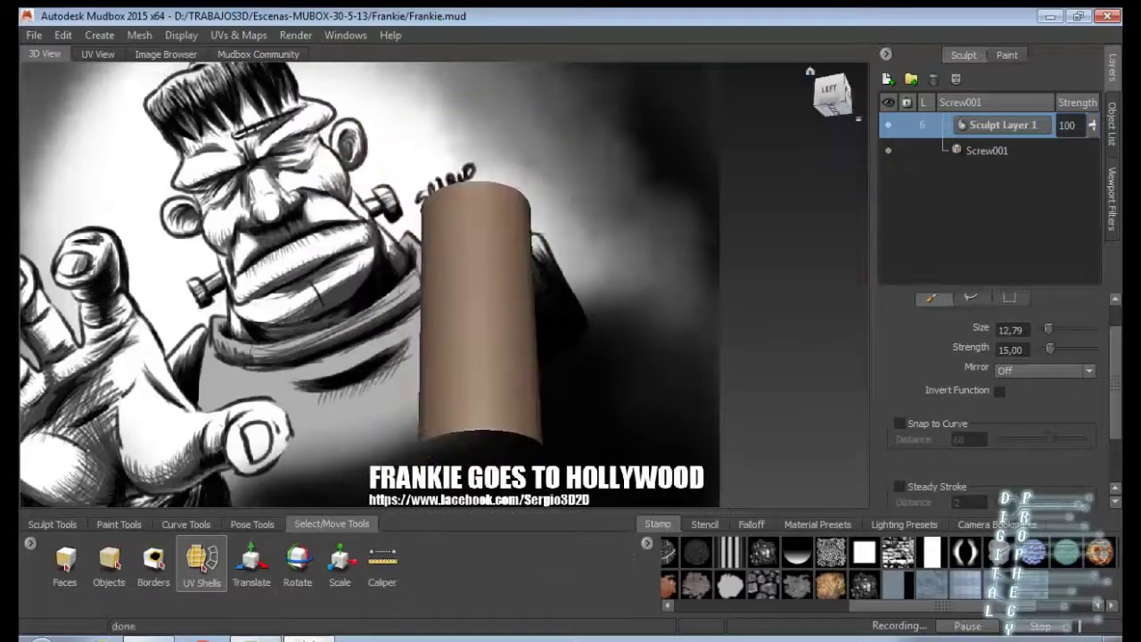
Sculpt ridged threads around the isolated bolt shank on Sculpt Layer 1.
left_click(51, 524)
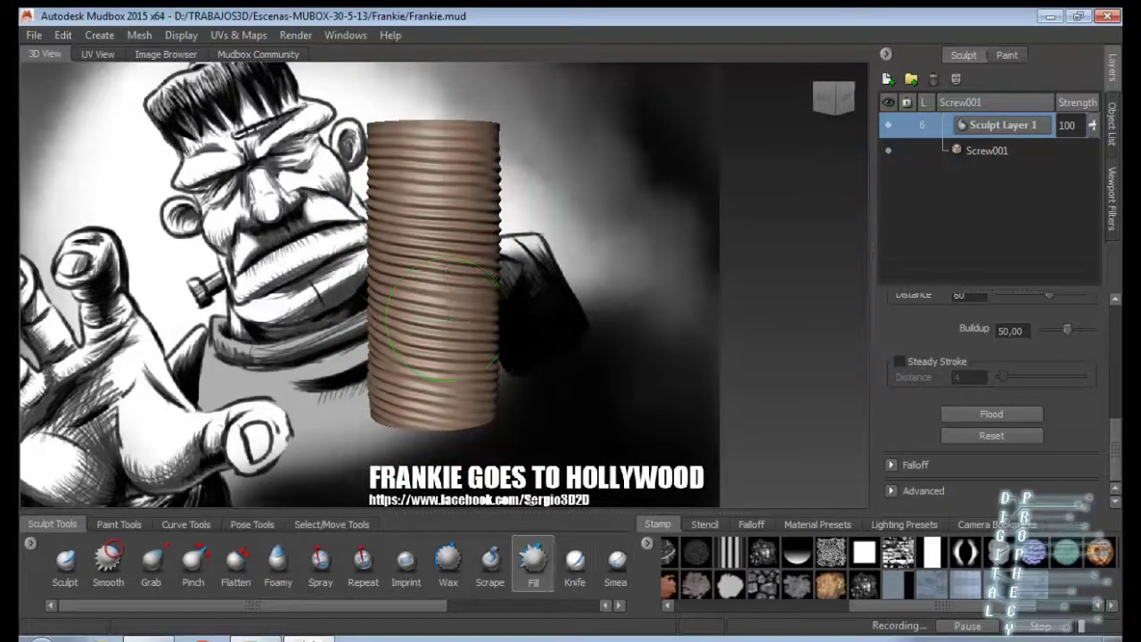
left_click(575, 562)
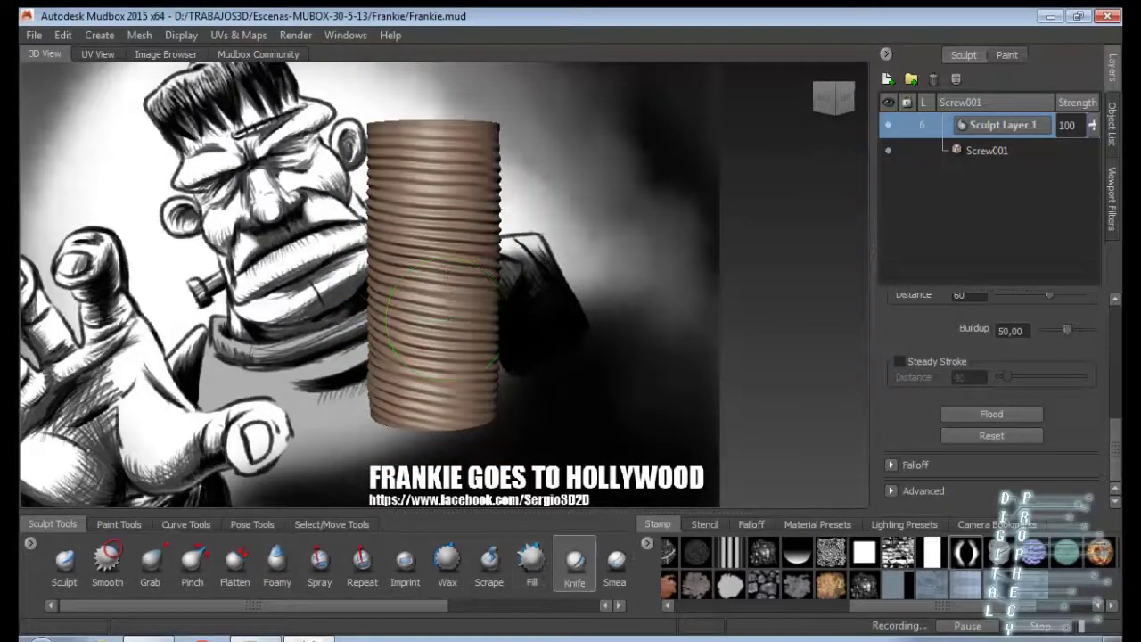
Wear down the bolt's threads with the Sculpt tool through a scratched stencil, and unhide the bolt head.
left_click(65, 562)
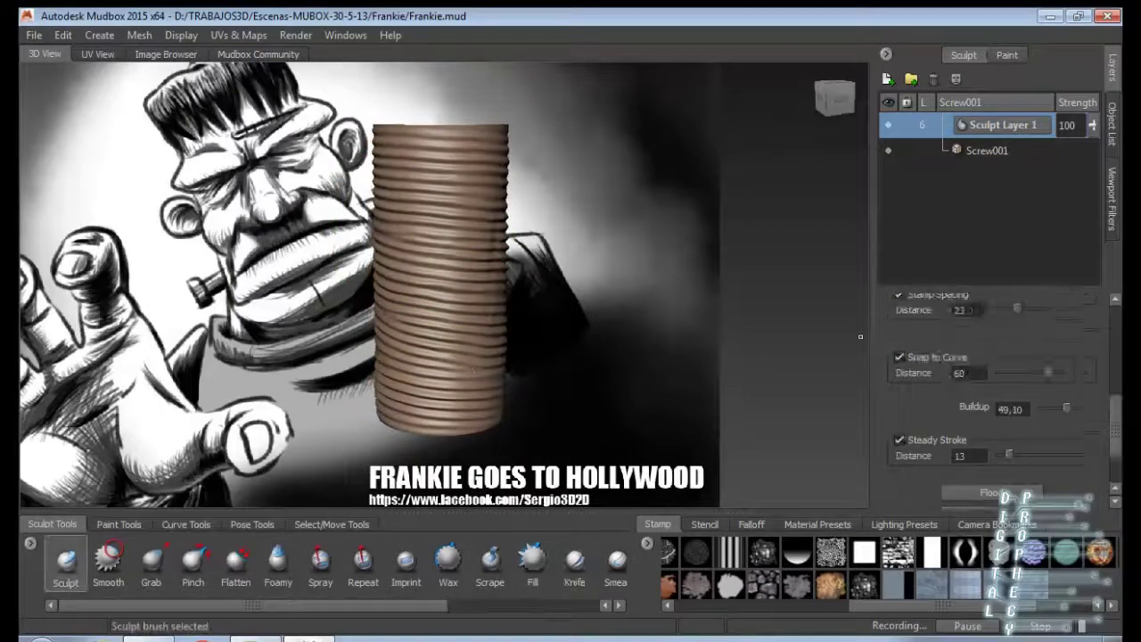
left_click(704, 525)
left_click(743, 552)
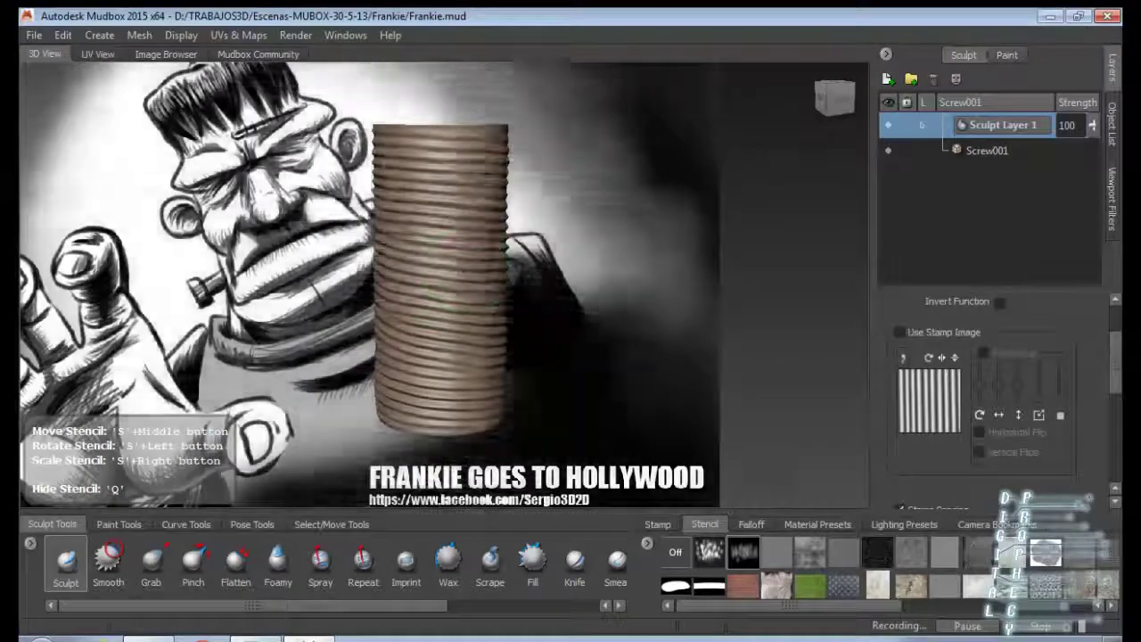
left_click_drag(464, 269, 530, 234, "alt")
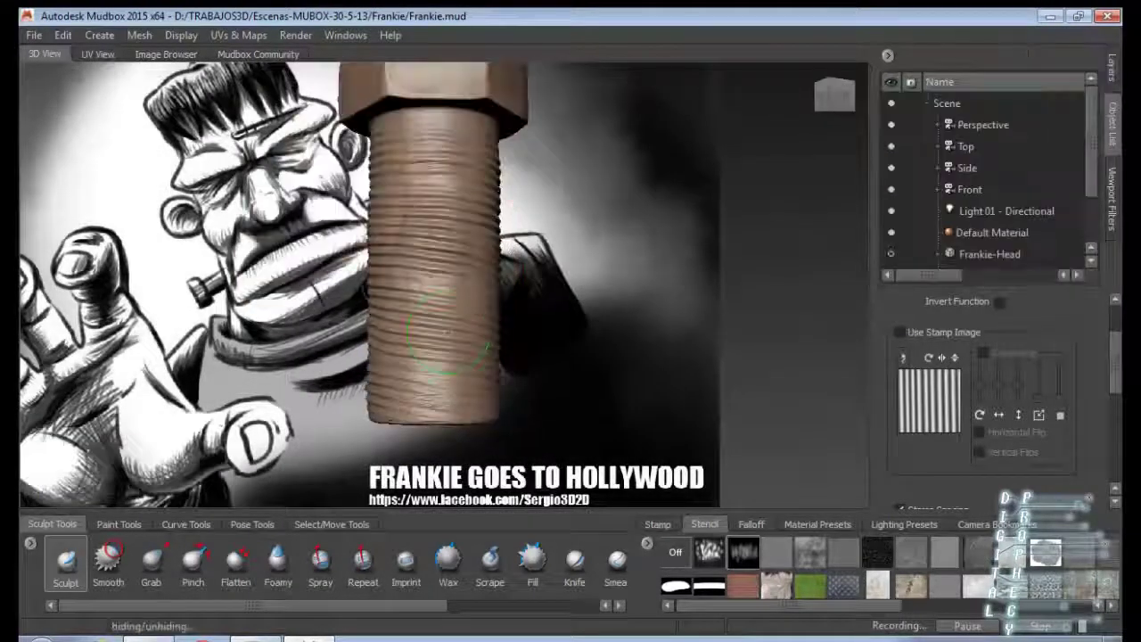
Choose a speckled stamp image for adding surface detail to the threaded bolt.
left_click(657, 524)
left_click(779, 553)
left_click_drag(755, 506, 333, 327, "alt")
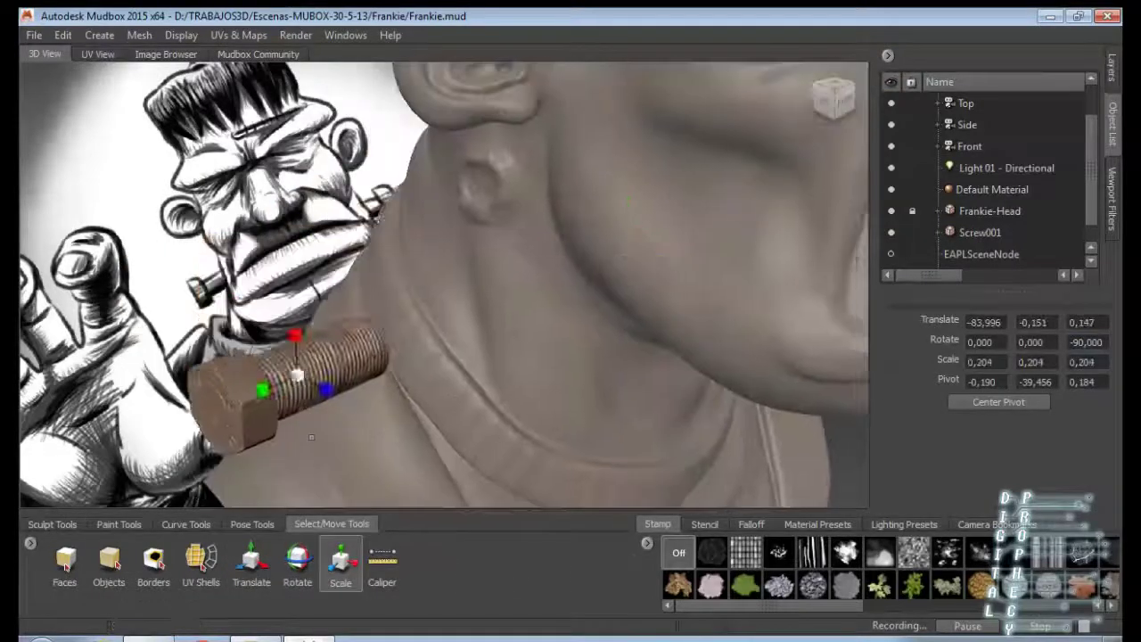
Scale the bolt uniformly to 0.144 and seat its threaded end in the socket on the neck below the ear.
key("w")
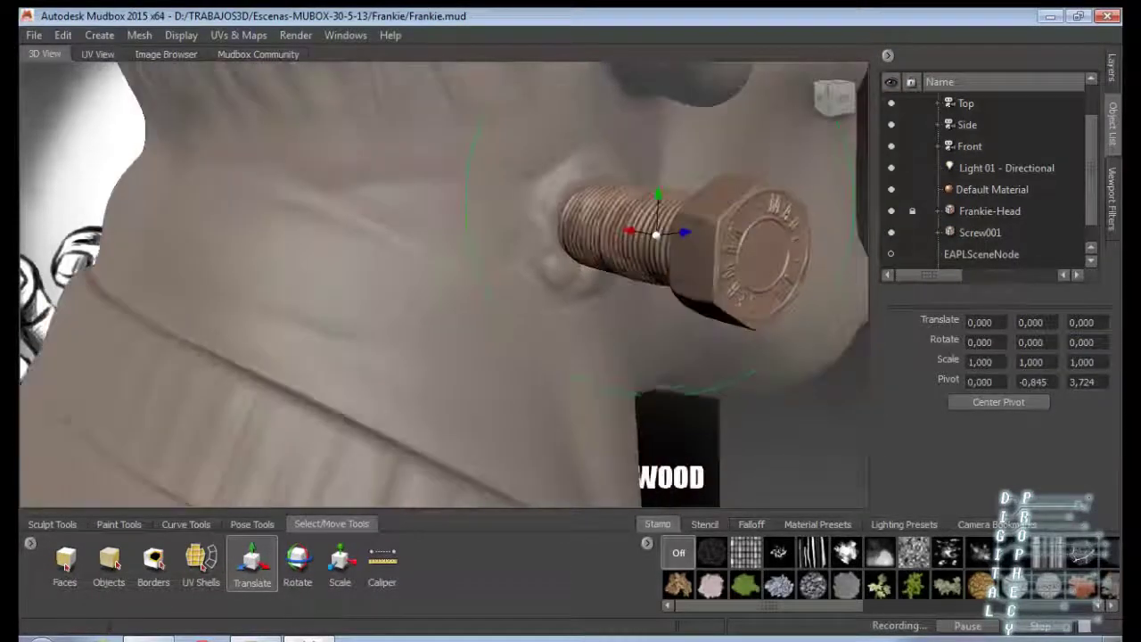
key("r")
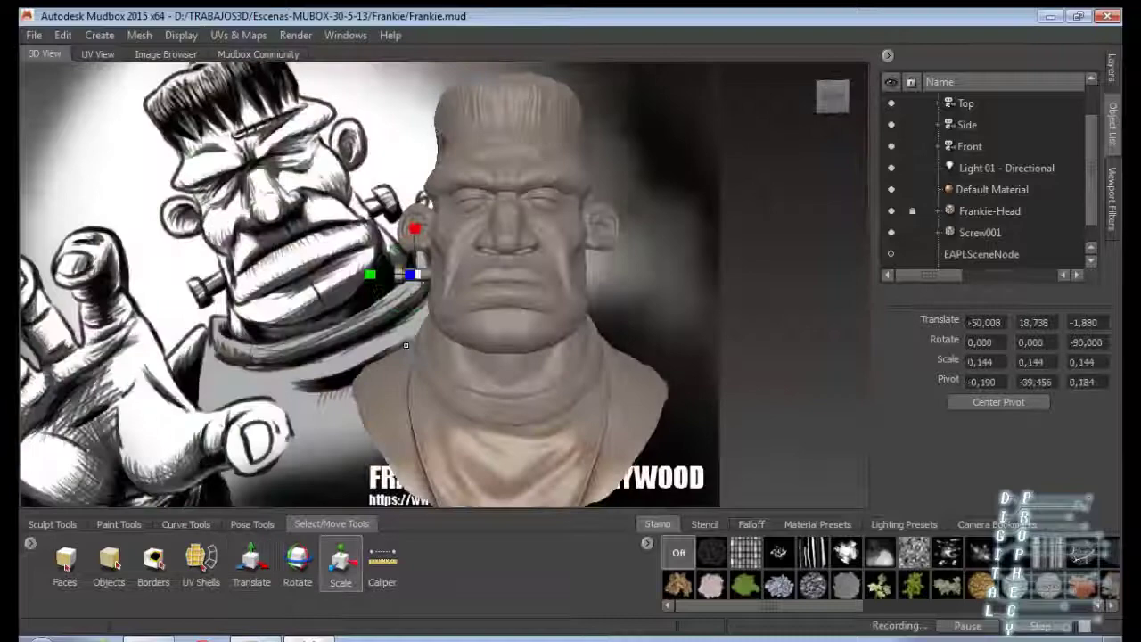
key("w")
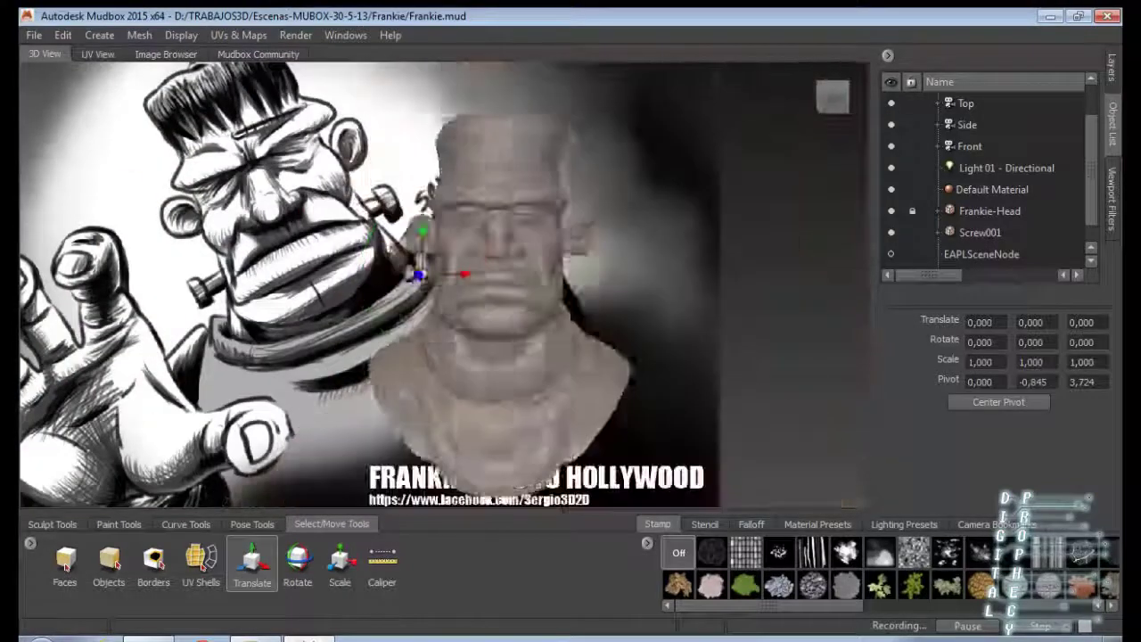
Duplicate the bolt, rotate the copy 180 degrees and place it on the opposite side of the neck at X 50.004.
key("ctrl+d")
key("e")
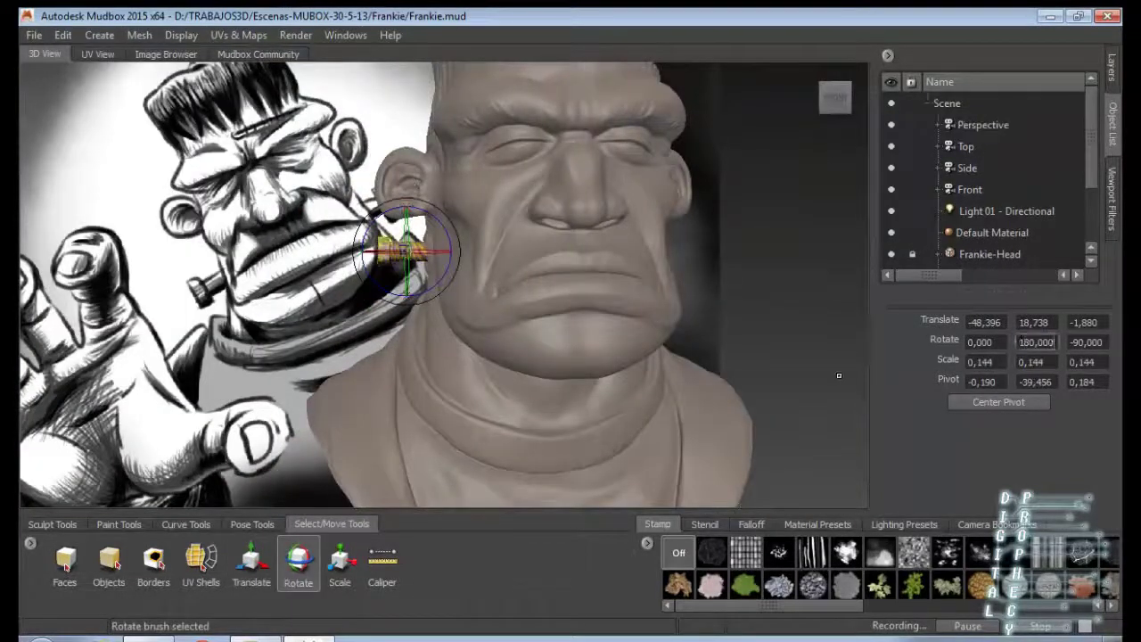
key("w")
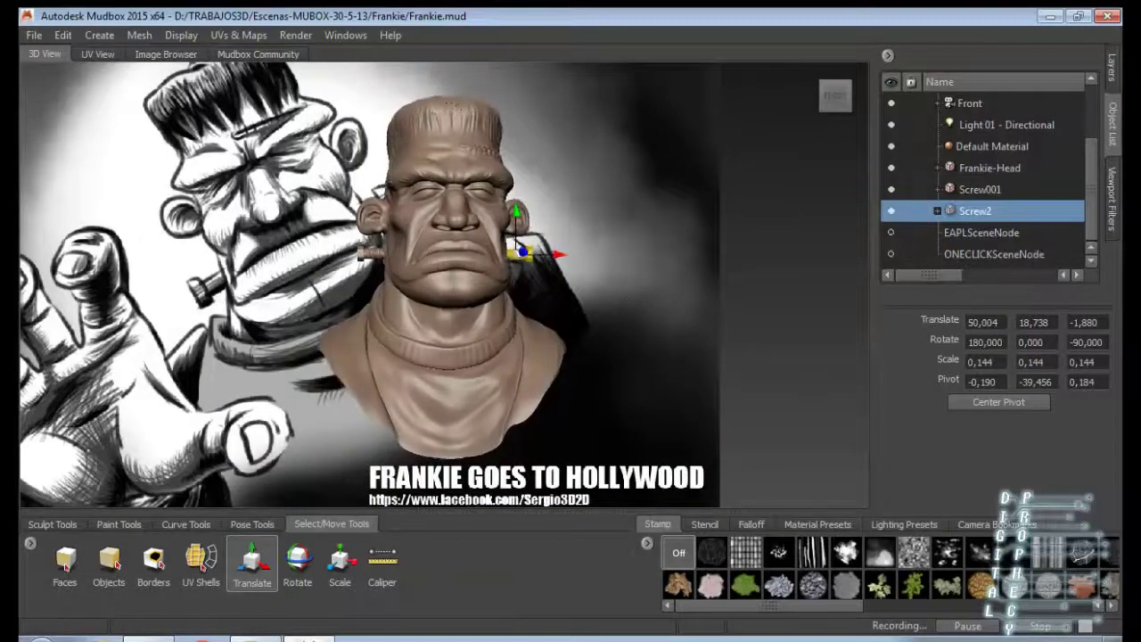
key("1")
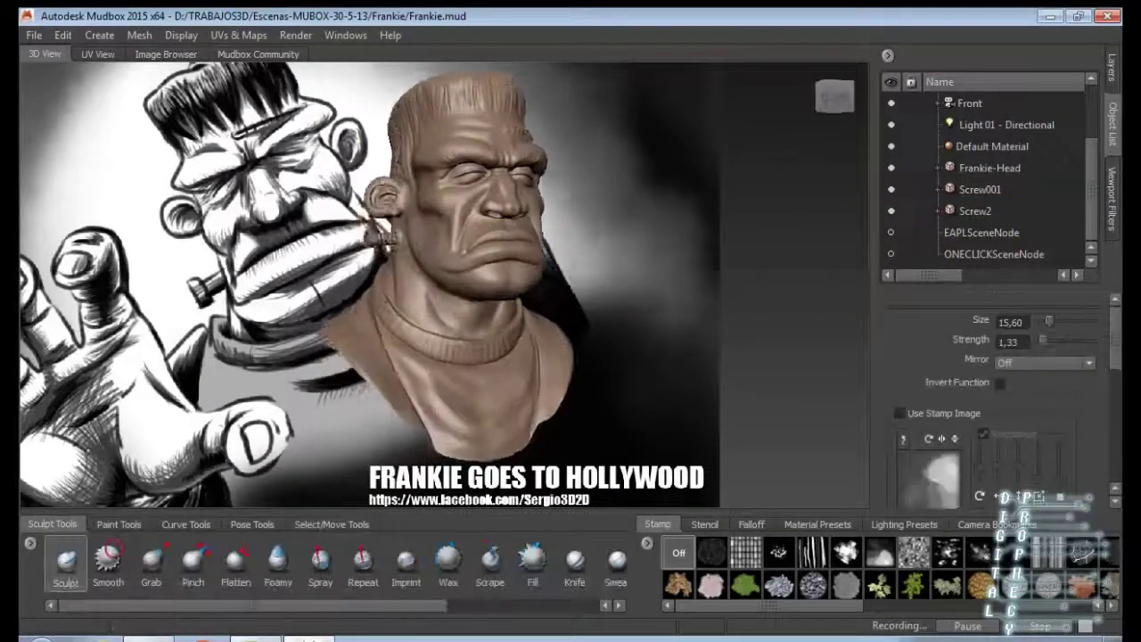